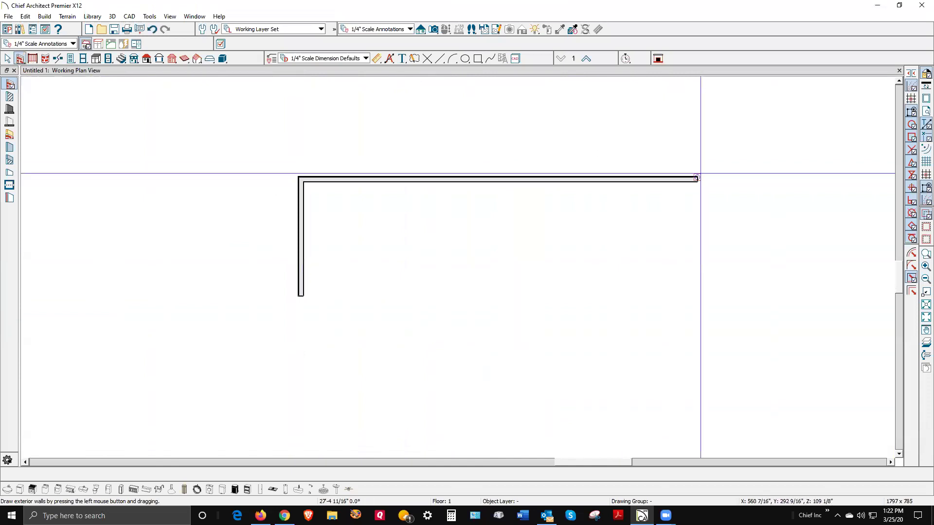
Step: Draw the remaining exterior walls to close the stepped house outline, with a notch at the lower right and one at the lower left
scroll(695, 233, "down", 3)
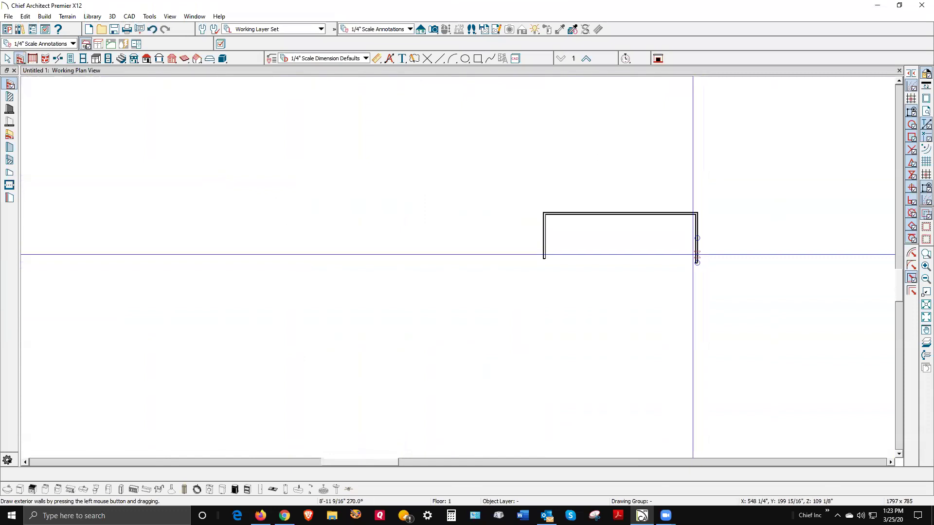
left_click(697, 262)
left_click_drag(697, 262, 696, 330)
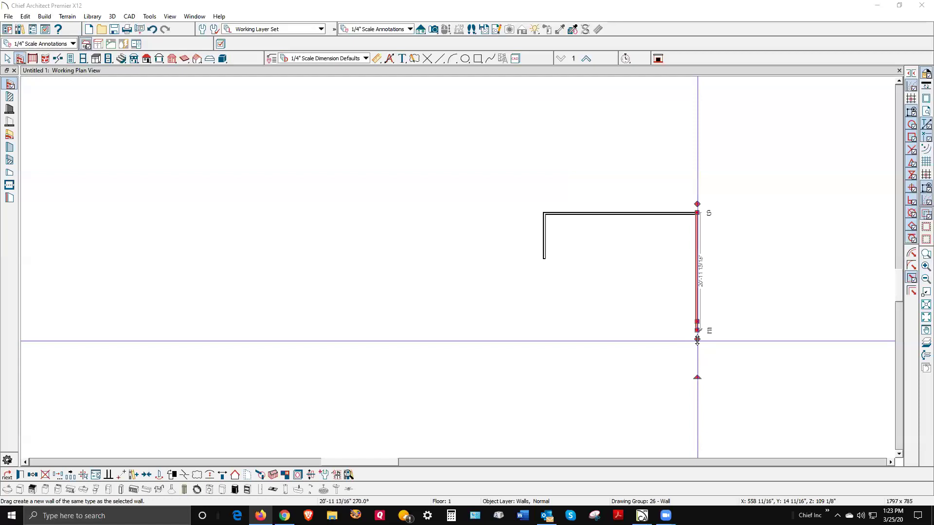
mouse_move(696, 338)
left_mouse_down()
mouse_move(696, 330)
mouse_move(650, 325)
mouse_move(660, 367)
mouse_move(574, 368)
mouse_move(568, 265)
mouse_move(577, 260)
mouse_move(561, 258)
mouse_move(567, 264)
mouse_move(576, 259)
mouse_move(559, 248)
mouse_move(544, 258)
left_mouse_up()
scroll(438, 320, "down", 3)
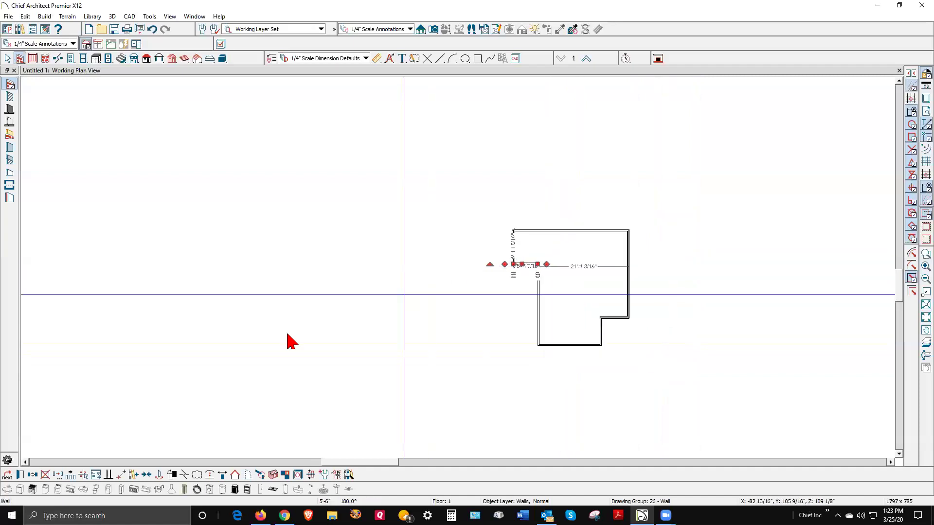
scroll(505, 323, "up", 5)
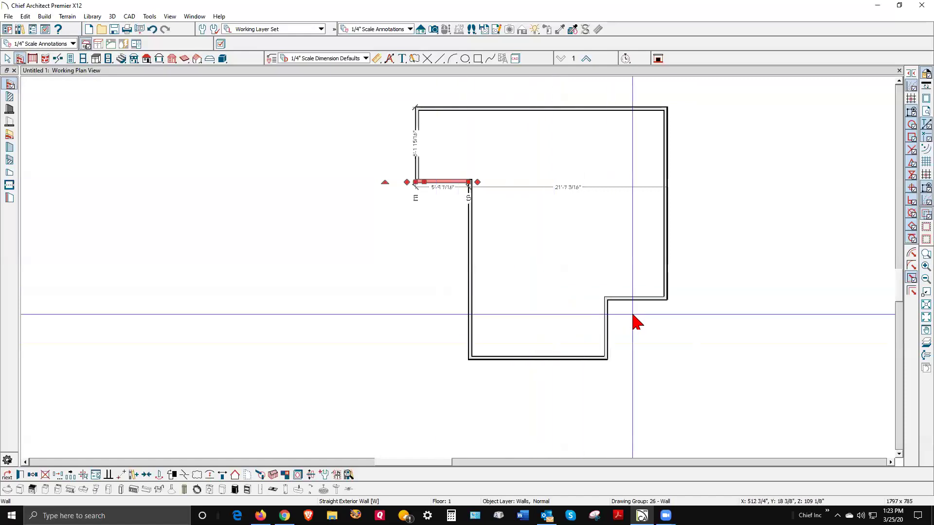
scroll(633, 319, "down", 2)
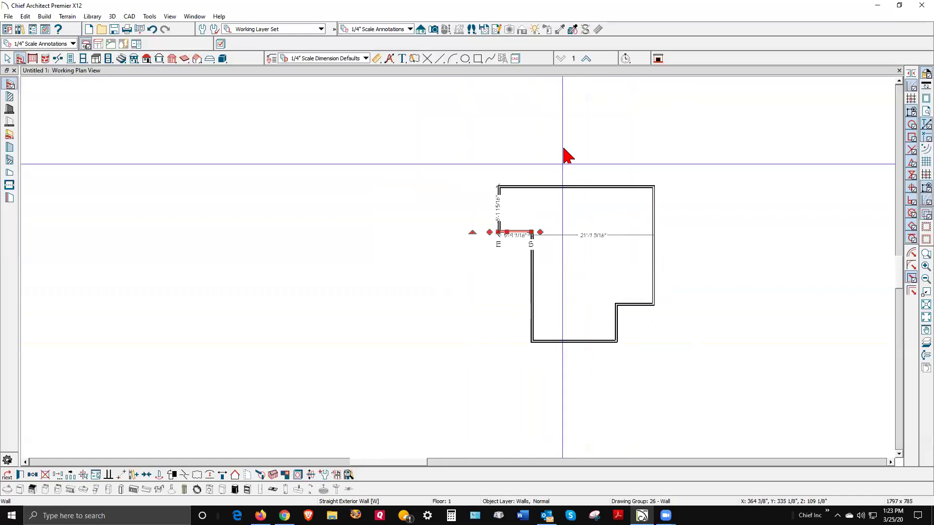
Step: Place an interior dimension across the lower section of the house, between its two side walls
key("Escape")
left_click(378, 59)
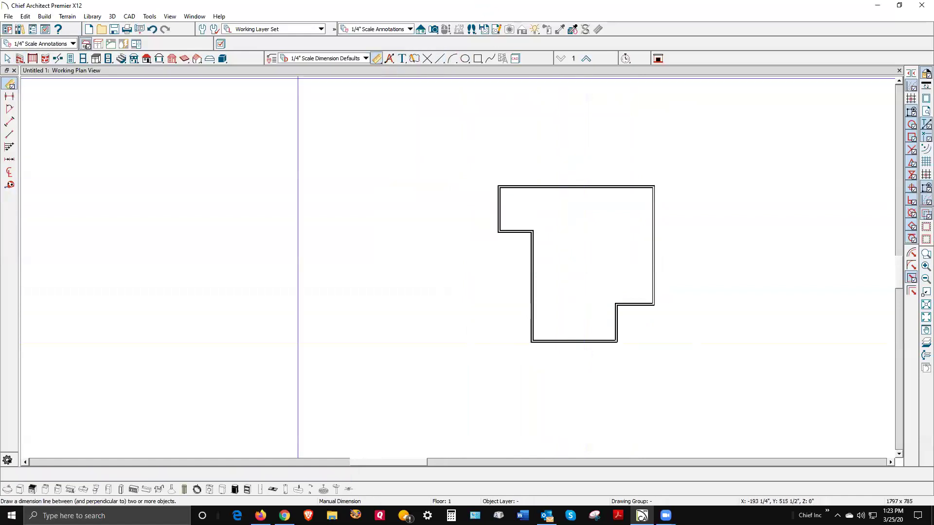
left_click(11, 122)
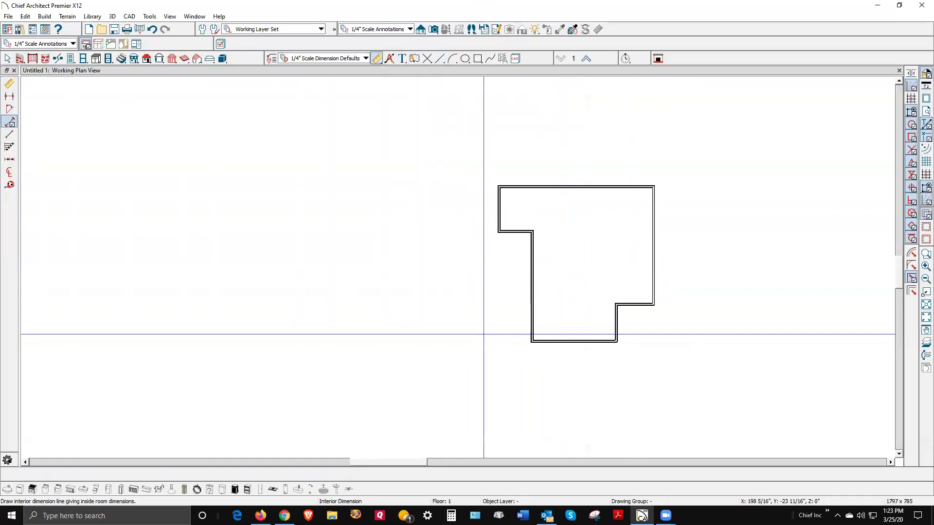
scroll(595, 359, "up", 3)
scroll(577, 335, "down", 2)
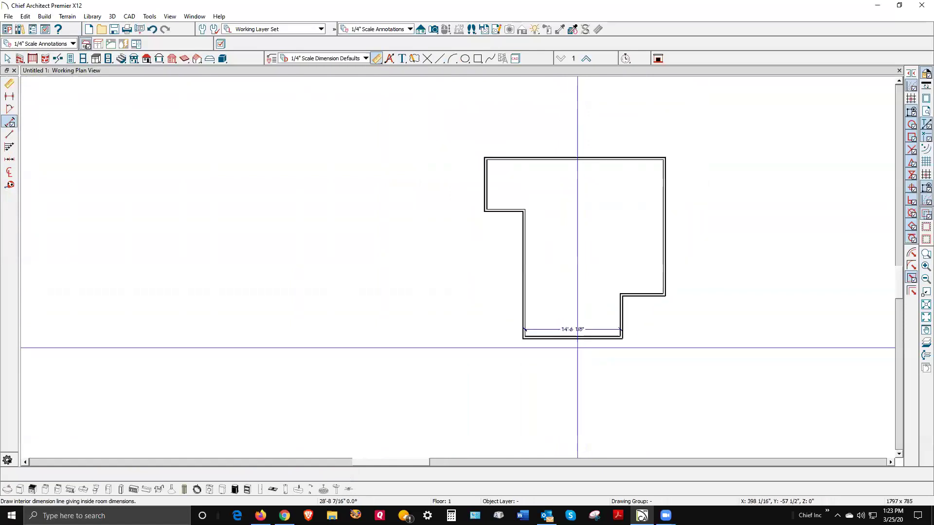
Step: Select the walls on the left side of the plan and set the lower section's interior width to 33 feet
key("space")
left_click(520, 278)
left_click_drag(502, 333, 477, 180)
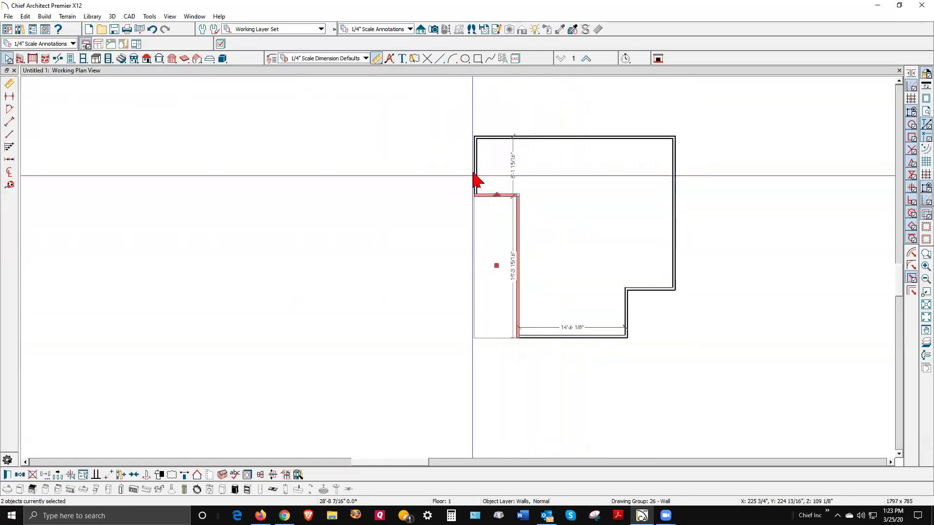
left_click(564, 327)
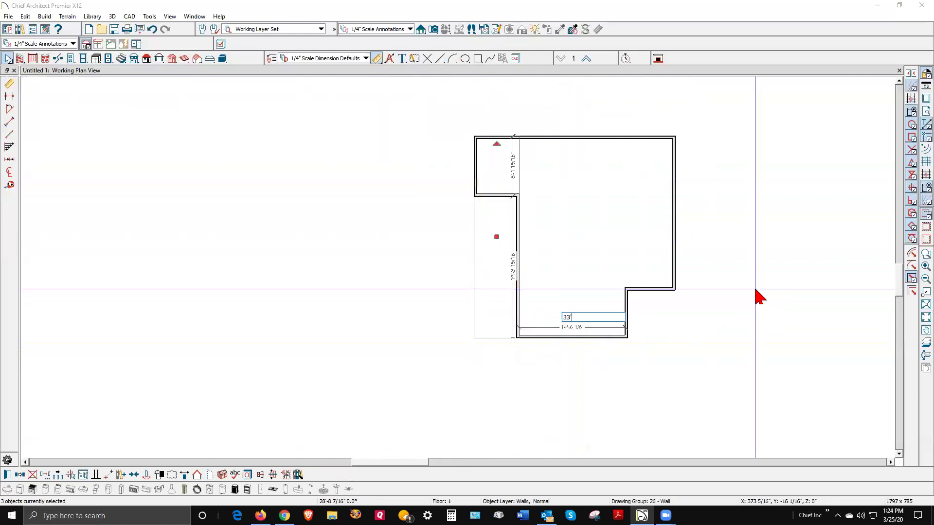
key("Return")
Step: Extend the upper and lower horizontal walls to meet the relocated left-side walls, closing the outline
left_click(481, 138)
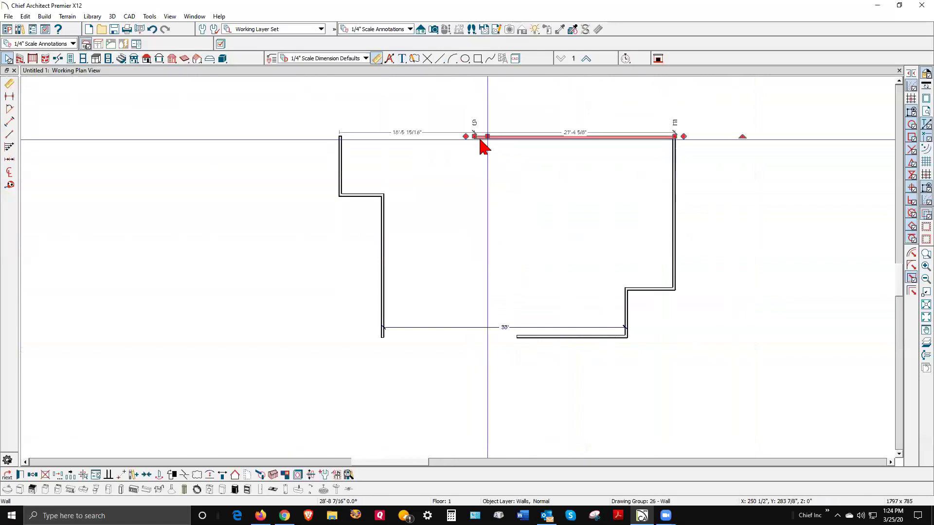
left_click_drag(472, 136, 326, 132)
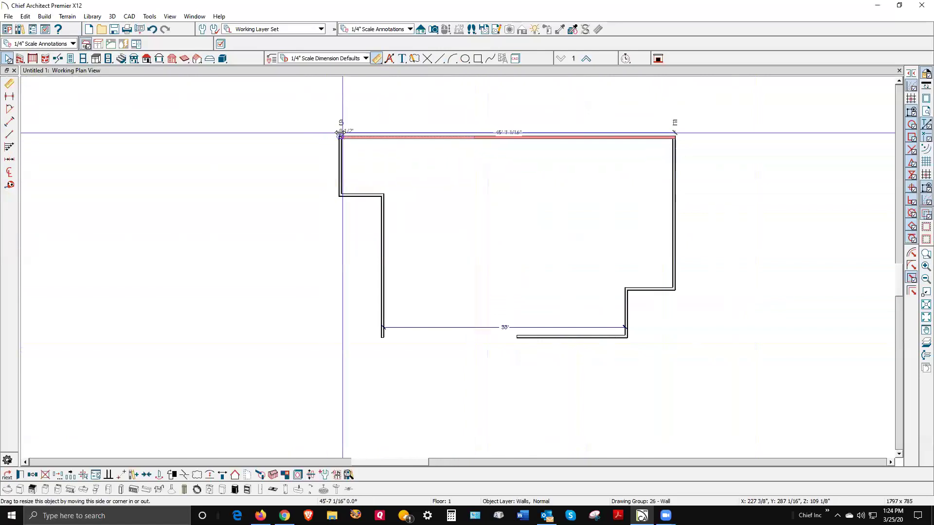
left_click(522, 336)
left_click_drag(517, 337, 388, 348)
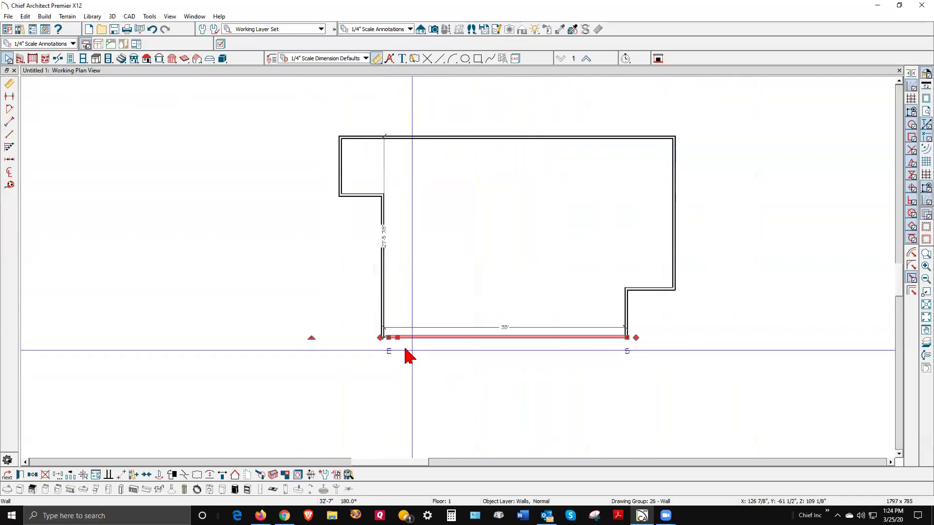
left_click(446, 368)
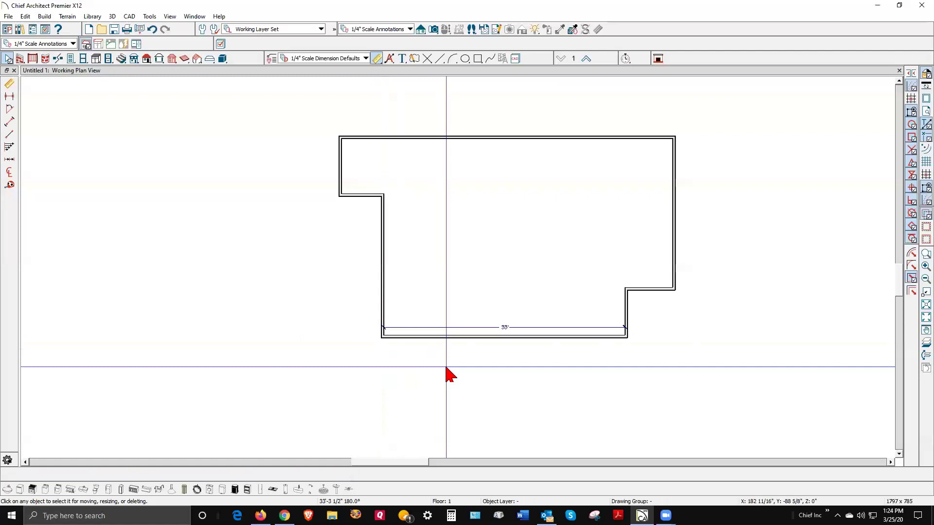
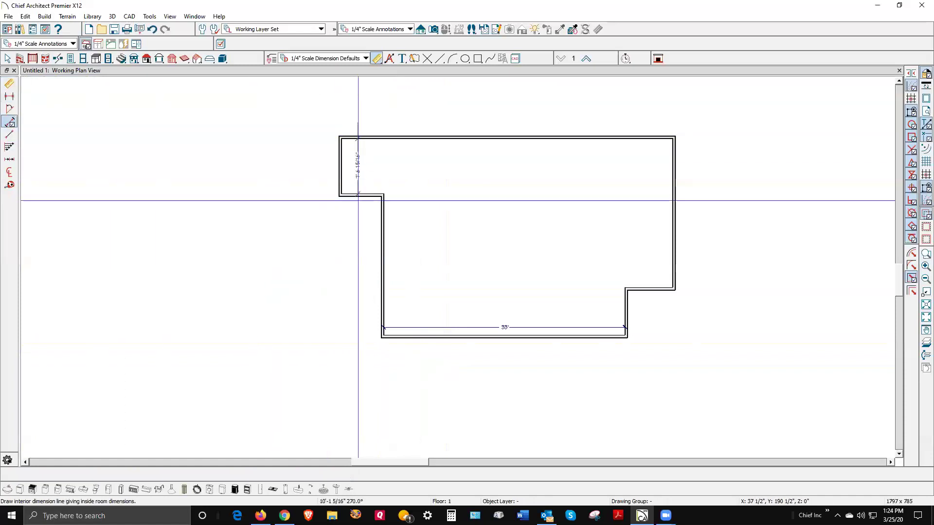
Step: Set the interior depth of the upper-left projection to 12 feet by repositioning its lower horizontal wall
key("space")
left_click(374, 200)
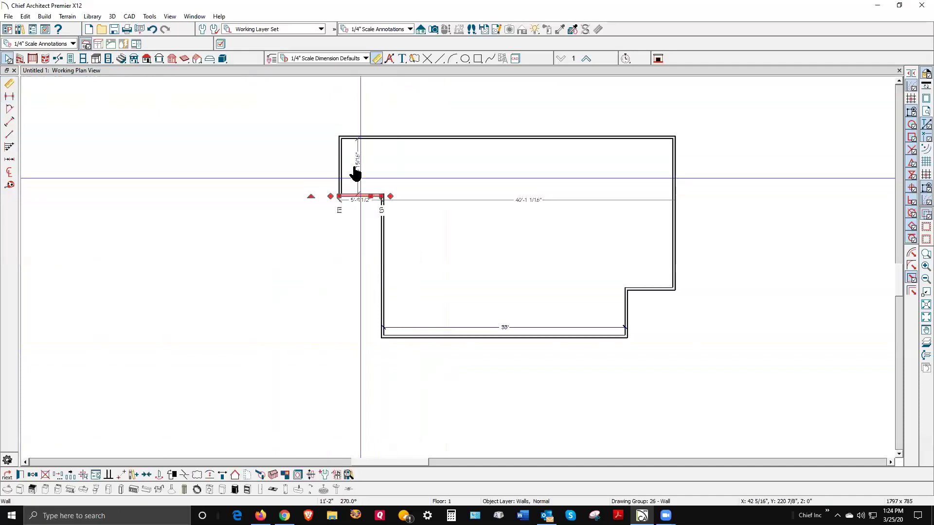
left_click(358, 167)
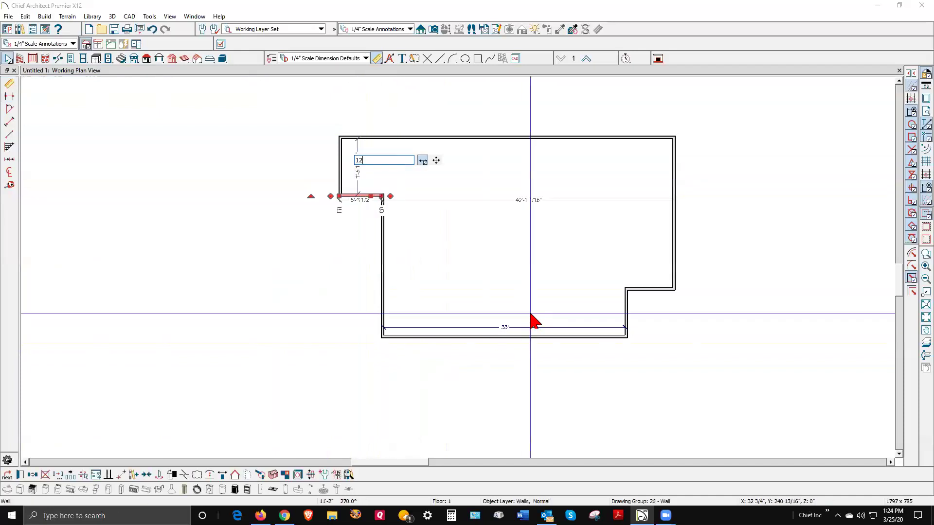
key("Return")
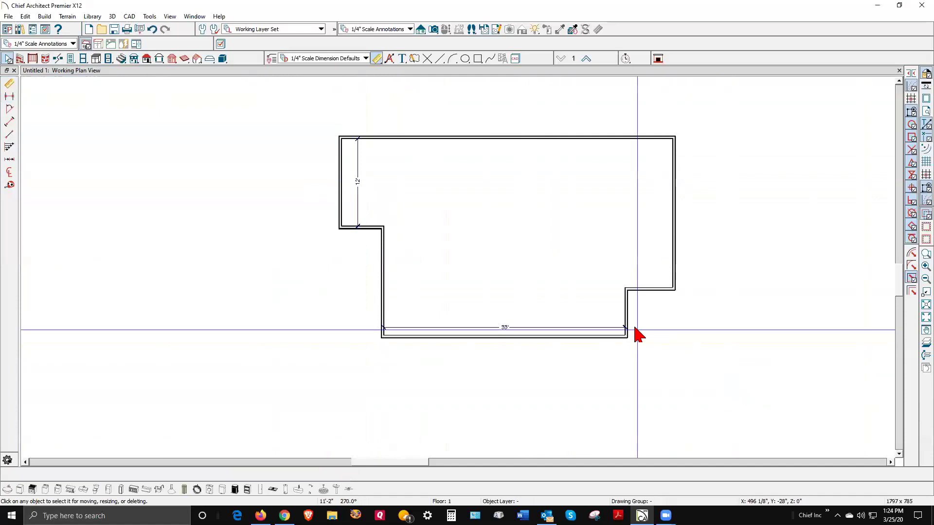
Step: Move the short horizontal wall of the right-hand jog up to about 17'-11 5/16" from the upper wall
left_click(645, 290)
left_click_drag(646, 292, 639, 268)
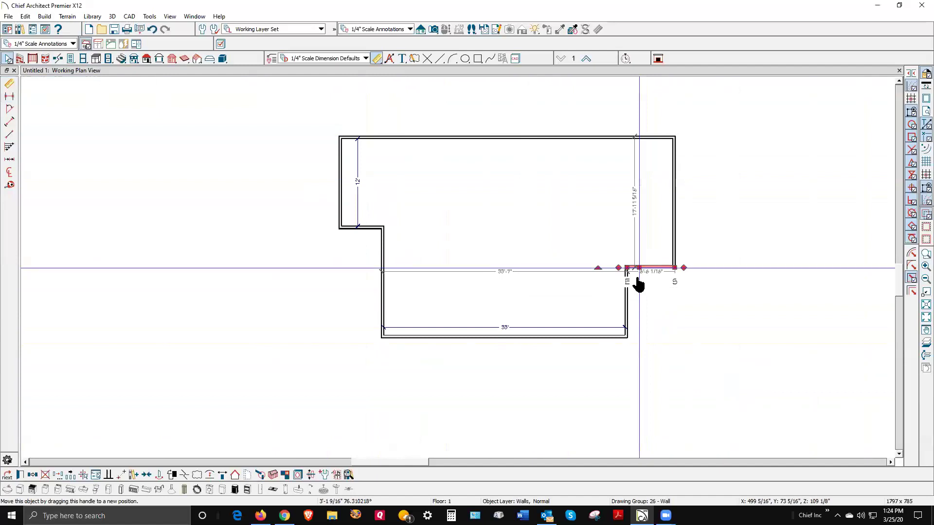
key("Tab")
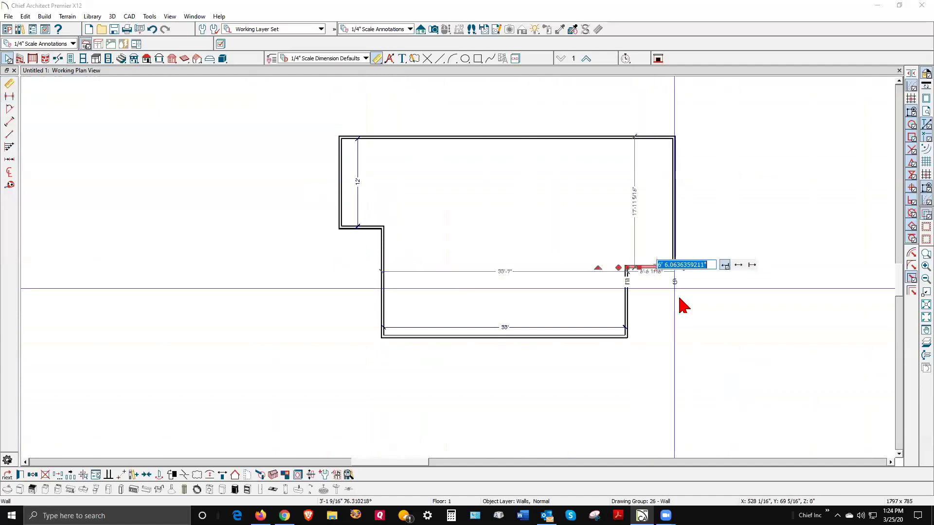
key("Escape")
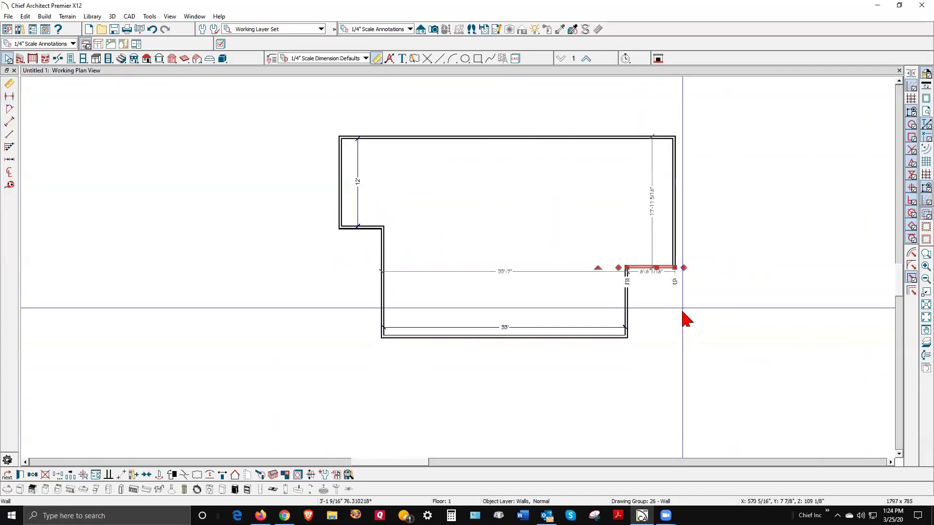
key("Escape")
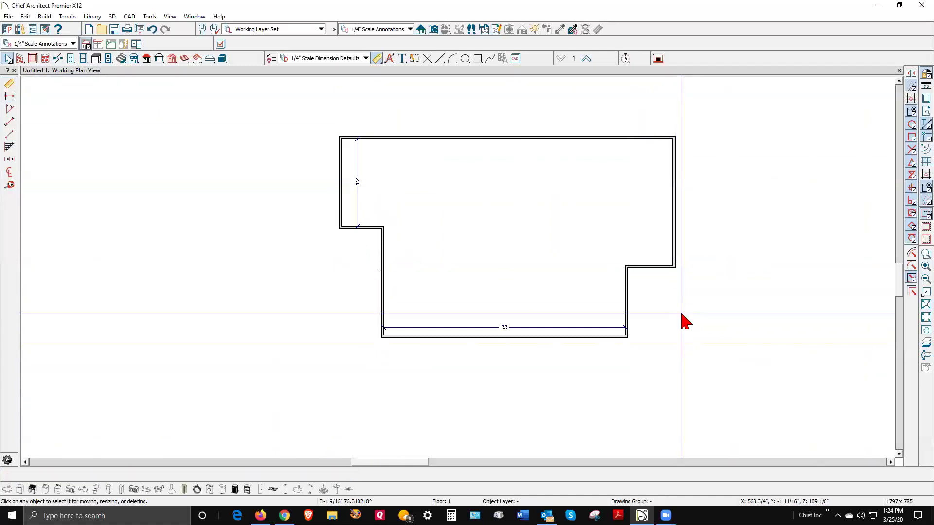
Step: Add automatic exterior dimensions and set the distance from the right-hand jog wall to the lower wall to 11 feet
left_click(389, 59)
left_click(10, 84)
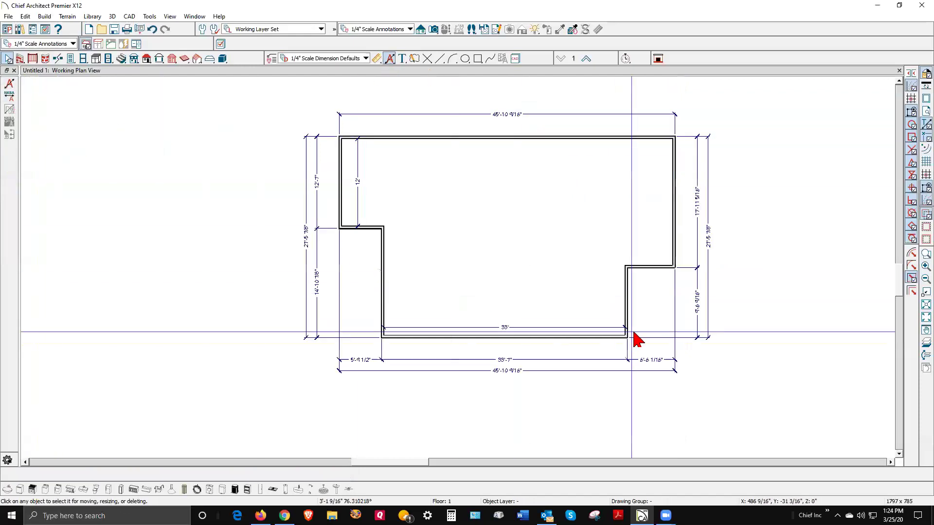
scroll(637, 338, "up", 2)
left_click(649, 235)
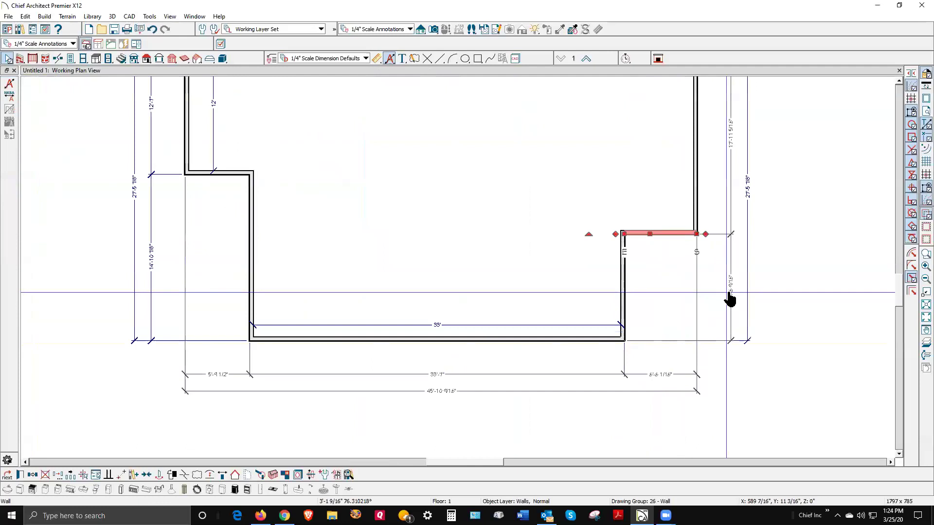
left_click(728, 293)
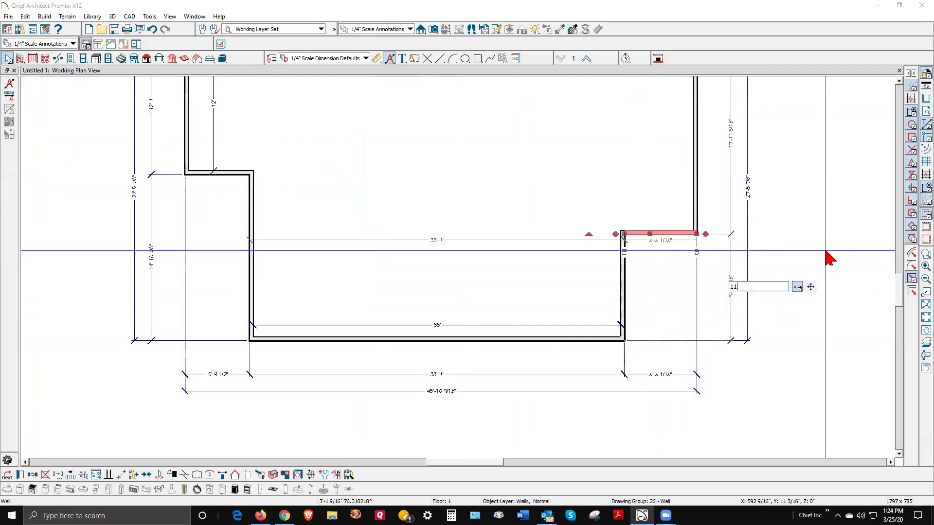
key("Return")
key("Escape")
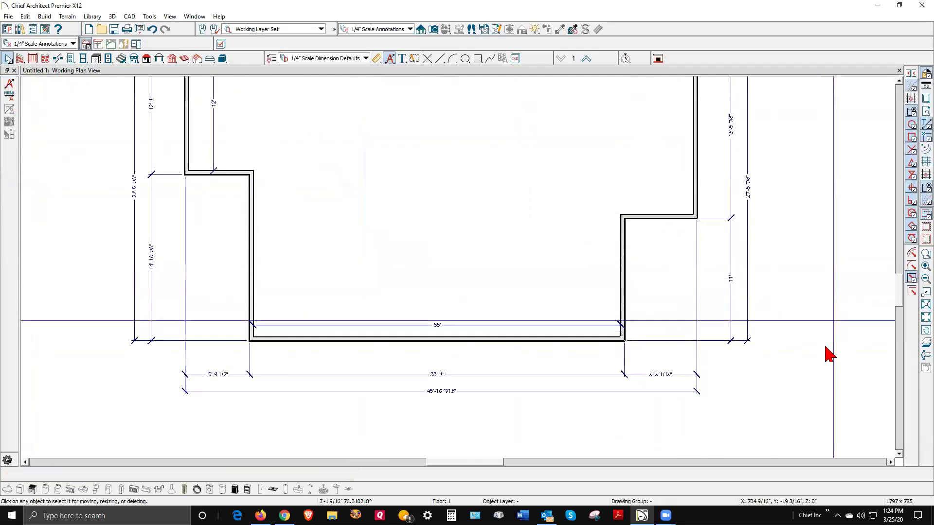
Step: Open the specification of the upper-left projection's end wall and set its roof option to Full Gable Wall
scroll(817, 343, "down", 2)
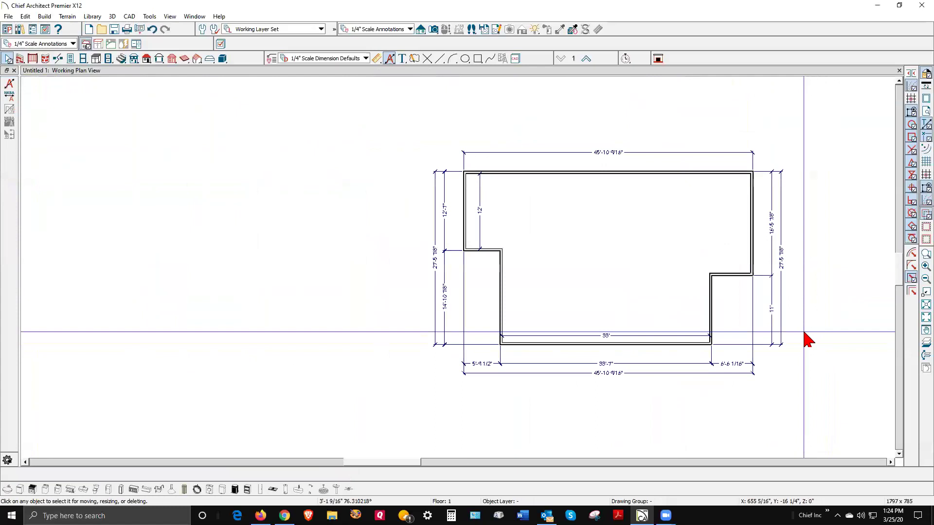
scroll(527, 307, "down", 1)
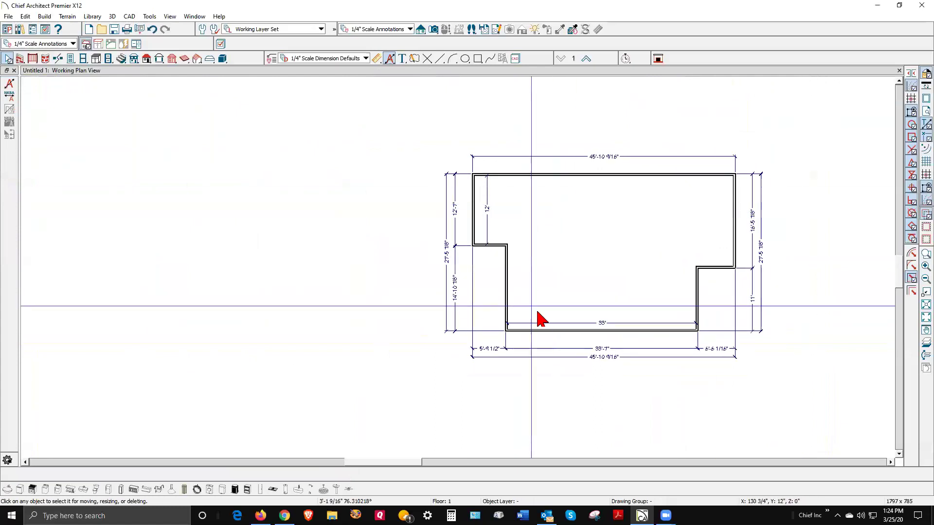
scroll(538, 318, "up", 1)
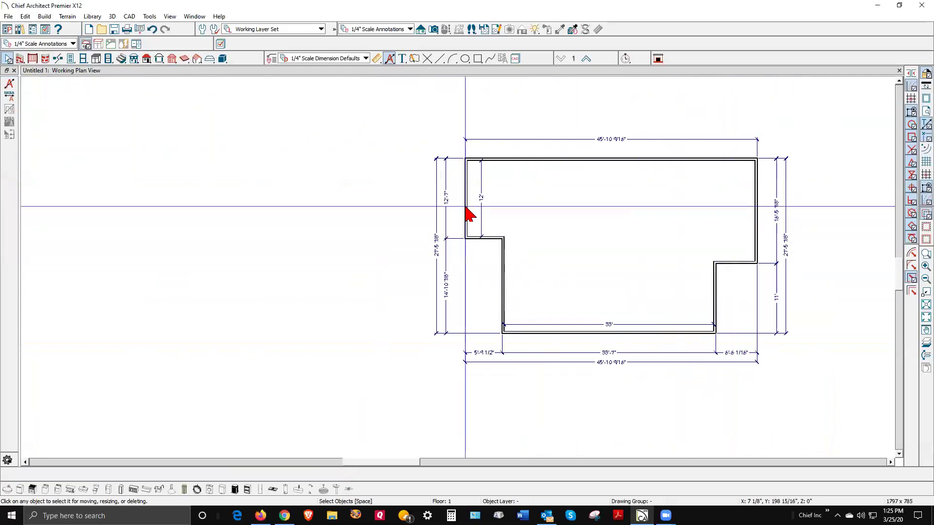
left_click(467, 209)
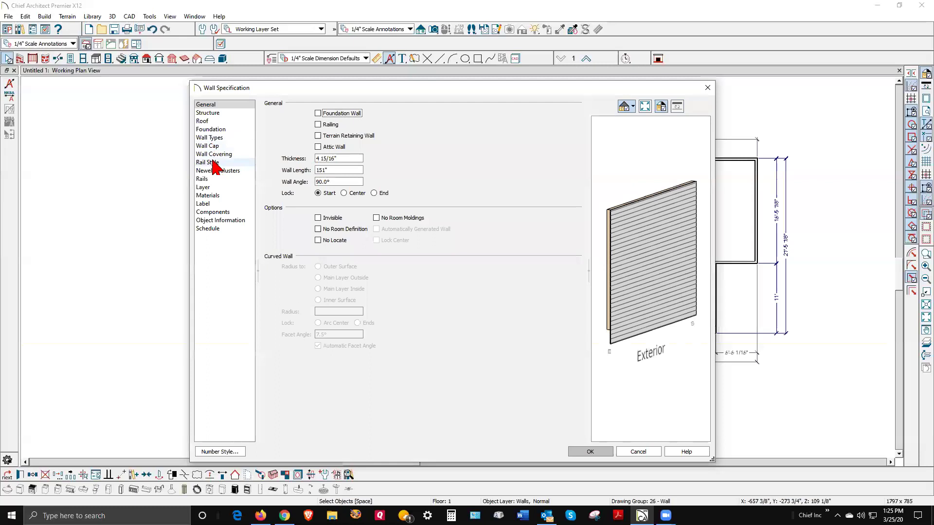
left_click(209, 129)
left_click(208, 122)
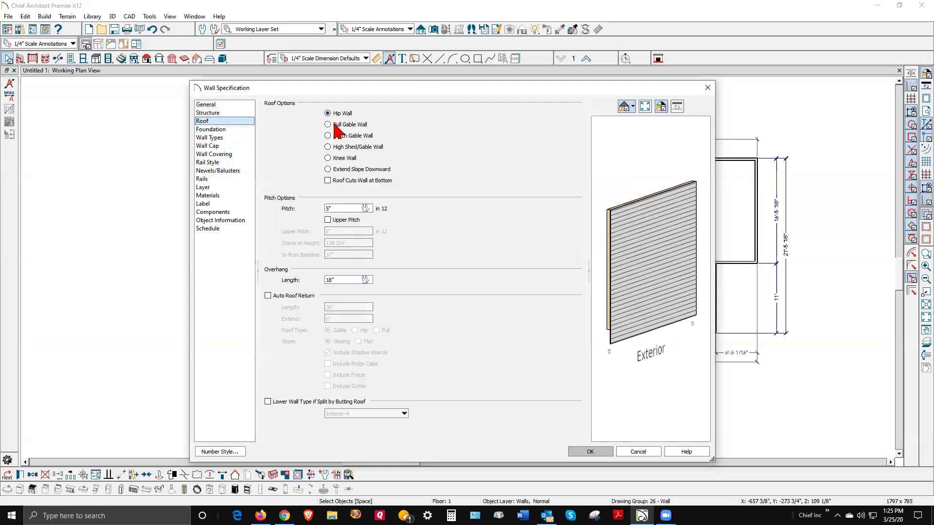
left_click(599, 450)
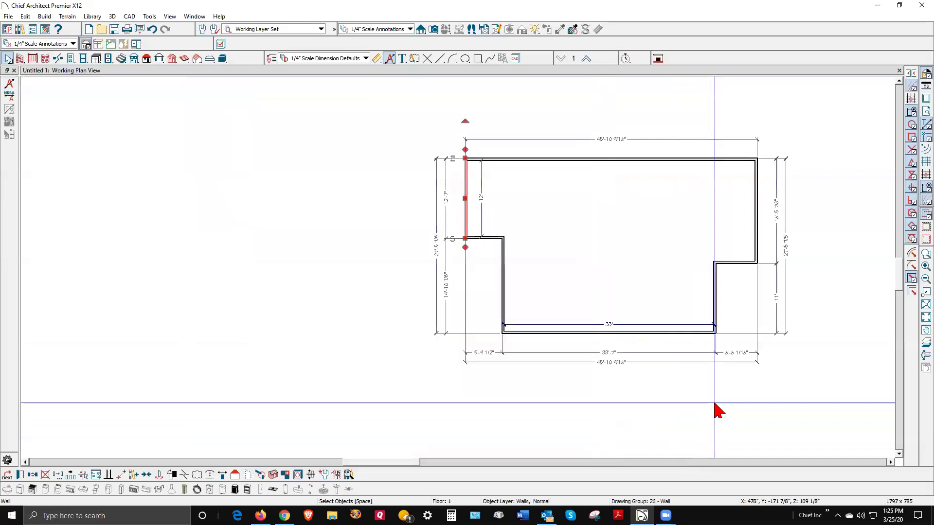
left_click(652, 396)
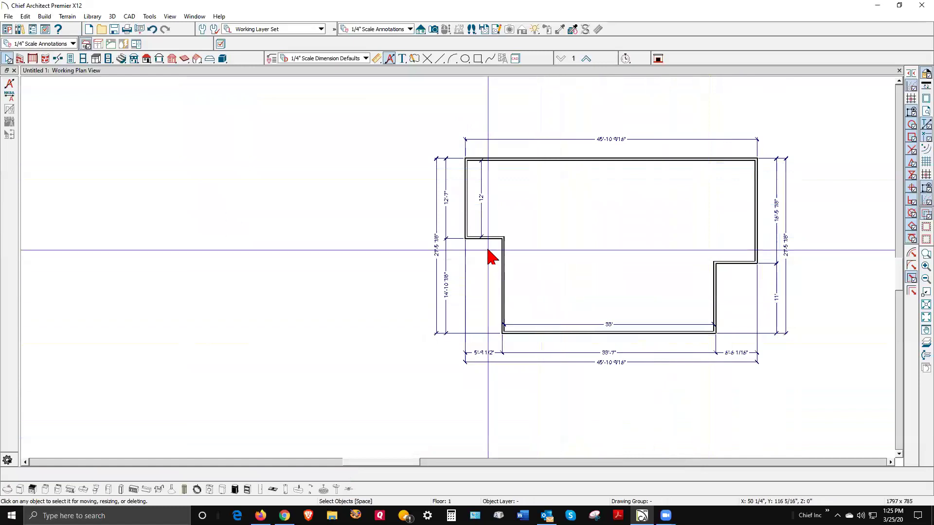
Step: Extend the left and right side walls of the lower section up to the upper exterior wall, separating both side projections
left_click(504, 253)
left_click_drag(502, 238, 509, 155)
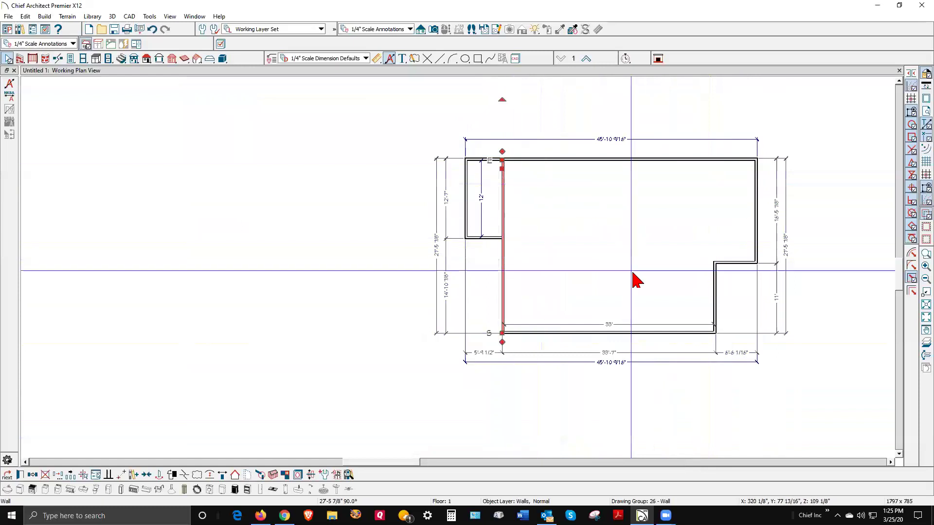
left_click(716, 288)
left_click_drag(715, 255, 715, 159)
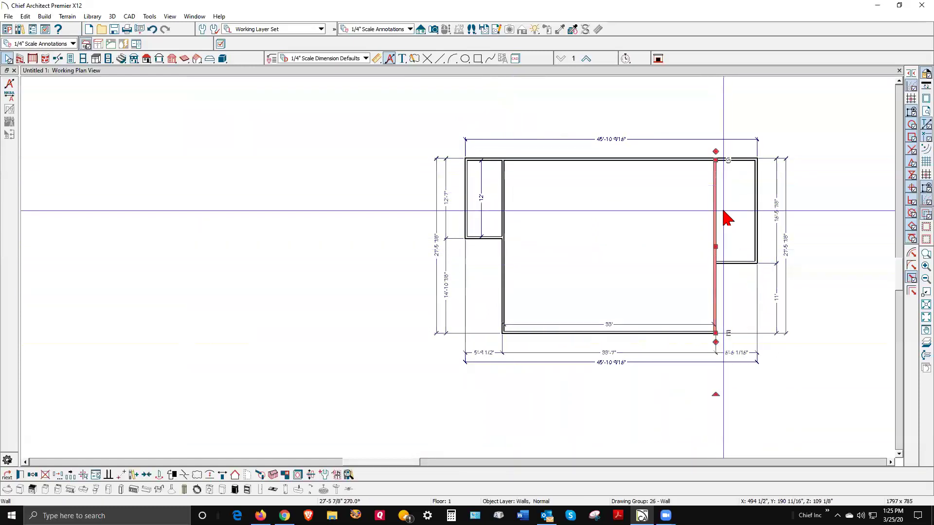
Step: Set the roof option of both long side walls of the central section to Full Gable Wall
left_click(510, 284)
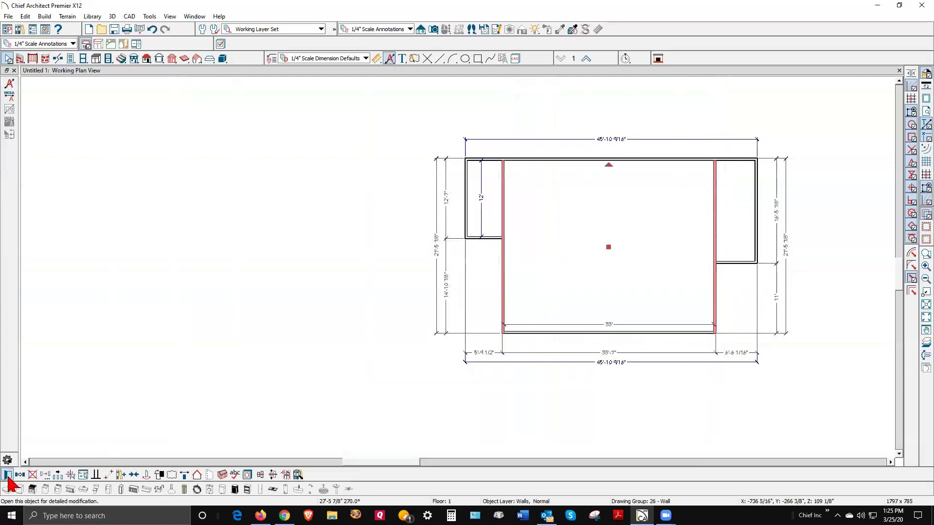
key("e")
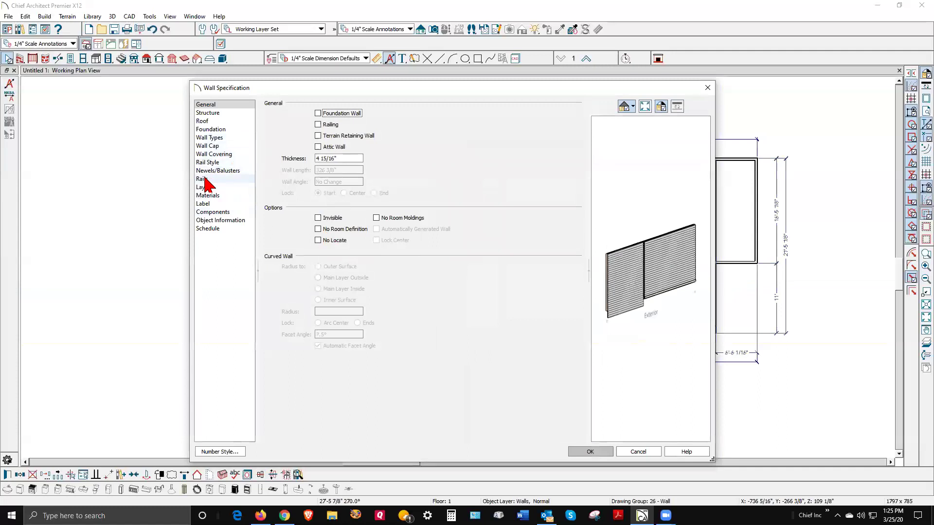
left_click(207, 114)
left_click(209, 121)
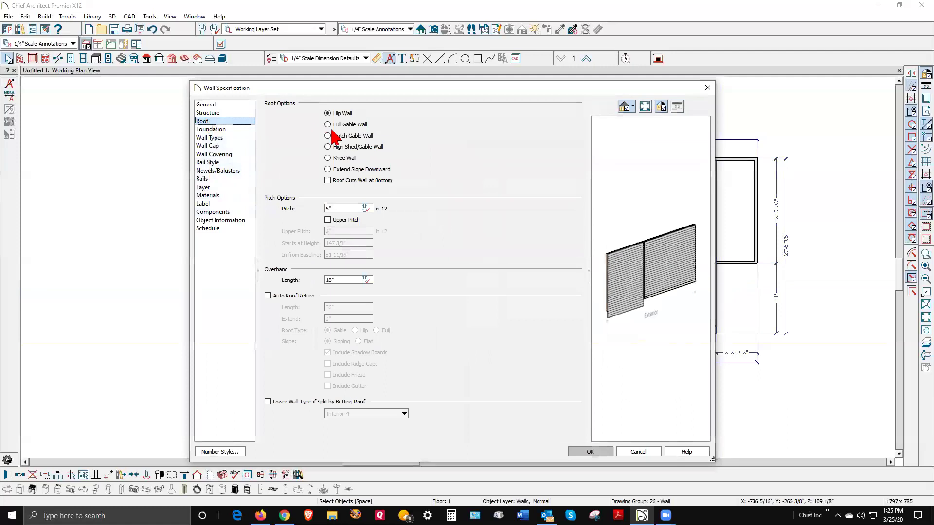
left_click(589, 452)
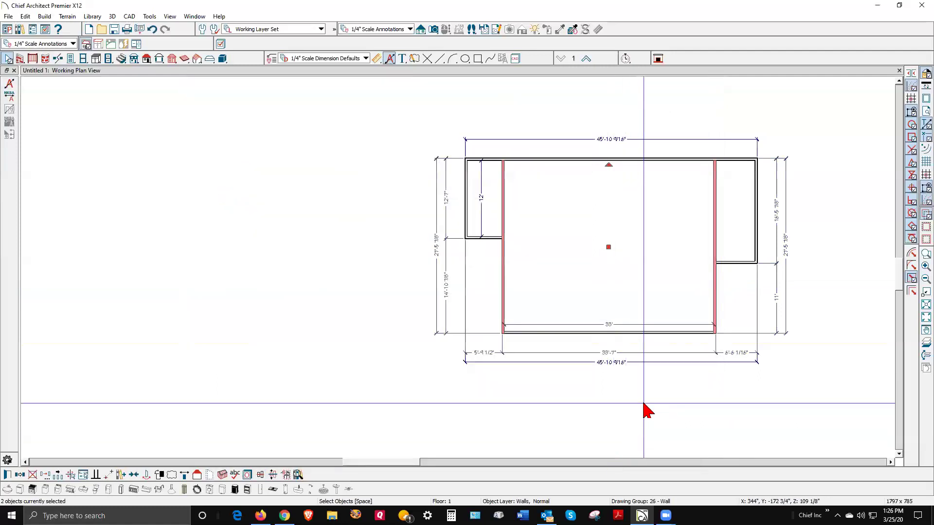
left_click(647, 410)
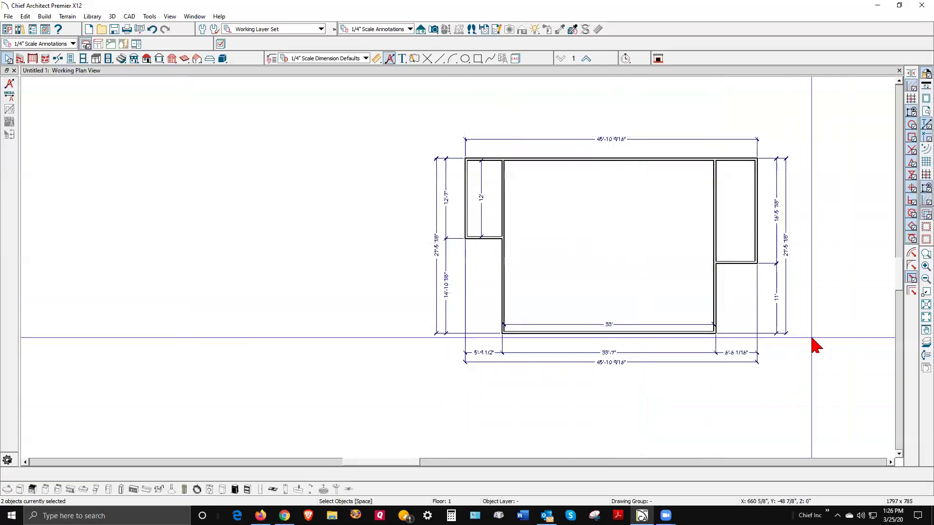
Step: Set the roof option of the right-hand projection's outer end wall to Full Gable Wall
left_click(755, 233)
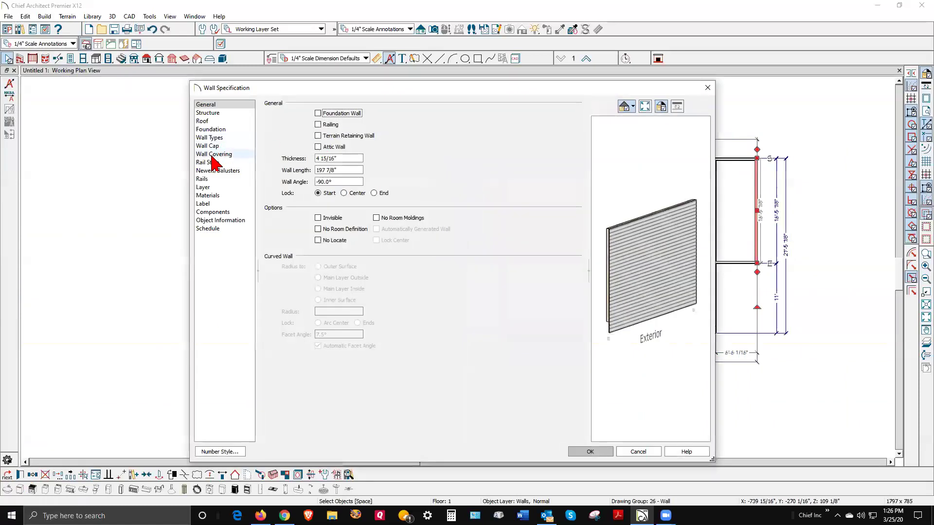
left_click(203, 121)
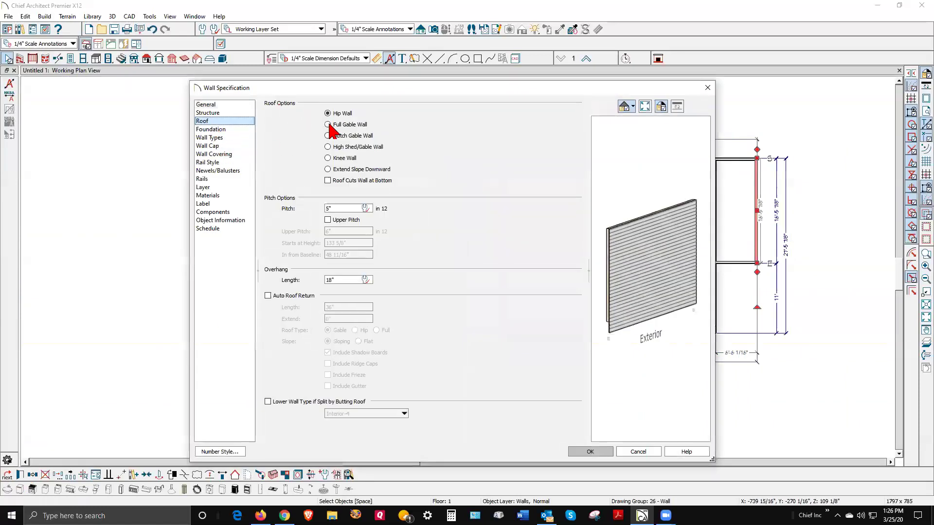
left_click(590, 452)
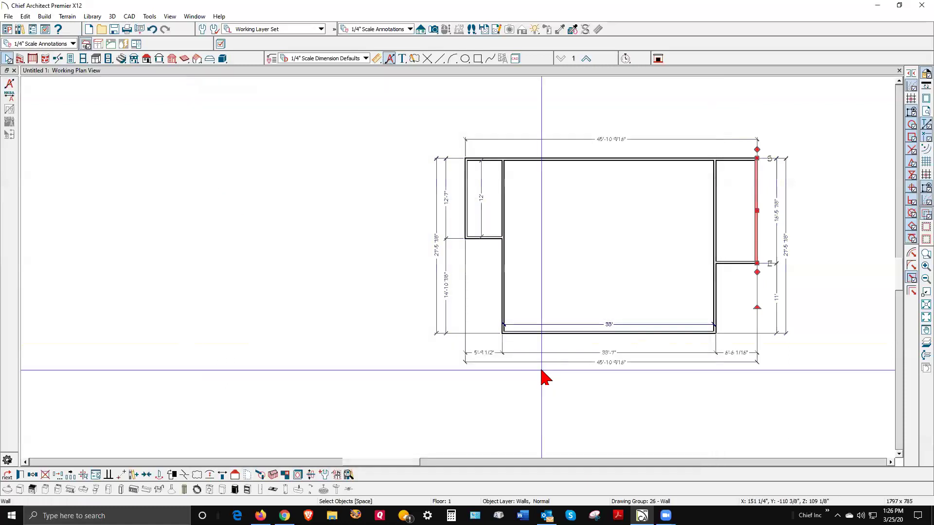
left_click(543, 382)
Step: Draw straight railings from the left projection's lower outer corner around to the lower-right house corner, running about 6'-10" below the lower wall
scroll(487, 338, "down", 4)
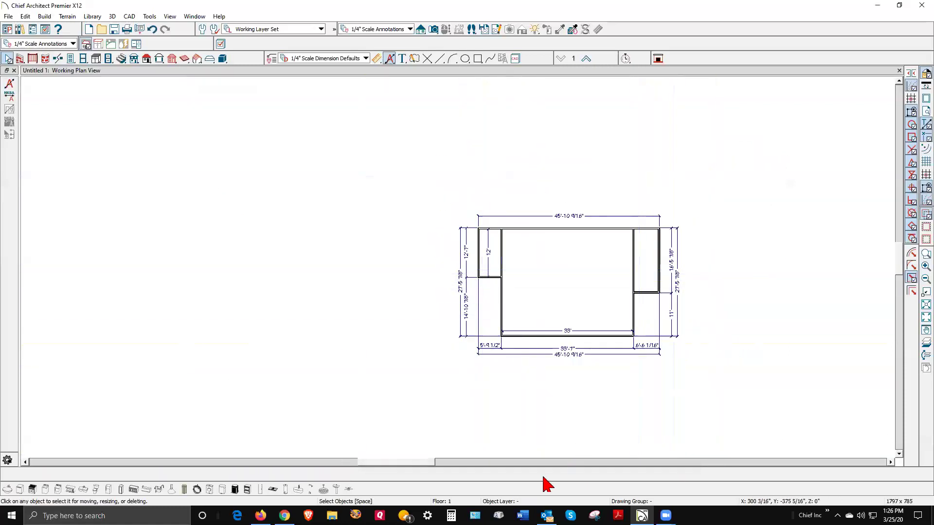
scroll(590, 392, "up", 3)
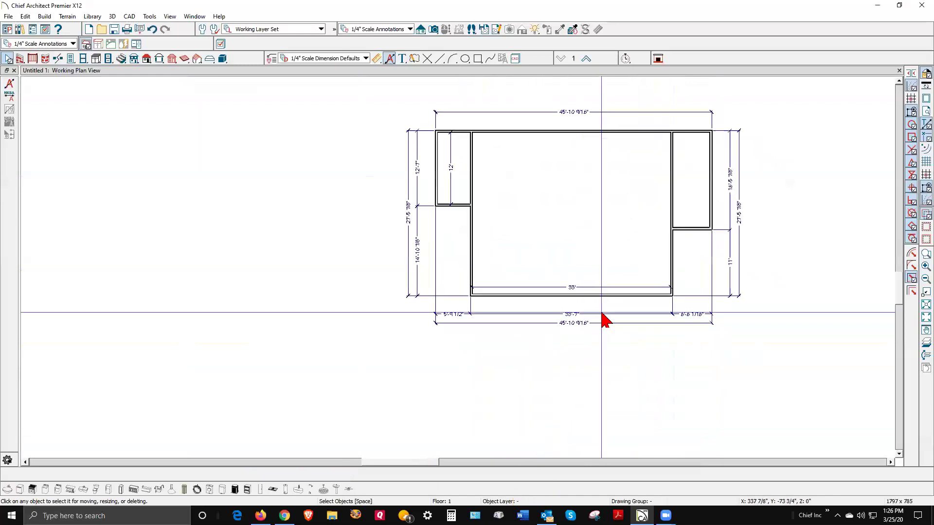
left_click(33, 59)
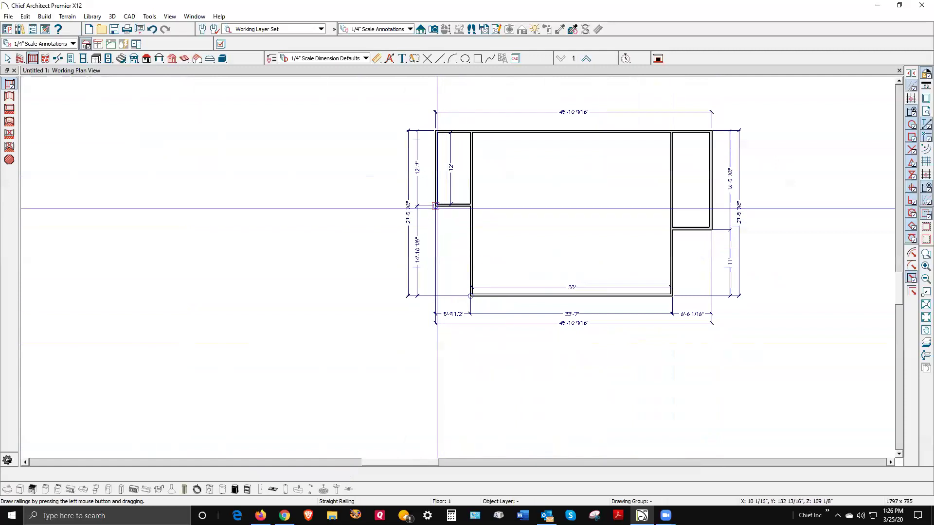
mouse_move(435, 205)
left_mouse_down()
mouse_move(438, 348)
mouse_move(673, 349)
mouse_move(668, 299)
left_mouse_up()
key("space")
Step: Set the distance between the front railing and the lower exterior wall to 6 feet
scroll(630, 358, "up", 3)
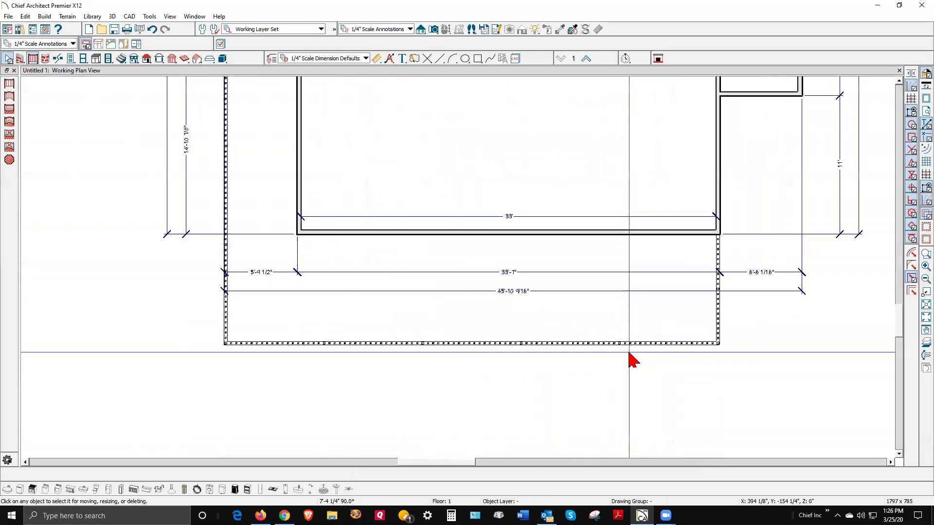
left_click(637, 343)
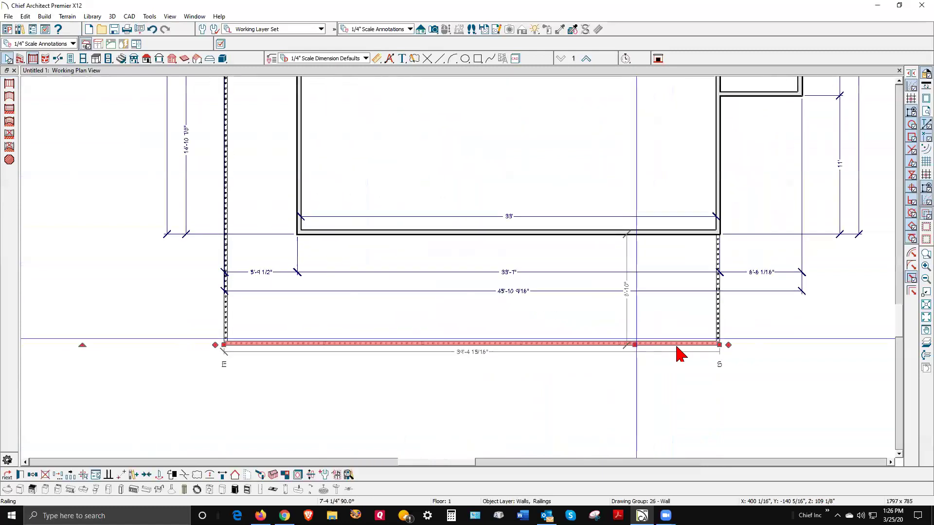
left_click(626, 290)
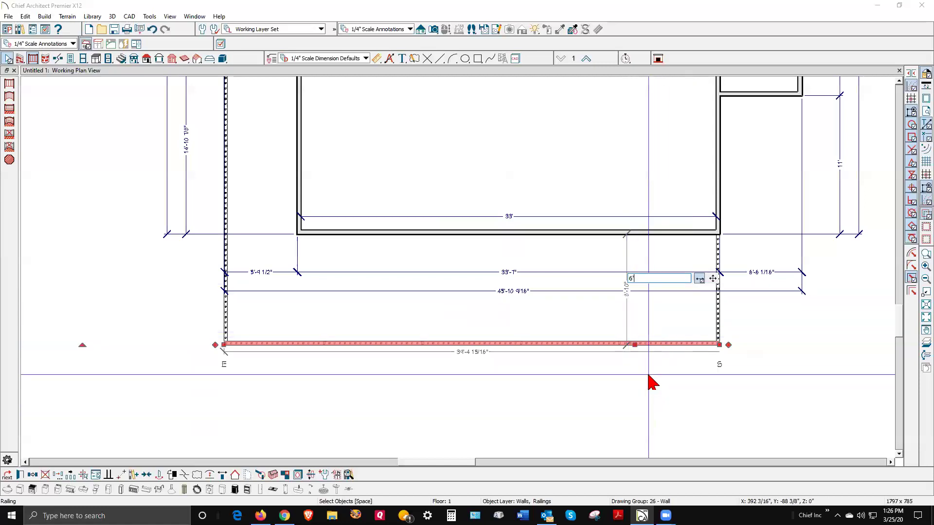
type("6'")
key("Return")
key("Escape")
scroll(575, 380, "down", 3)
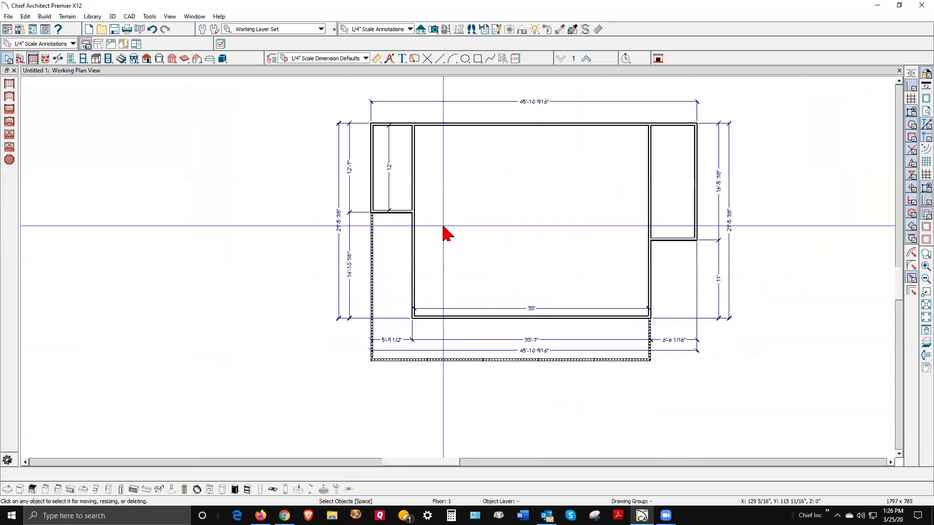
Step: Move the left projection's outer wall and the left railing together so they lie 6 feet from the central section's side wall
scroll(443, 226, "up", 1)
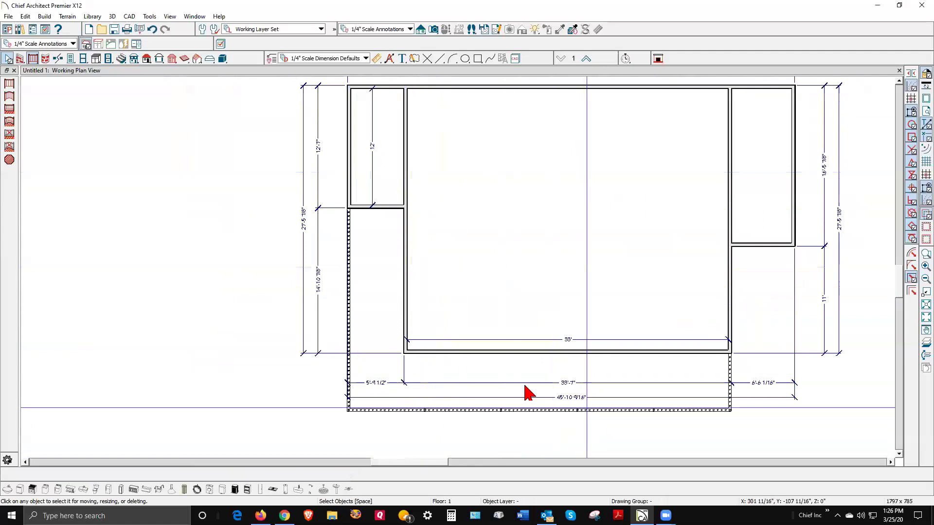
left_click(358, 188)
left_click(353, 252, "shift")
left_click(384, 387)
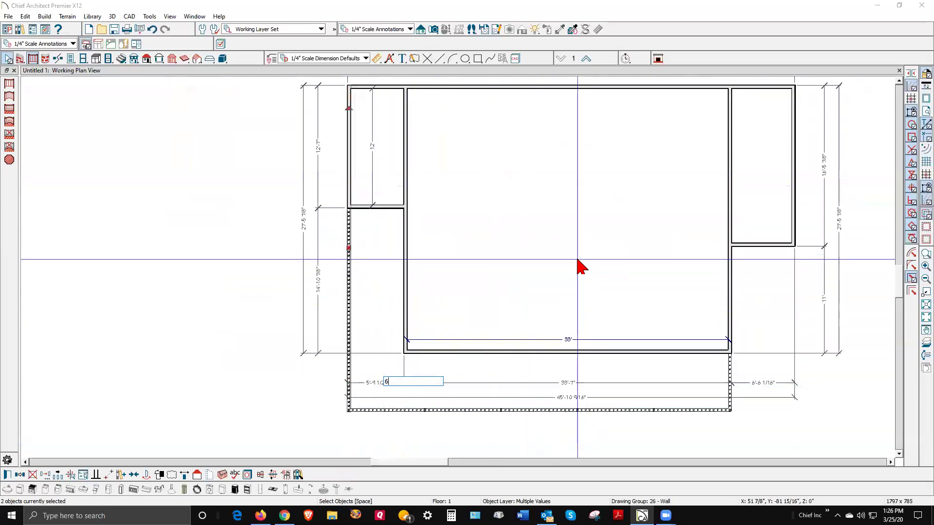
type("6'")
key("Return")
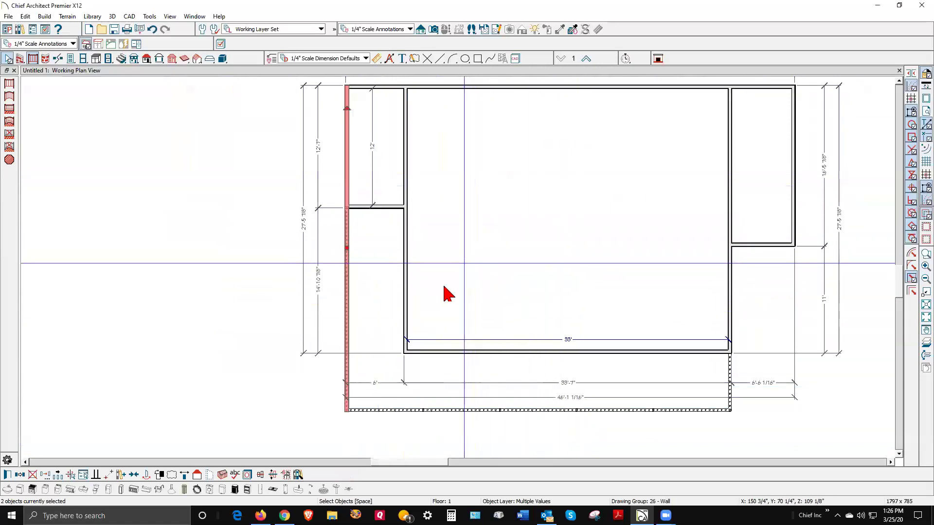
left_click(371, 375)
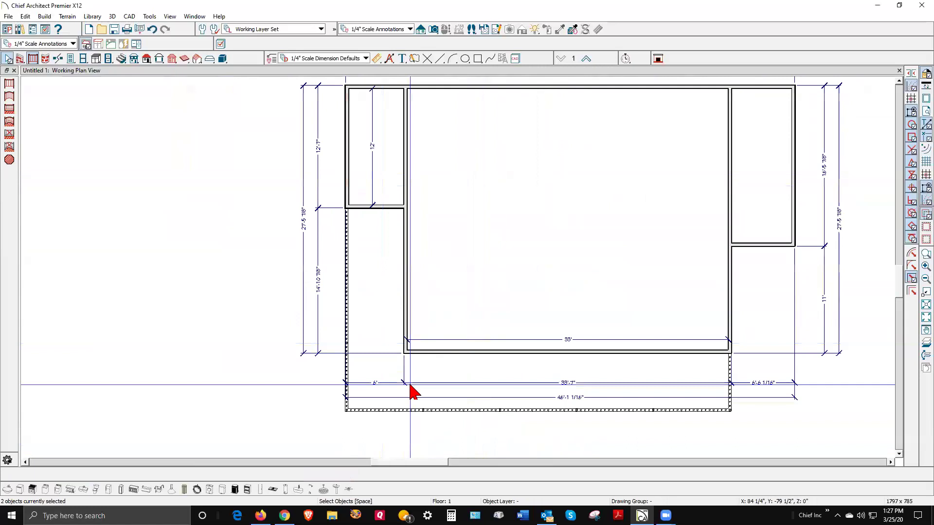
Step: Draw a room divider from the lower exterior wall to the front railing, just right of the central section's lower-left corner
scroll(412, 389, "down", 2)
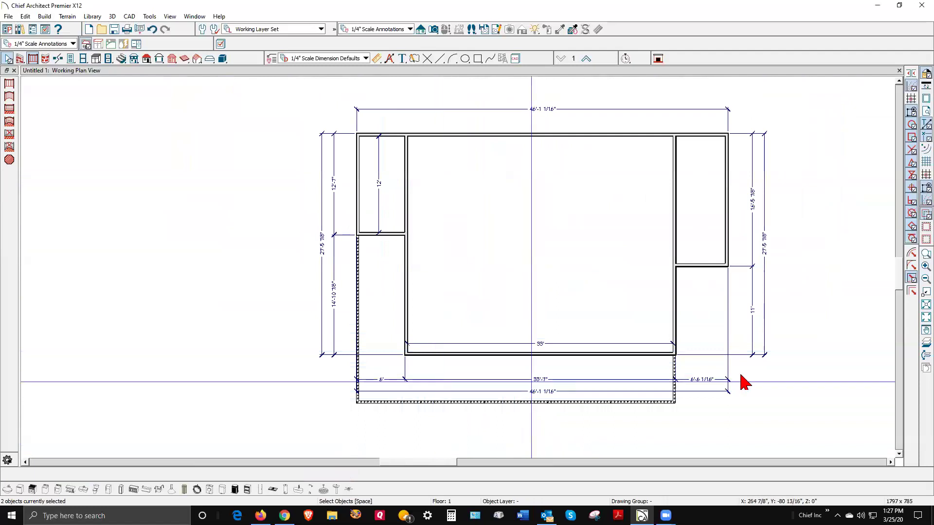
scroll(586, 437, "up", 2)
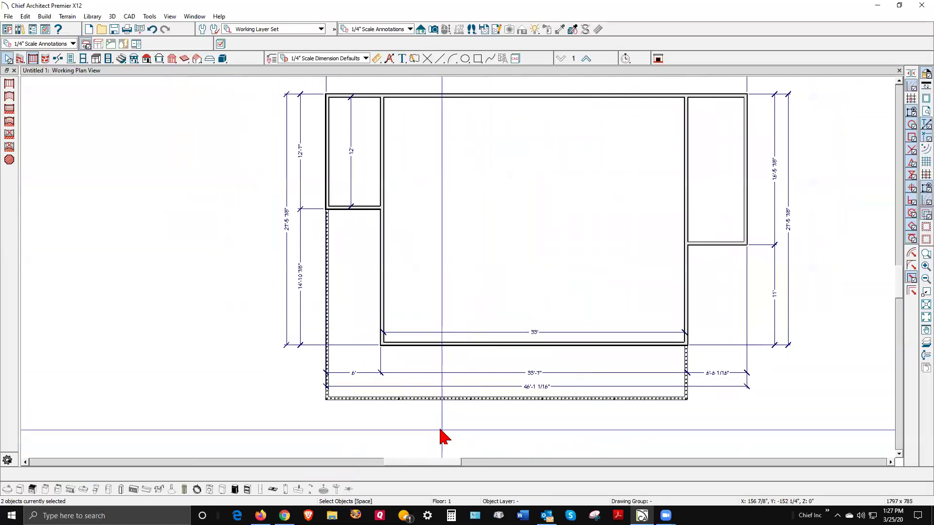
scroll(441, 434, "up", 1)
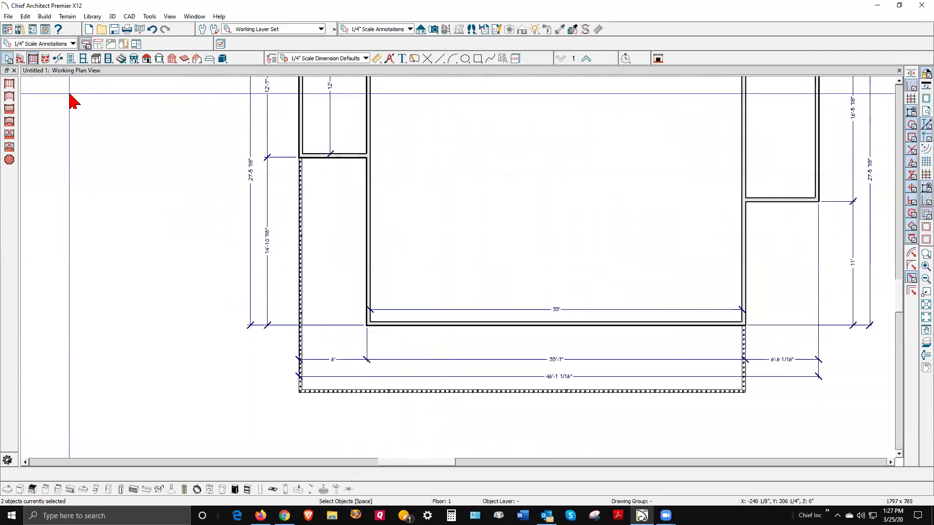
left_click(20, 58)
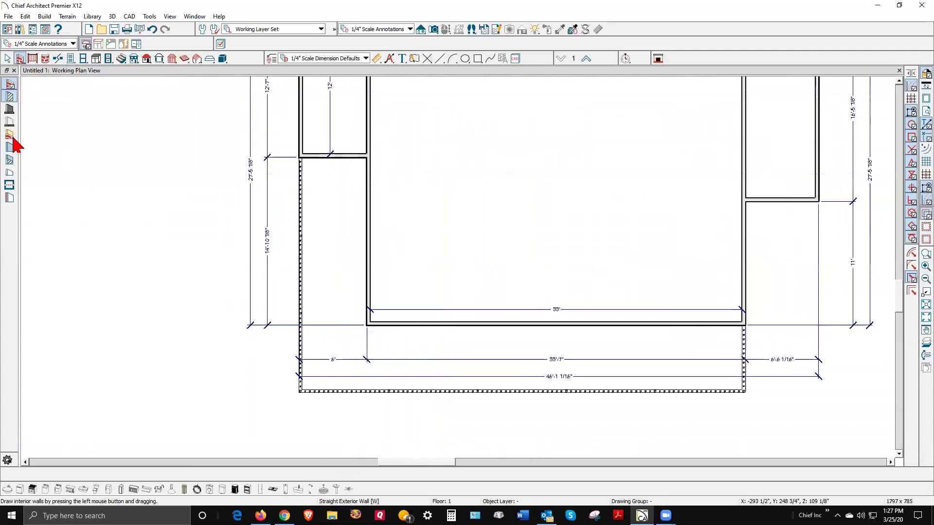
left_click(10, 186)
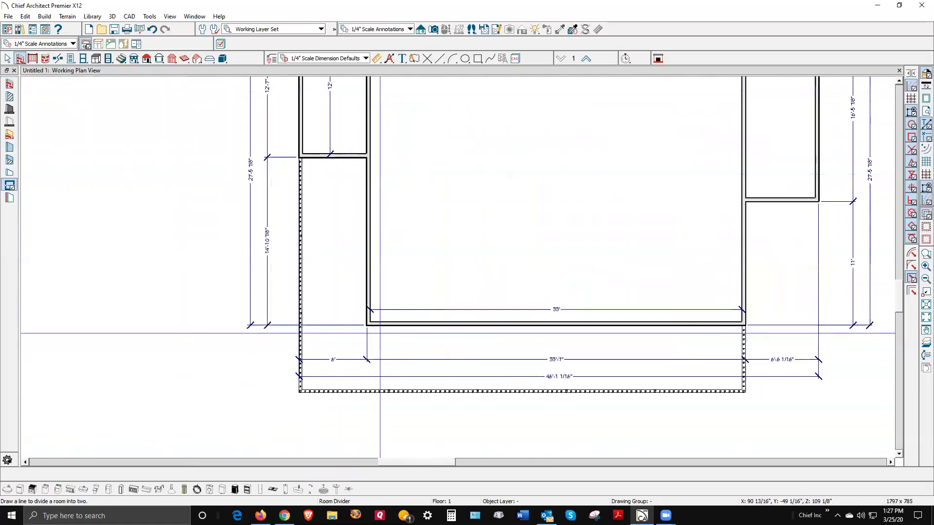
left_click_drag(391, 326, 388, 389)
key("space")
Step: Set the room type of the L-shaped railed area left of the divider to Deck and review its structure settings
left_click(344, 321)
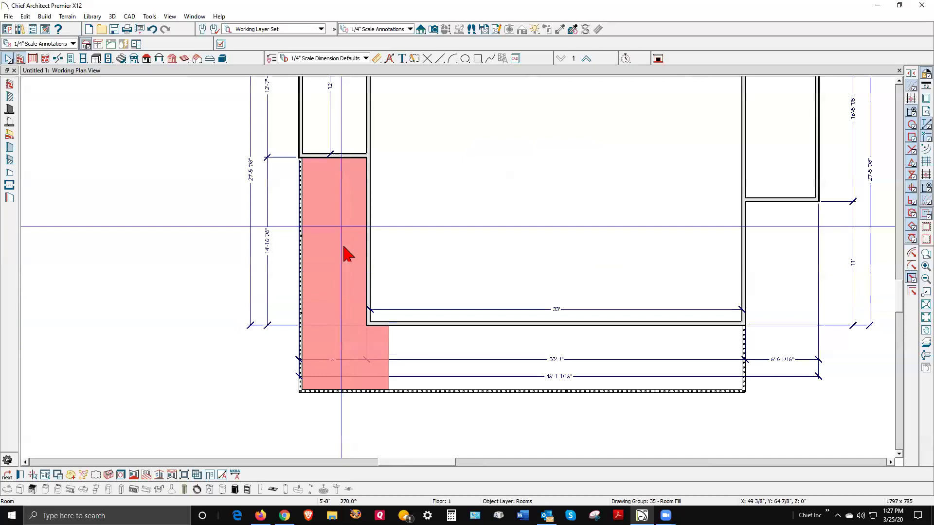
double_click(342, 119)
left_click(175, 90)
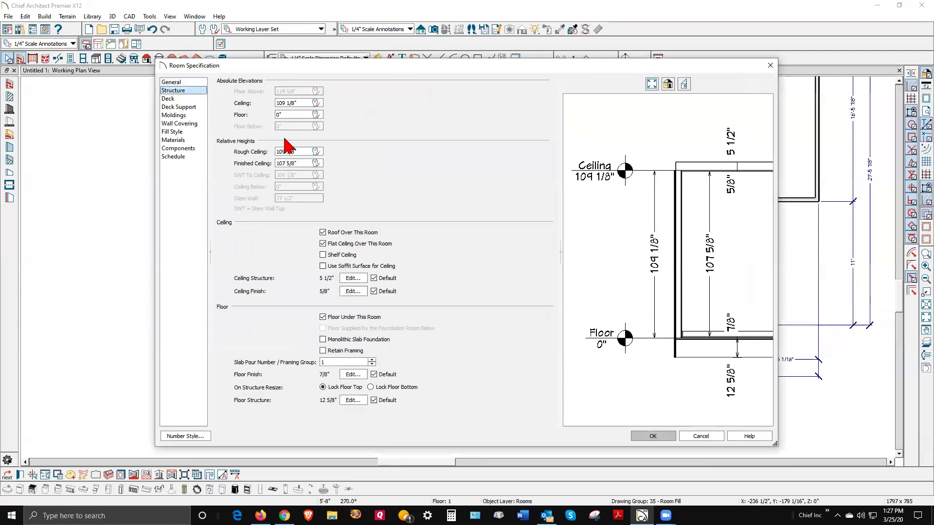
left_click(187, 84)
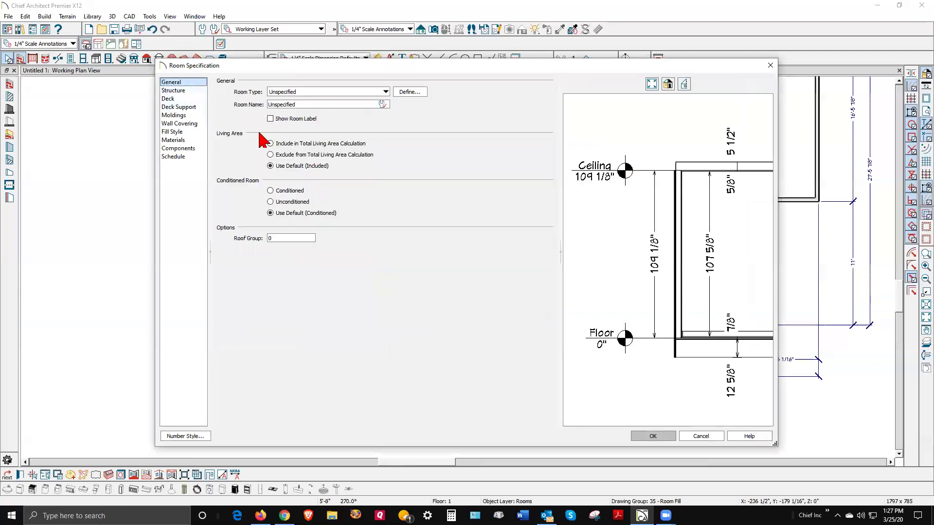
left_click(387, 91)
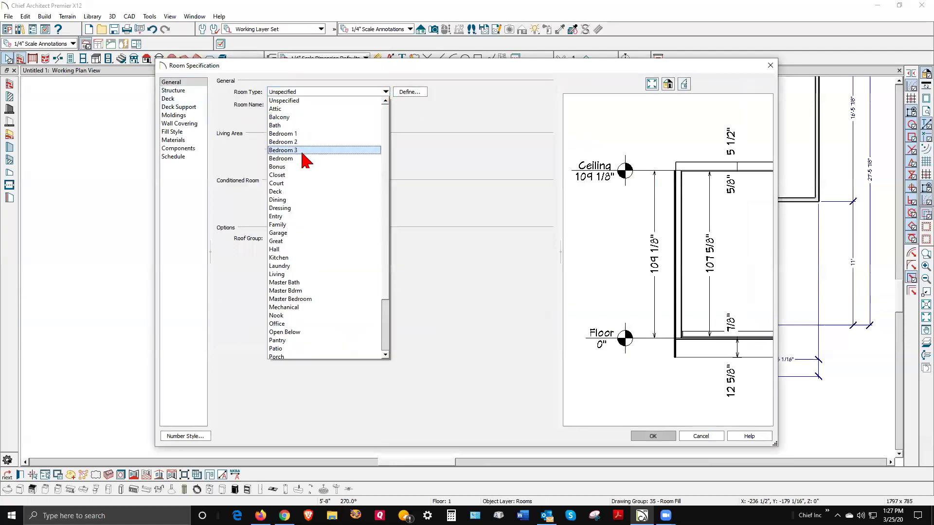
left_click(300, 192)
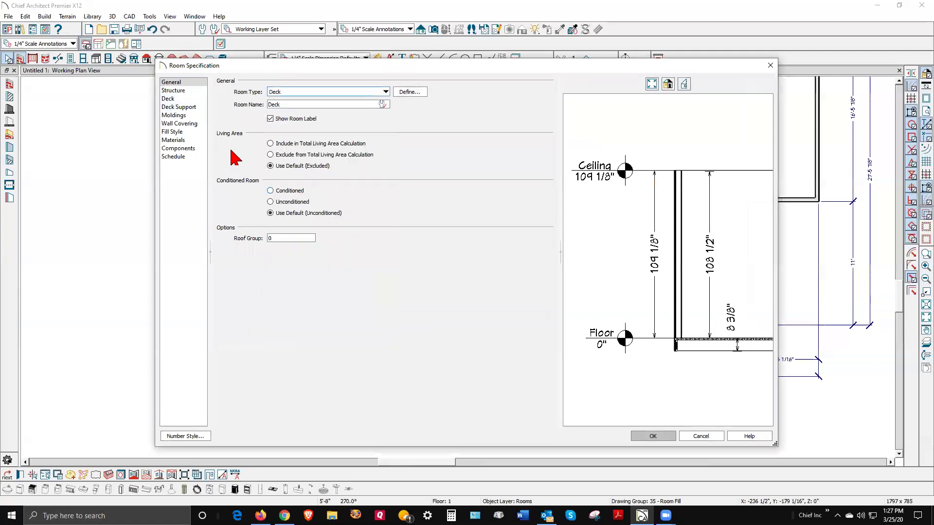
left_click(173, 91)
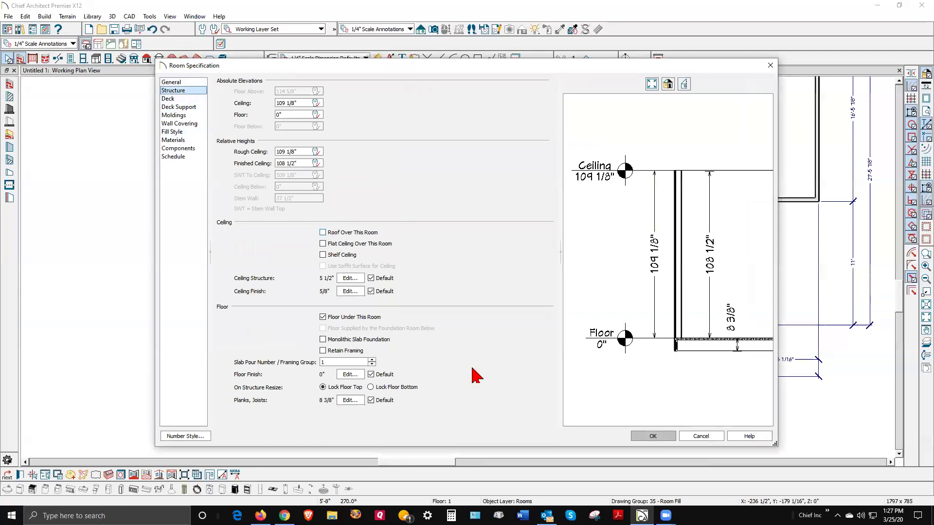
left_click(652, 437)
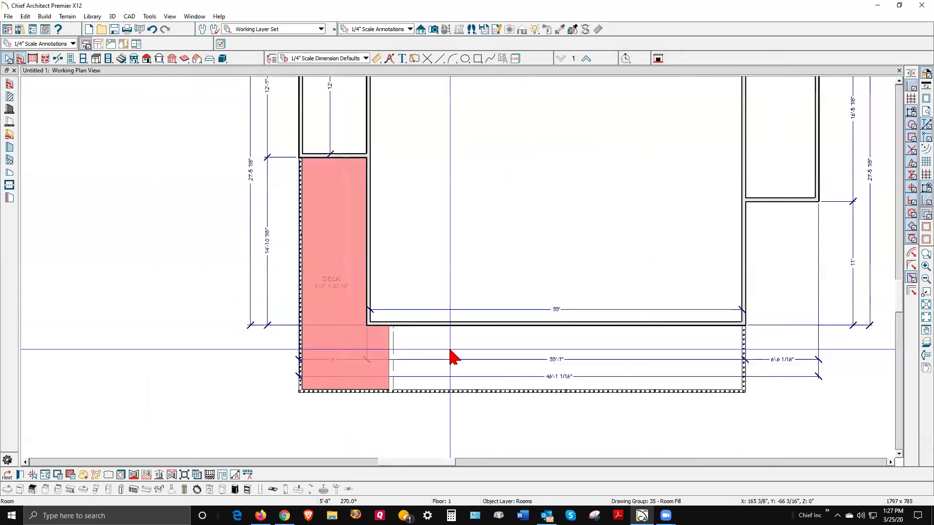
left_click(444, 354)
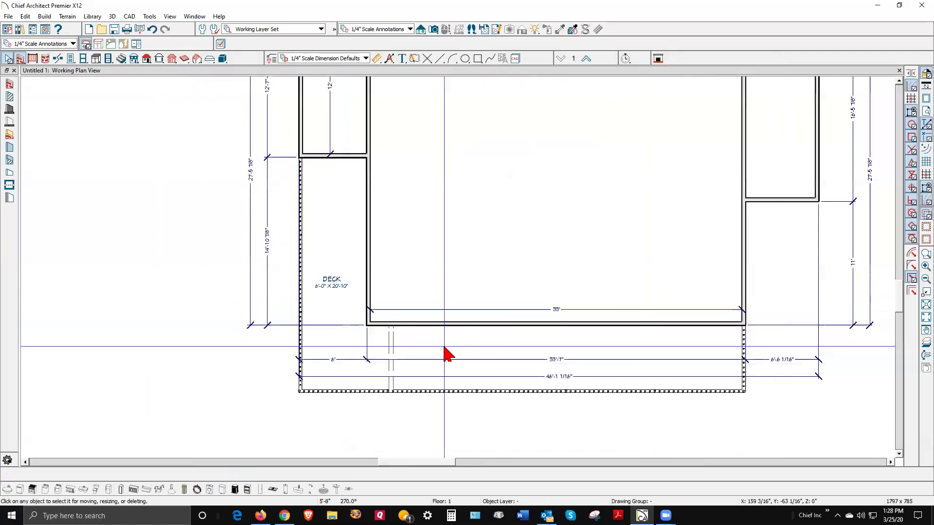
Step: Set the room type of the railed area right of the divider to Deck and name it "cvd. Deck"
double_click(433, 184)
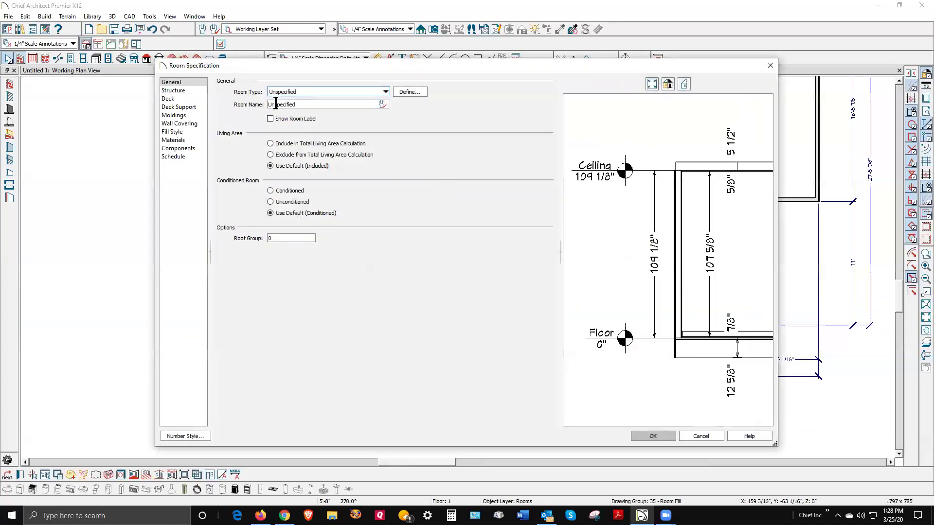
left_click(386, 92)
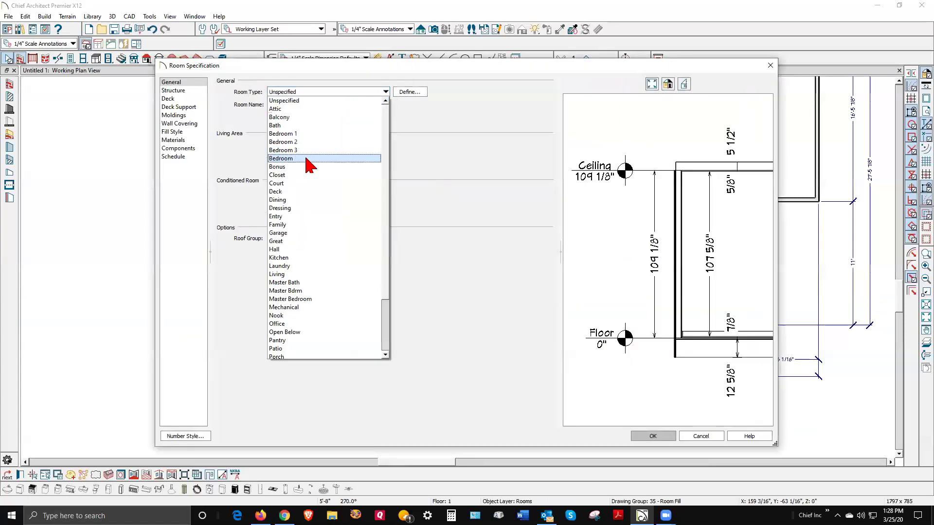
left_click(304, 193)
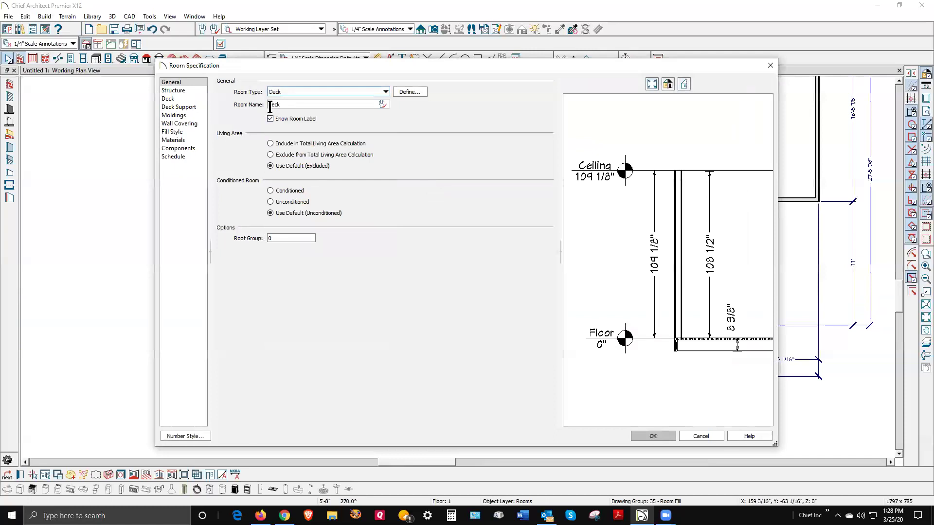
left_click(266, 104)
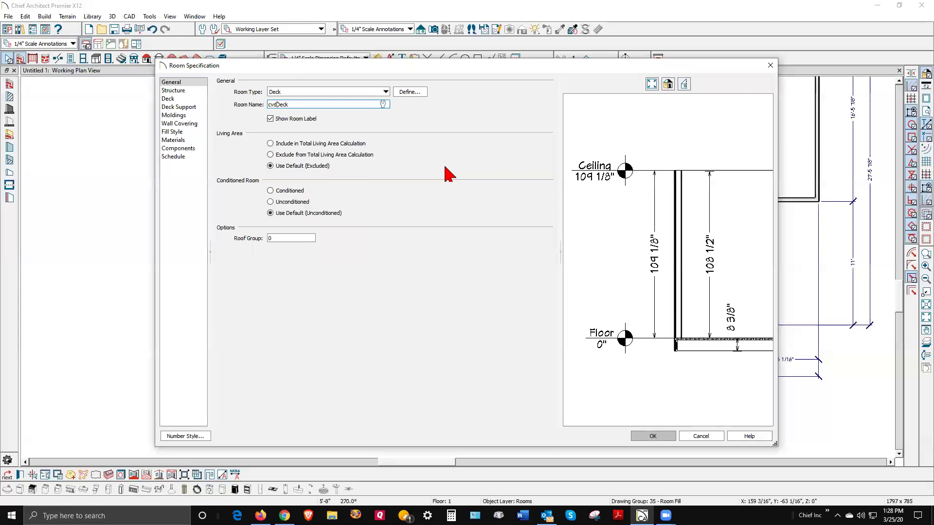
type("cvd.")
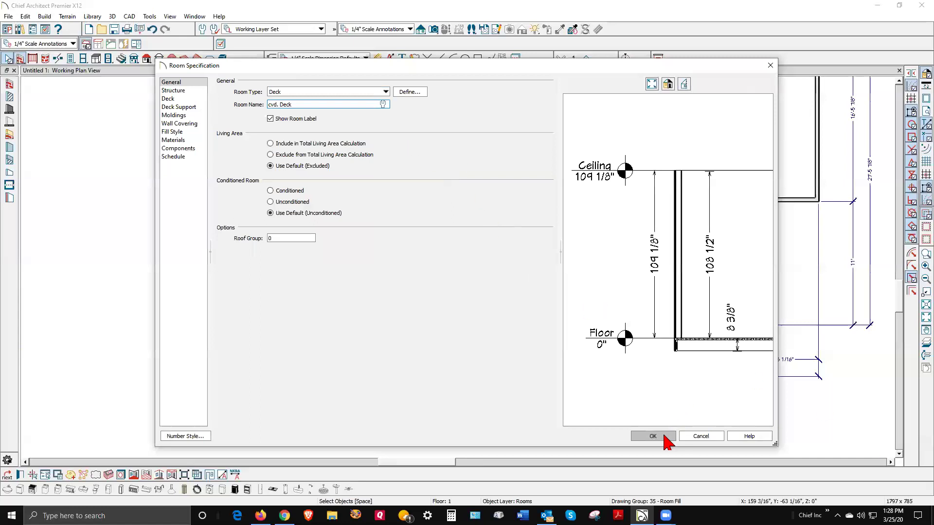
Step: Give the covered deck room a roof and a flat ceiling over it
left_click(171, 90)
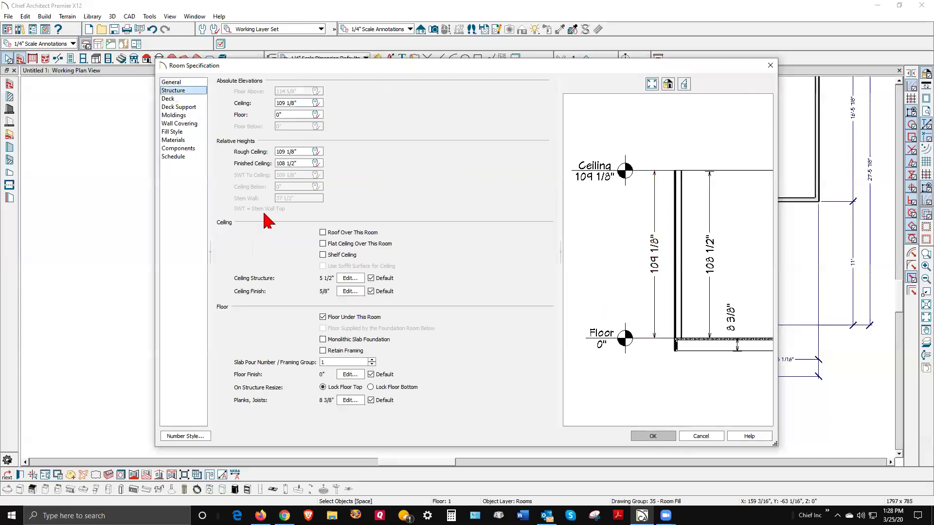
left_click(322, 243)
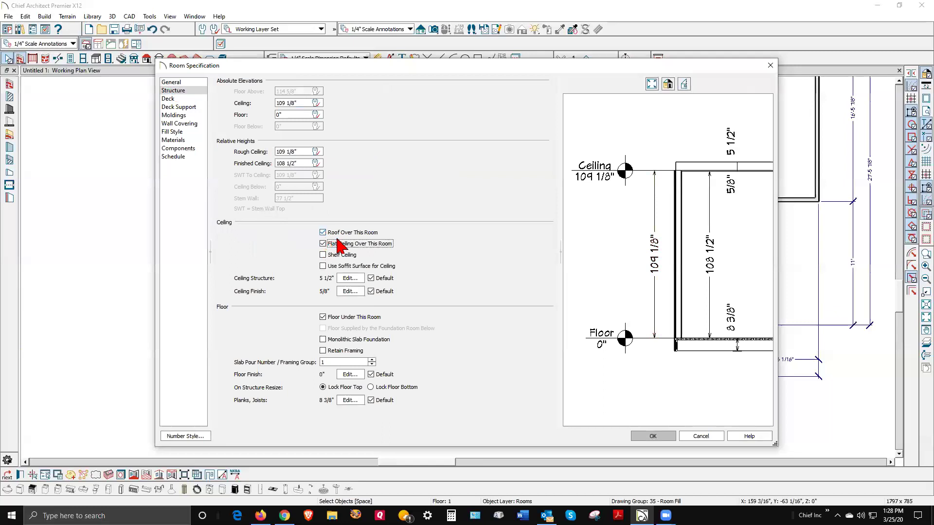
left_click(651, 437)
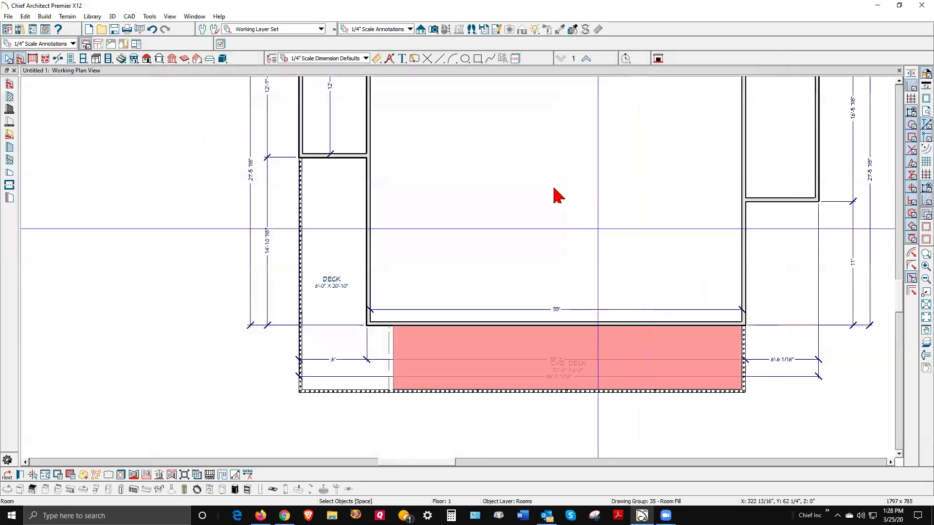
Step: Draw a vertical CAD line across the lower exterior wall and front railing, and center it on the wall
scroll(552, 194, "down", 1)
scroll(517, 354, "up", 1)
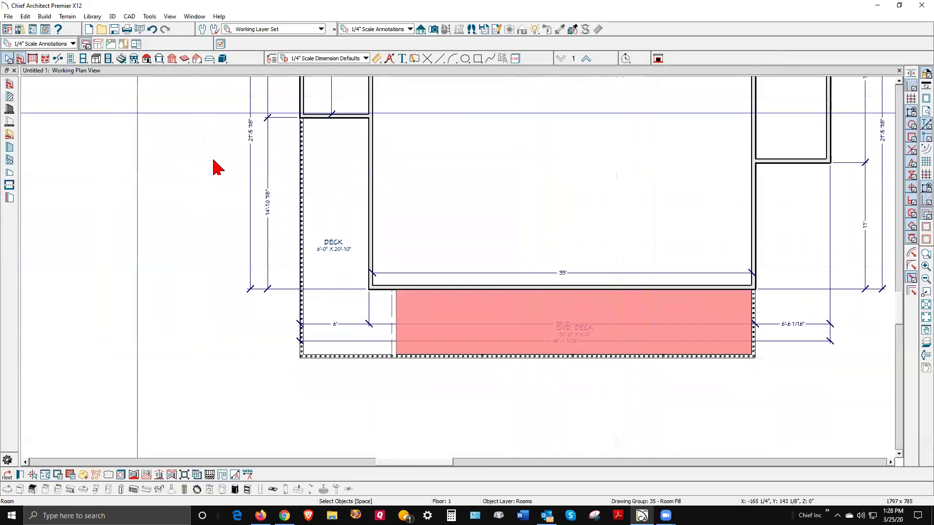
left_click(439, 59)
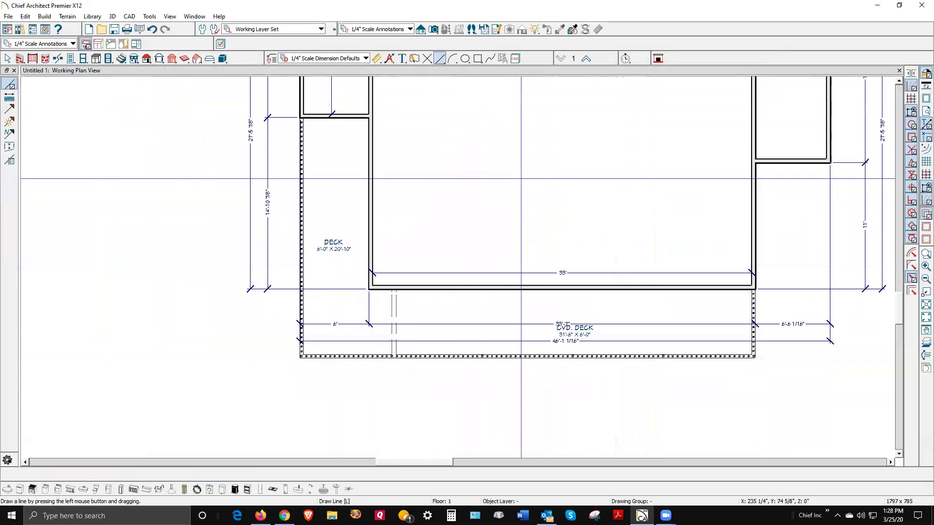
left_click_drag(578, 234, 583, 421)
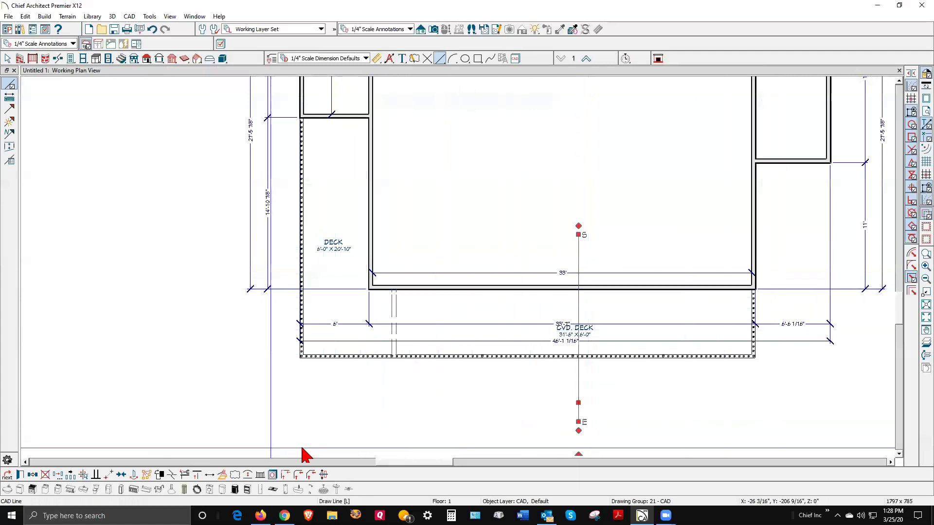
left_click(121, 475)
left_click(546, 289)
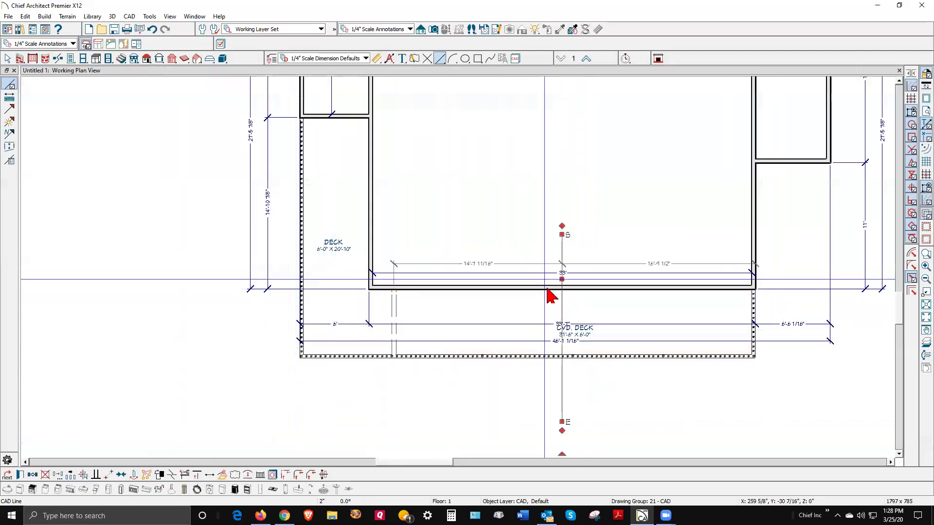
key("space")
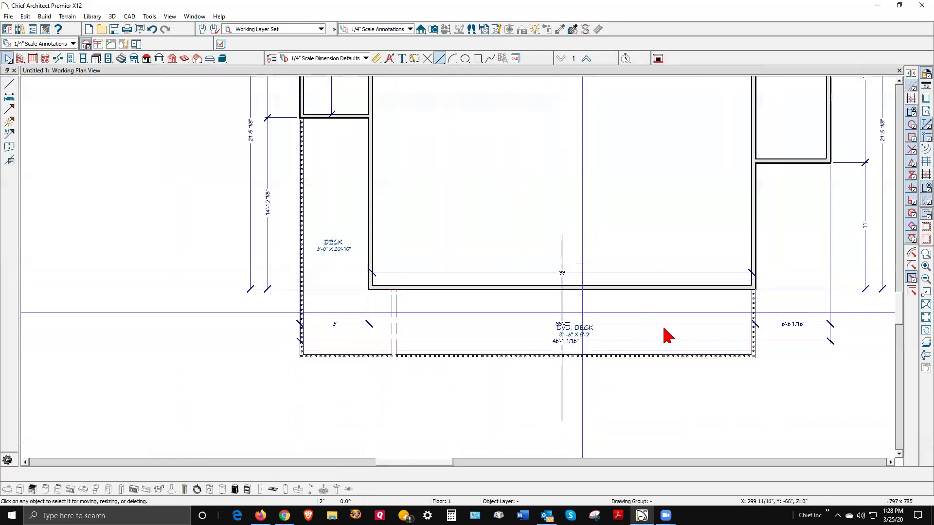
Step: Make one copy of the center line moved 7 feet in X to its right
right_click(562, 251)
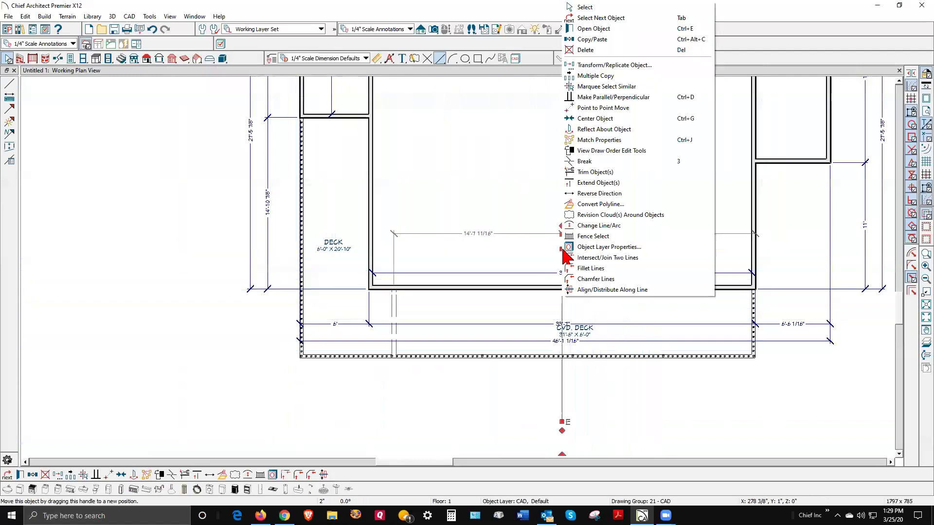
left_click(603, 65)
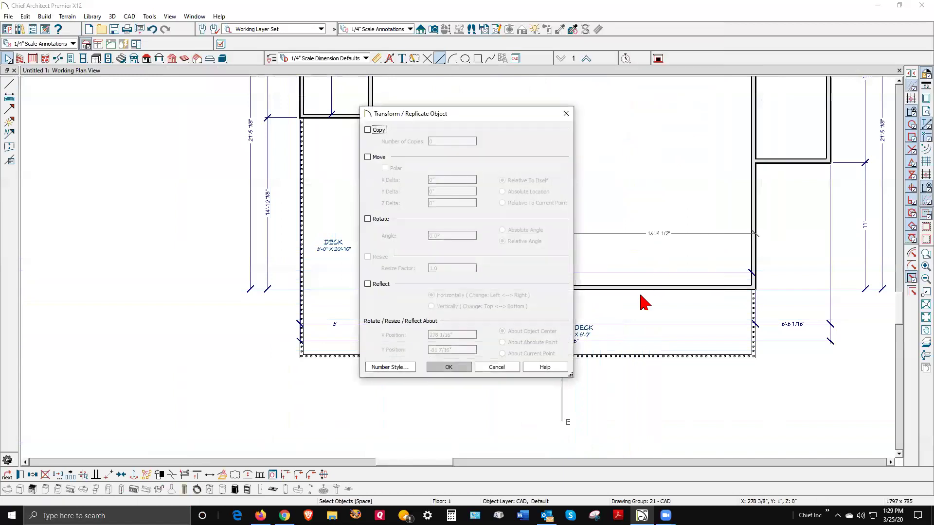
left_click(368, 130)
left_click(375, 157)
double_click(447, 180)
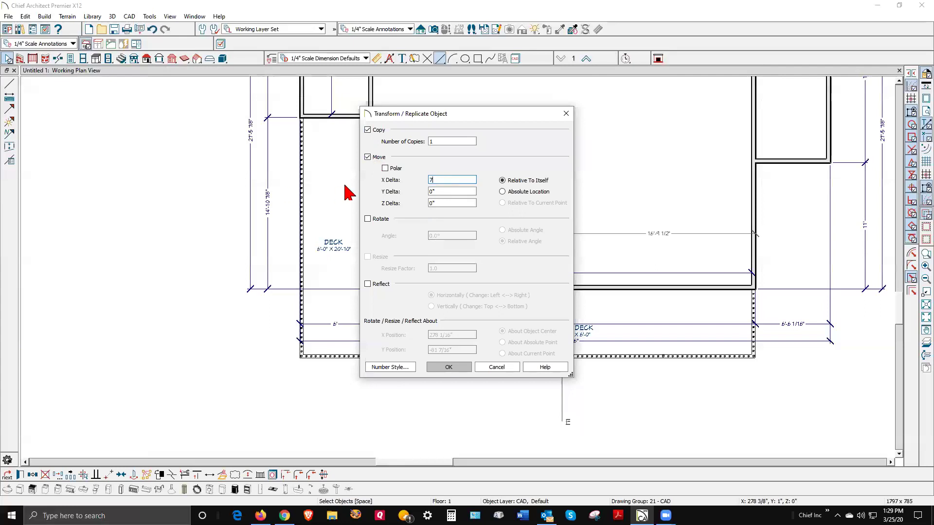
type("7")
key("Return")
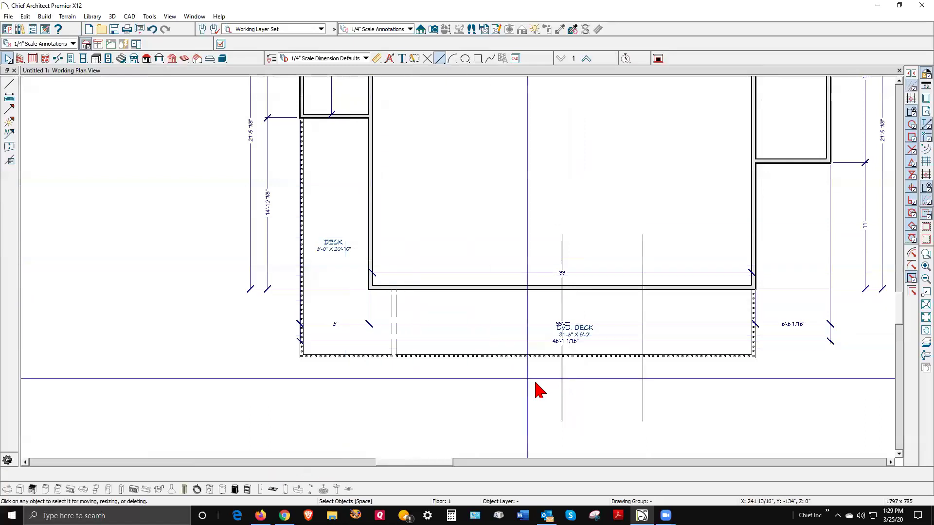
Step: Make one copy of the center line with an X delta of -7 feet
left_click(560, 395)
left_click(58, 475)
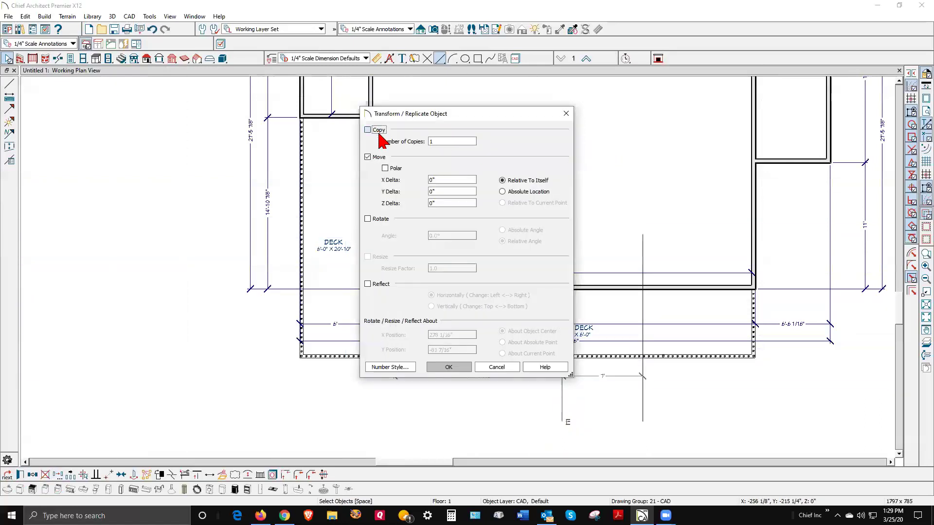
double_click(452, 178)
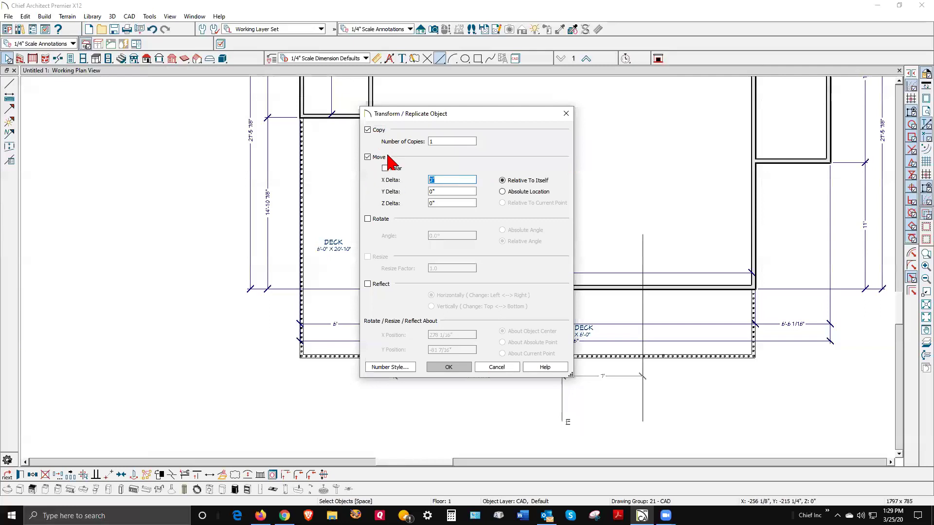
type("-7'")
left_click(448, 367)
key("Escape")
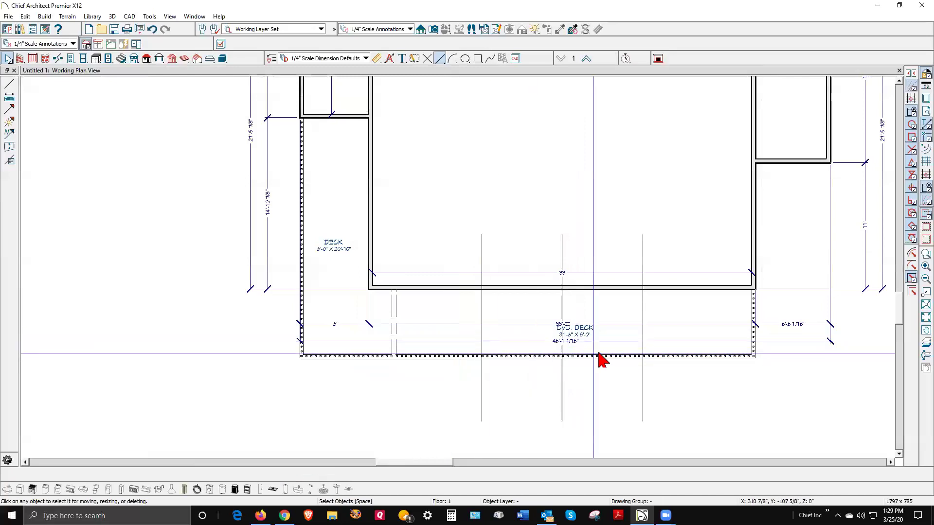
Step: Break the front railing where the left and right guide lines cross it
scroll(644, 362, "up", 1)
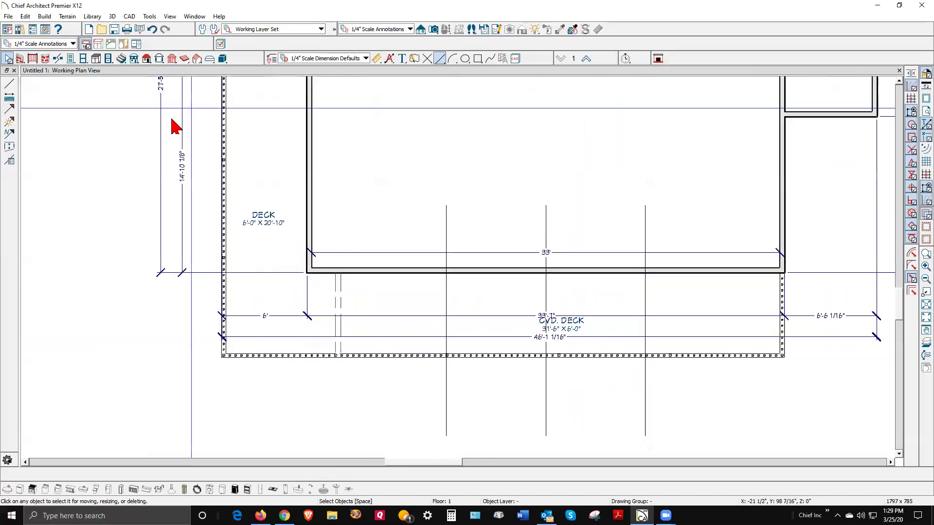
left_click(60, 57)
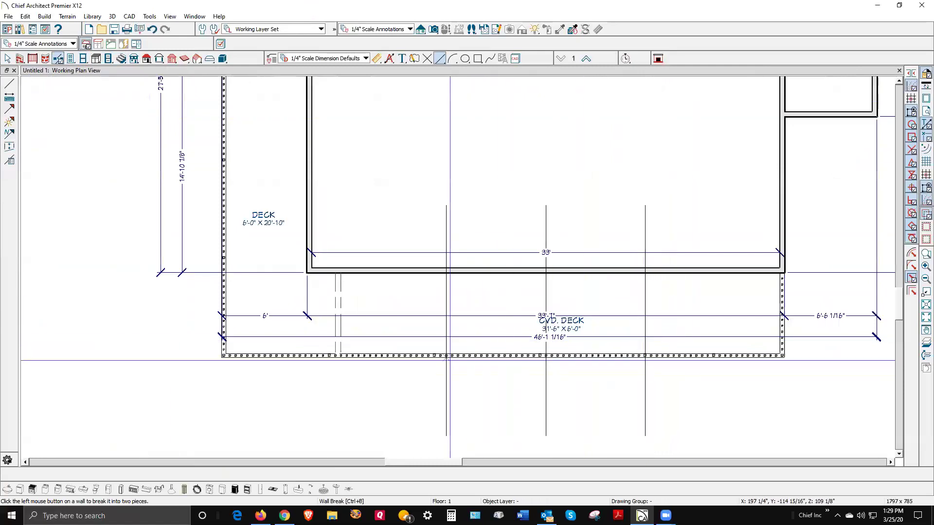
left_click(446, 355)
key("space")
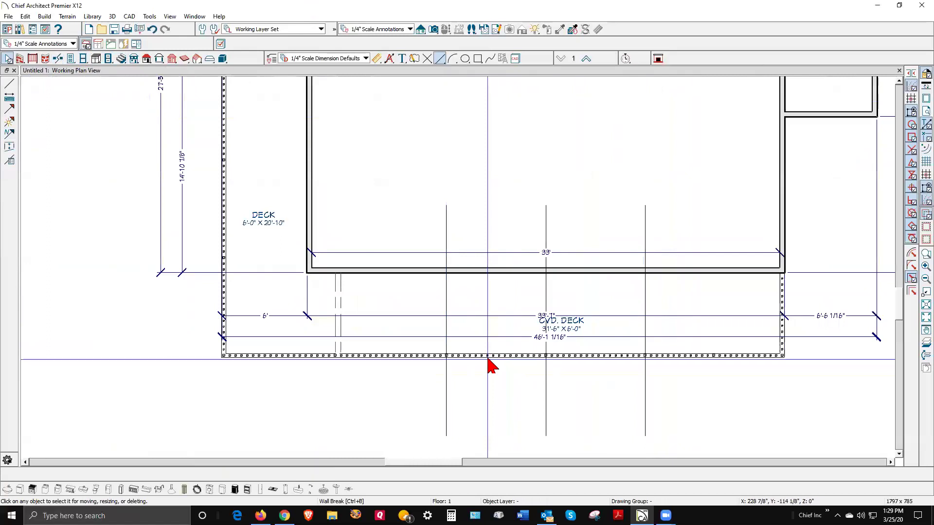
Step: Set the roof option of the front railing section between the outer guide lines to Full Gable Wall
left_click(517, 370)
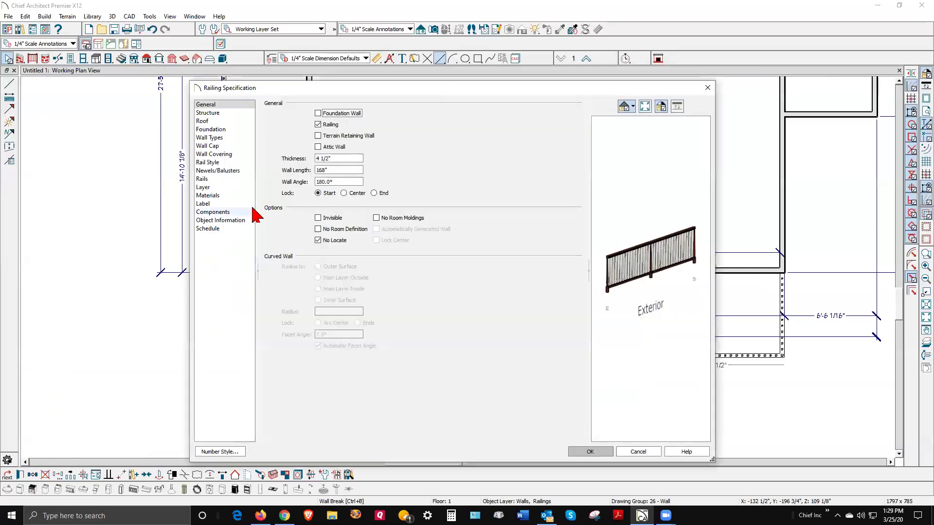
left_click(207, 121)
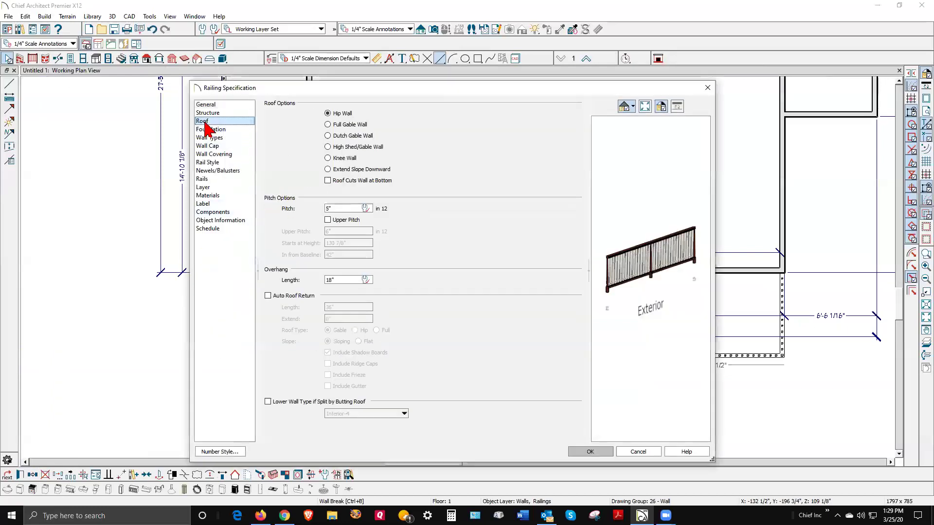
left_click(333, 128)
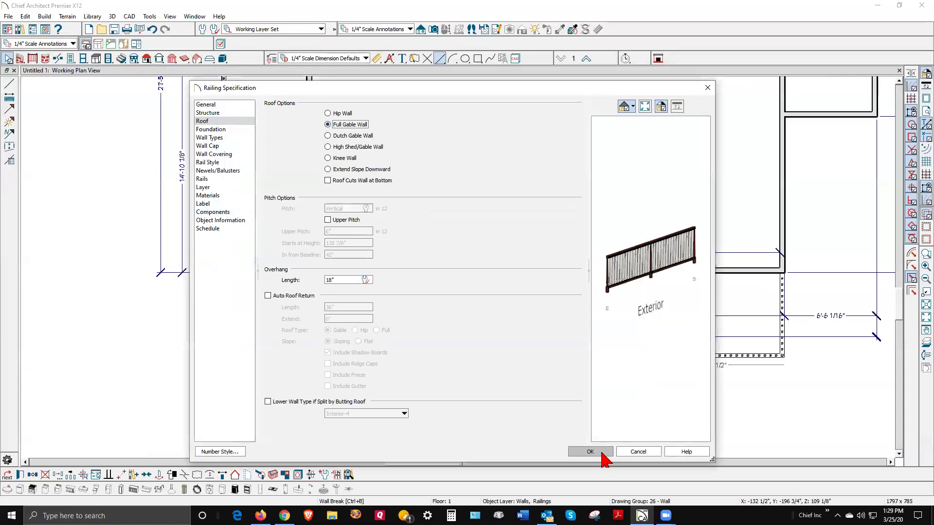
left_click(589, 451)
left_click(634, 395)
Step: Break the front railing at the room divider and check the section between the divider and the left guide line
scroll(683, 389, "down", 2)
scroll(564, 381, "up", 3)
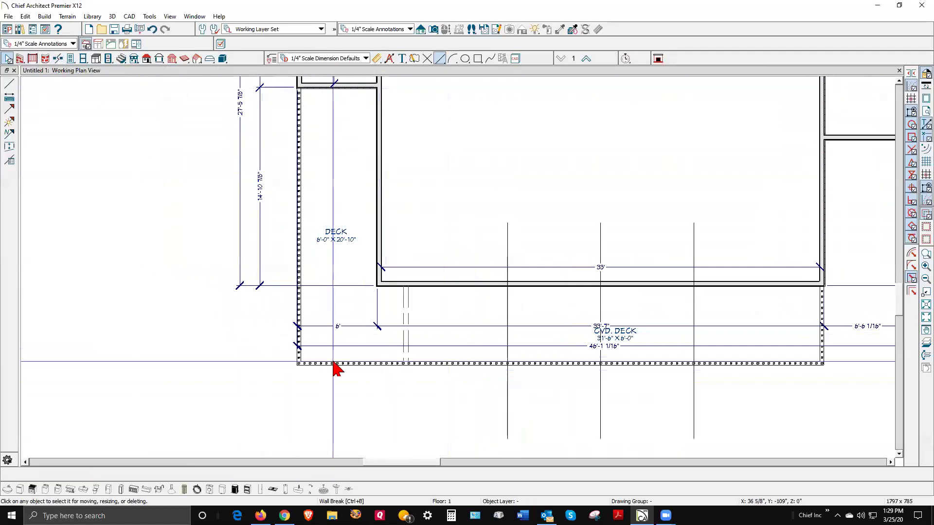
left_click(58, 60)
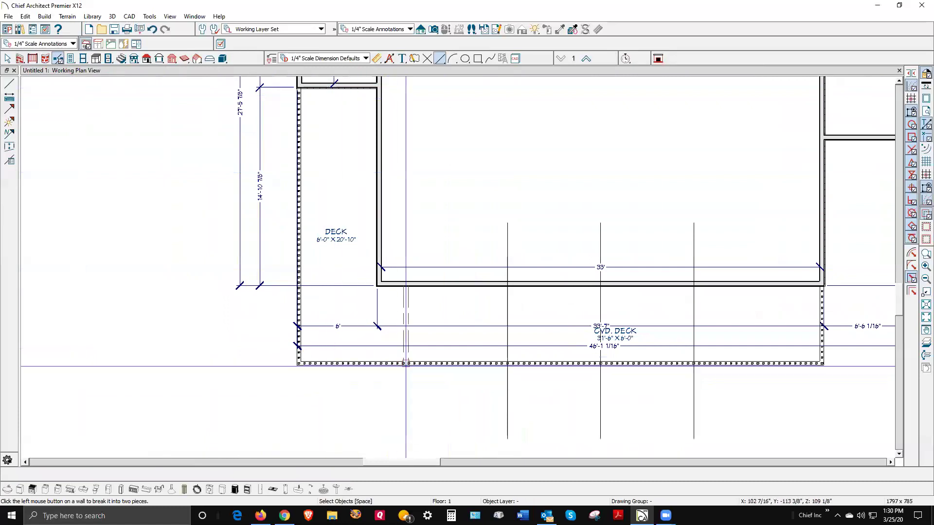
key("space")
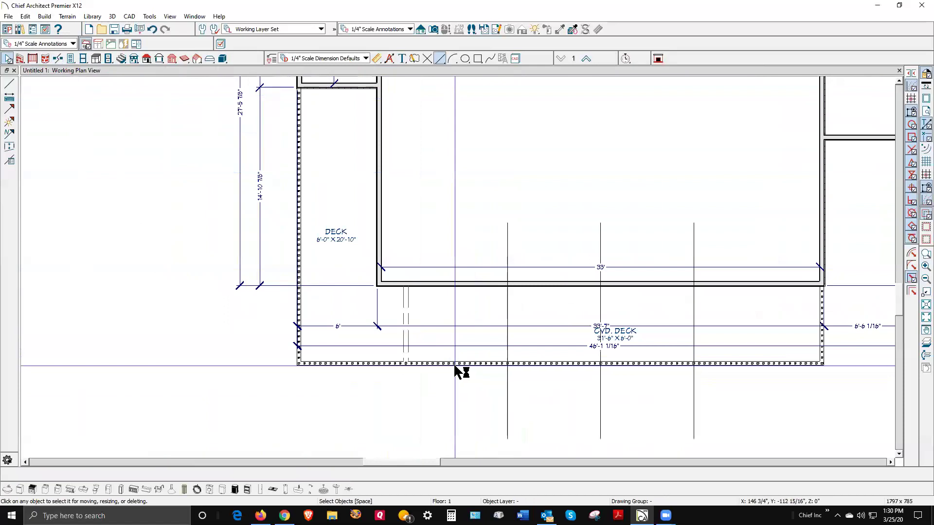
left_click(454, 366)
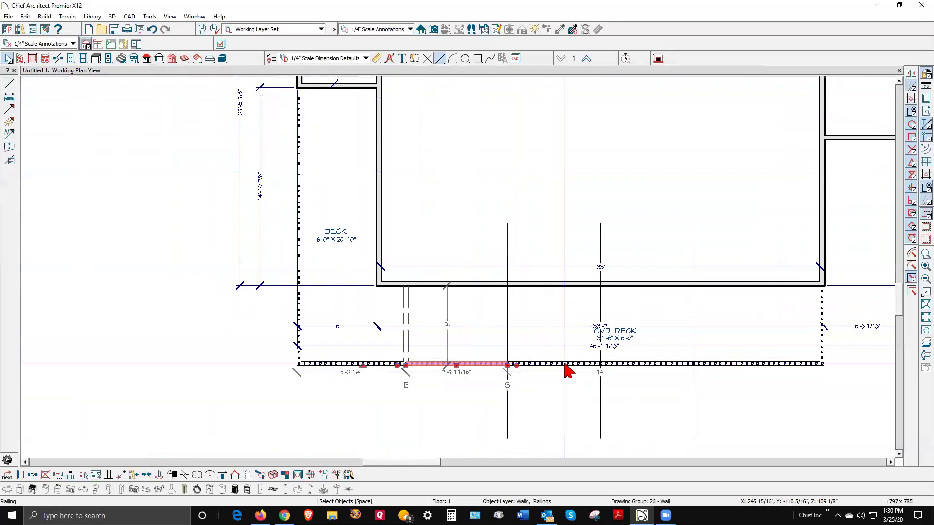
key("ctrl+b")
key("Escape")
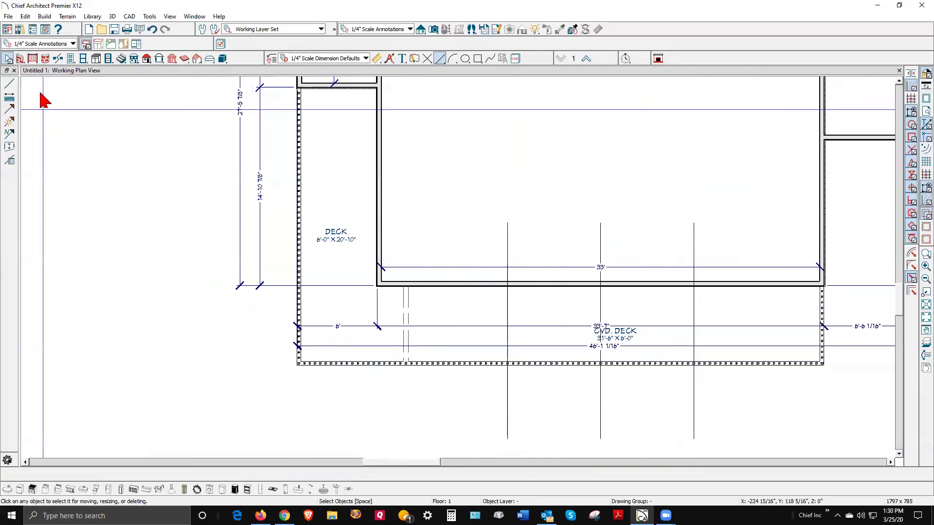
Step: Break the front railing at the right guide line and set the newel width of the two covered-deck sections flanking the gable section to 7"
left_click(57, 59)
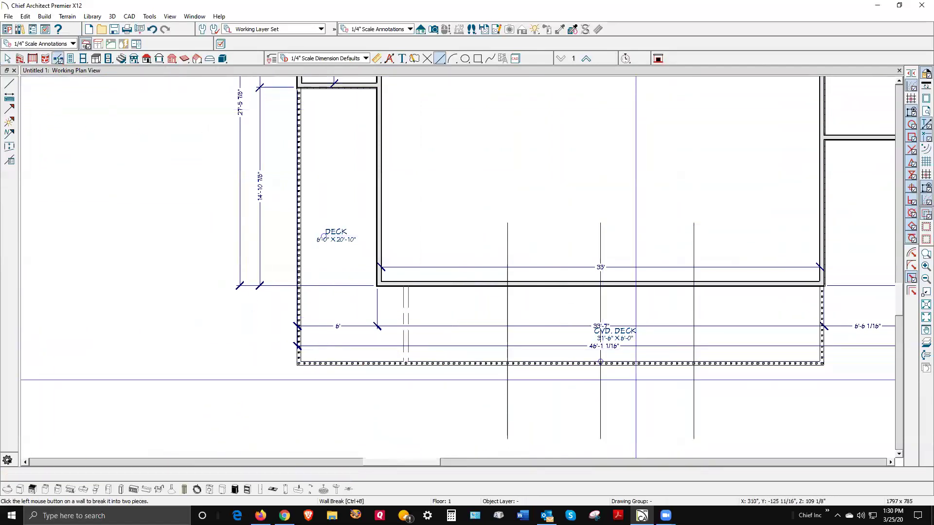
left_click(692, 364)
left_click(723, 375)
left_click(471, 365, "shift")
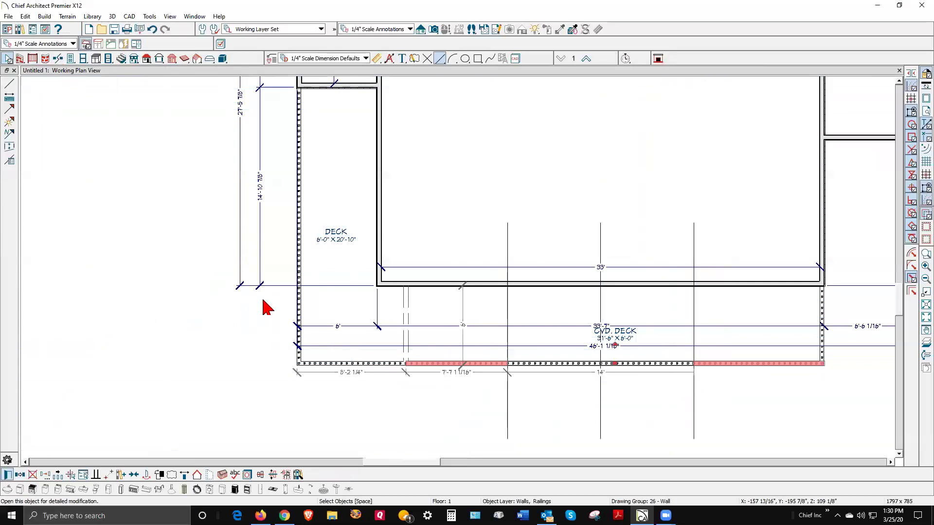
key("ctrl+e")
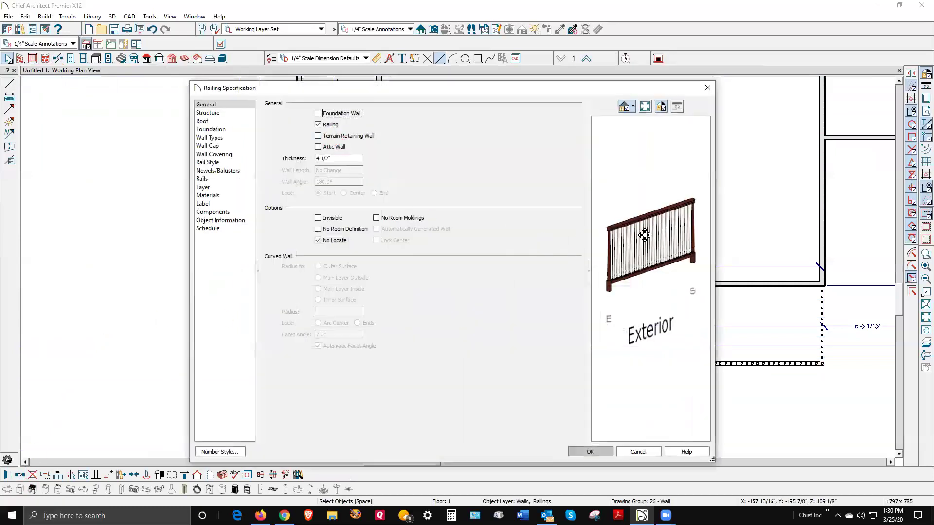
left_click_drag(622, 244, 652, 231)
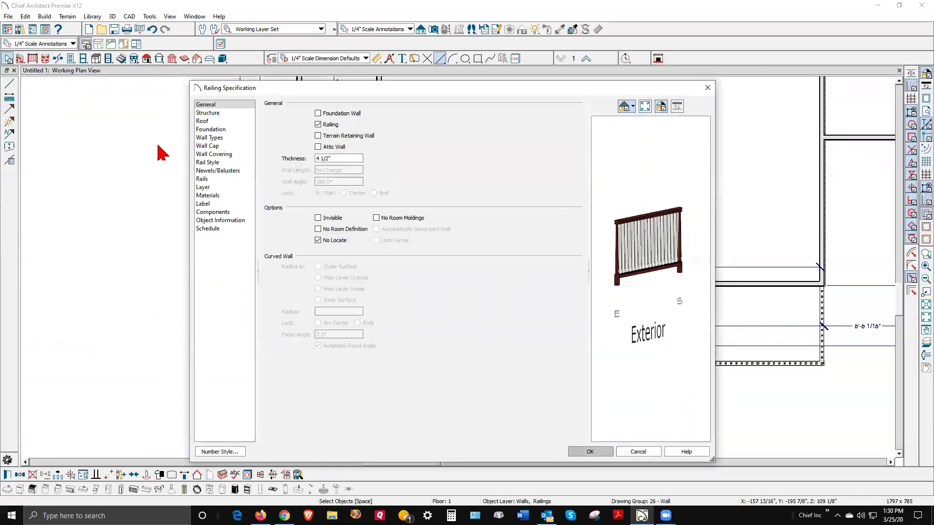
left_click(223, 176)
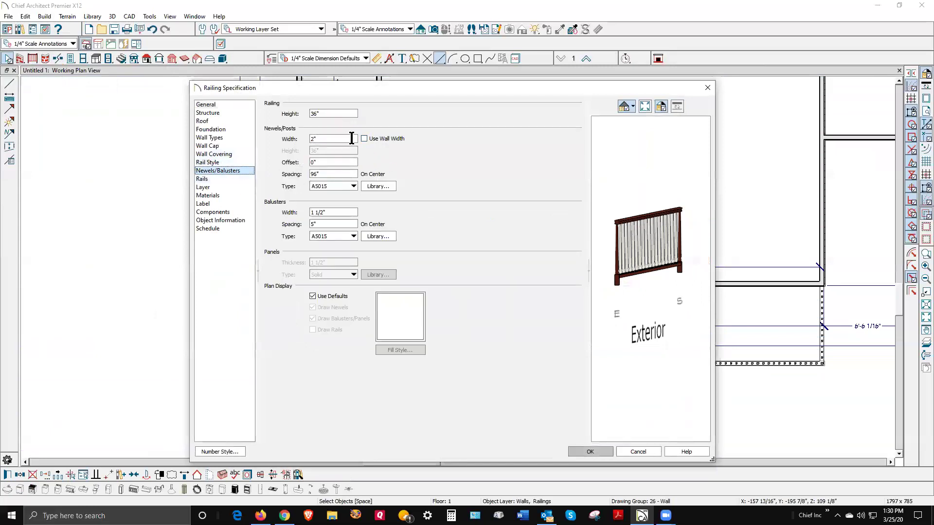
left_click(352, 138)
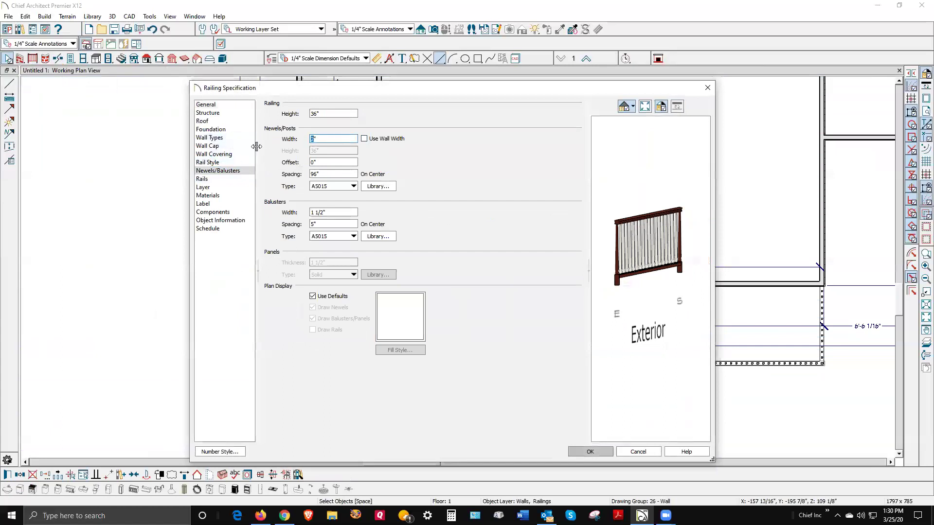
type("7")
Step: Set both the baluster type and the newel type of the two flanking railing sections to Square
left_click(354, 237)
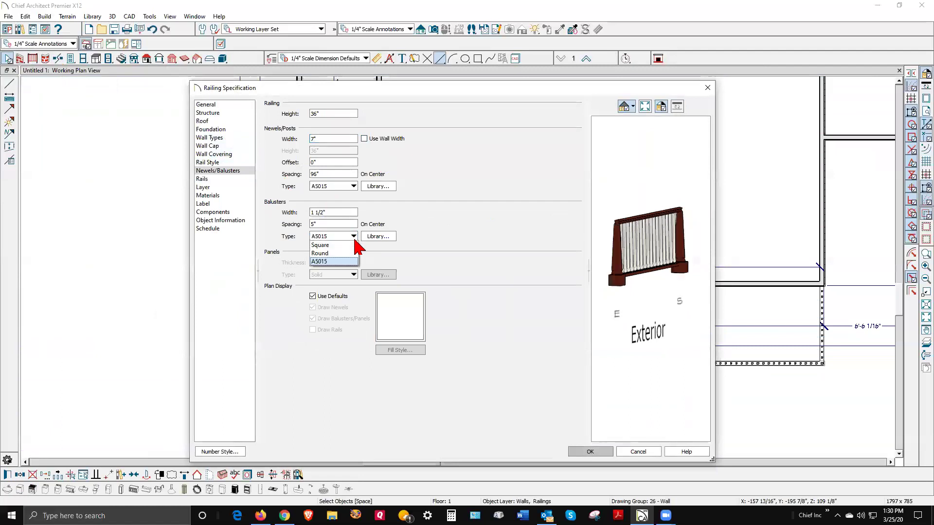
left_click(331, 253)
left_click(353, 237)
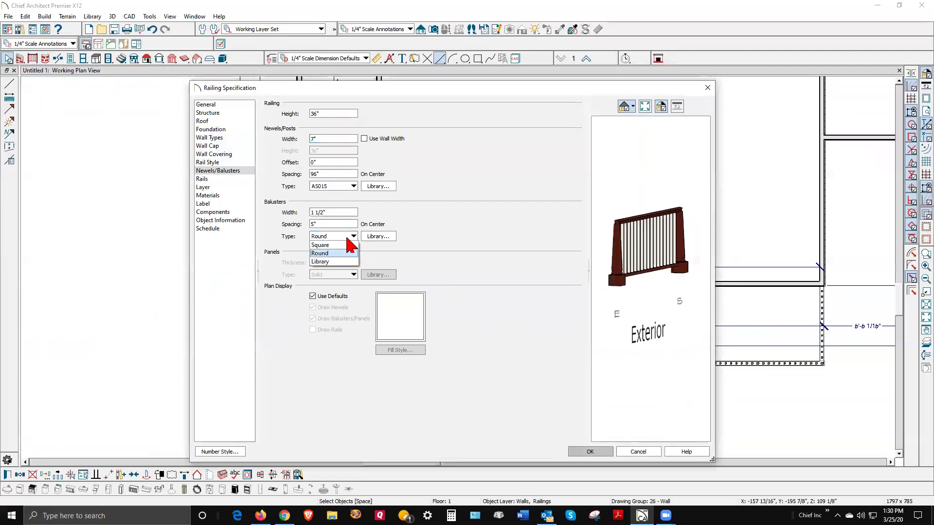
left_click(349, 245)
left_click(354, 186)
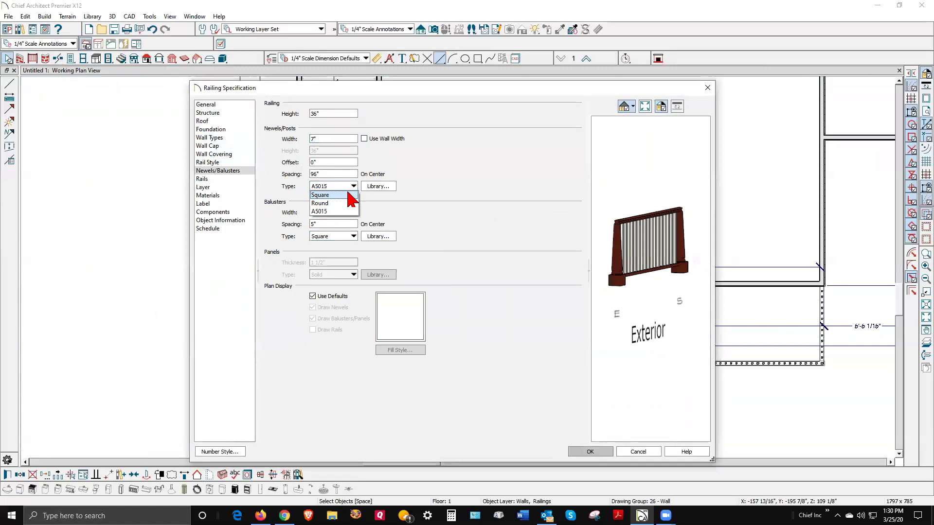
left_click(348, 195)
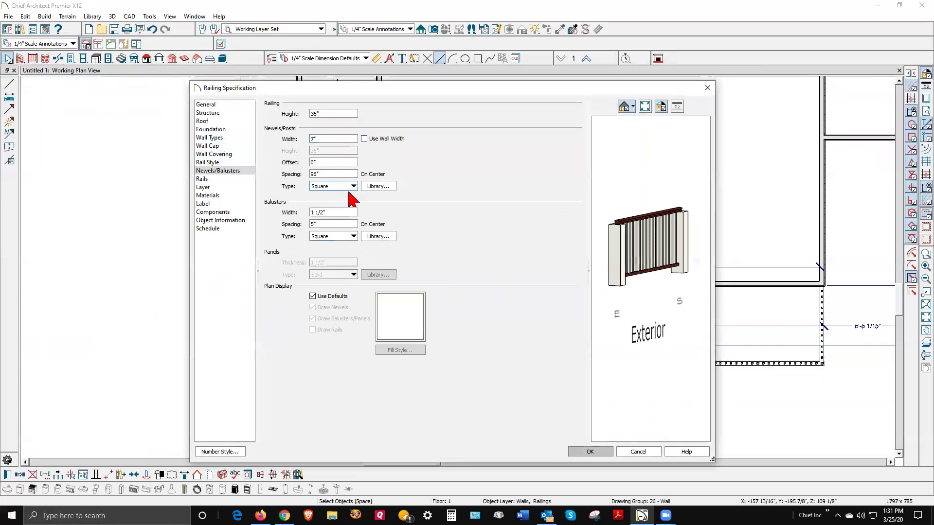
Step: Assign the CP-05 newel from the Capped group of Balusters, Newels, & Posts in the core Architectural Millwork library
left_click(384, 190)
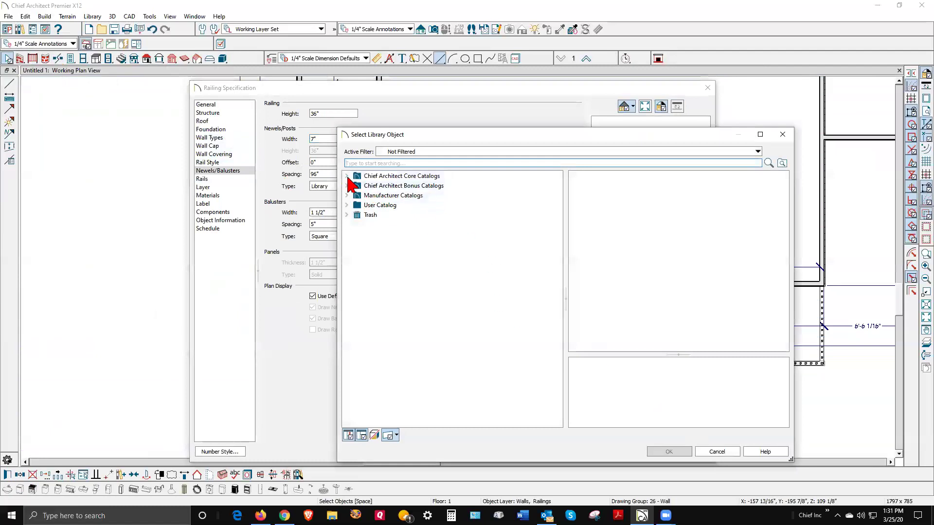
left_click(347, 176)
left_click(356, 185)
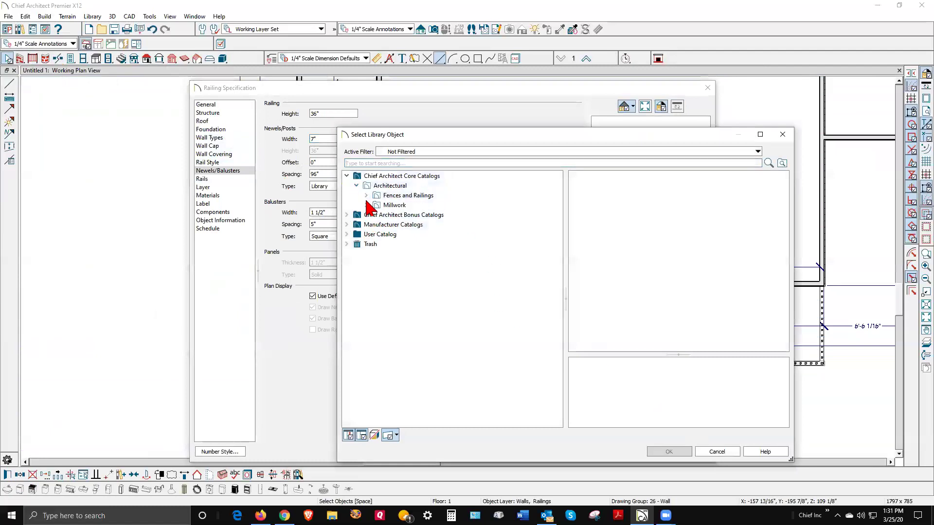
left_click(366, 205)
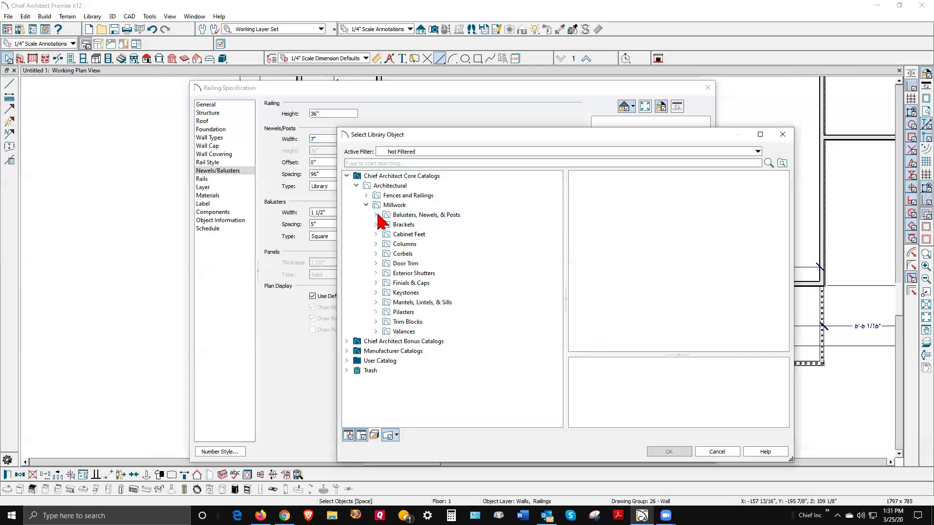
left_click(376, 215)
left_click(388, 217)
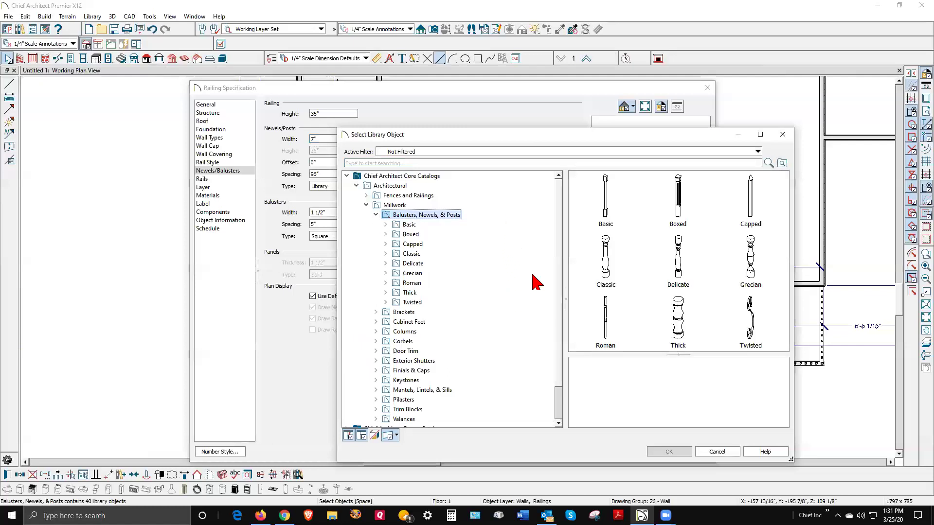
double_click(759, 203)
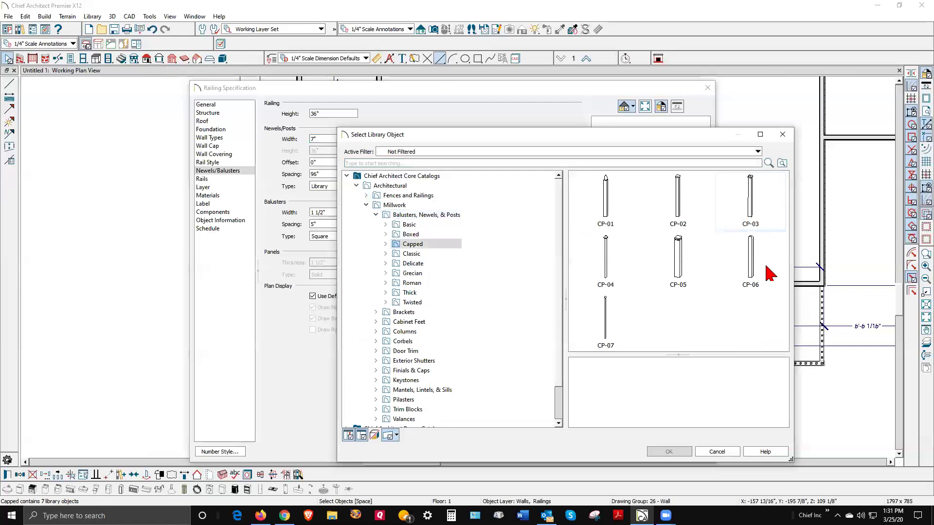
left_click(686, 262)
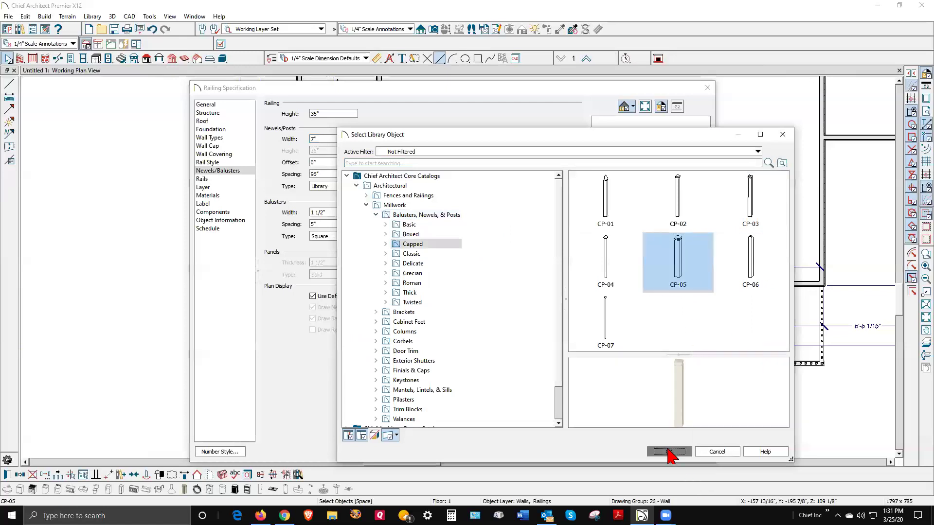
left_click(667, 451)
Step: Set the newel style of the two flanking sections to Post to Beam and inspect the railing preview from several angles
left_click(228, 164)
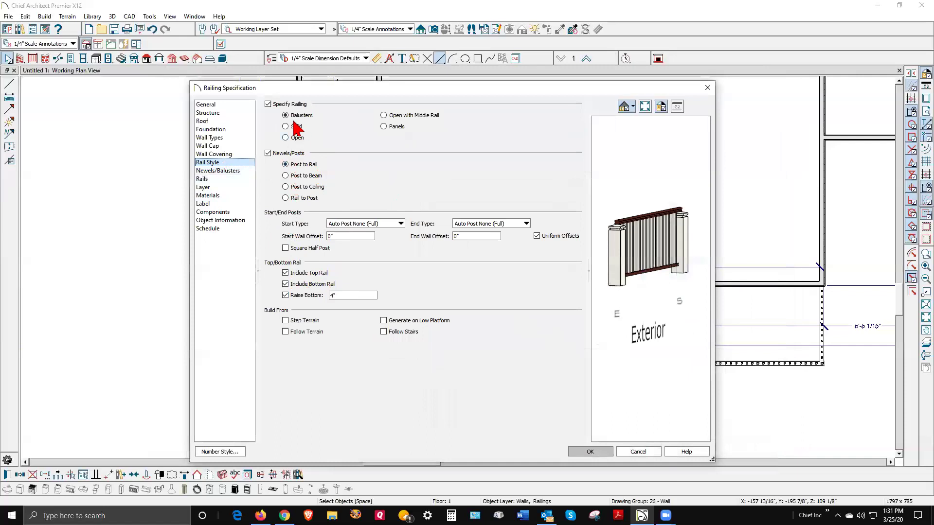
left_click(286, 176)
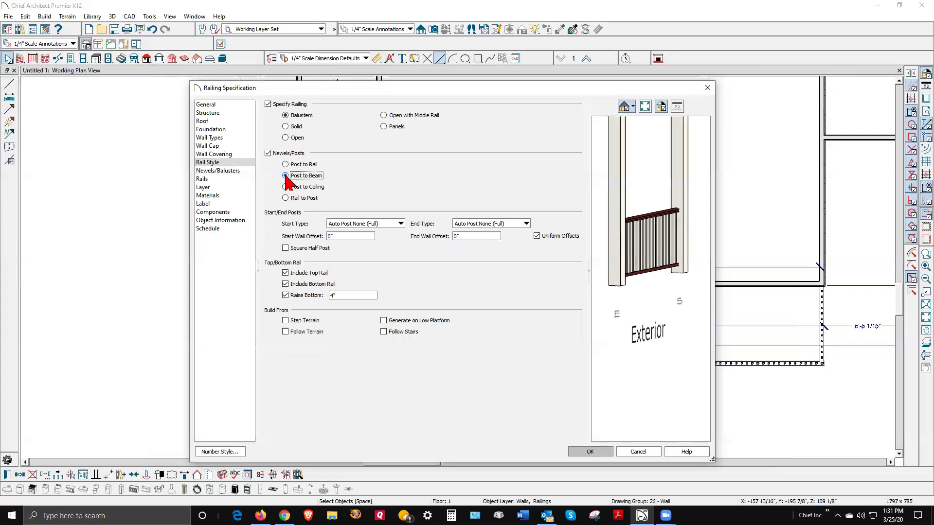
left_click_drag(664, 214, 657, 238)
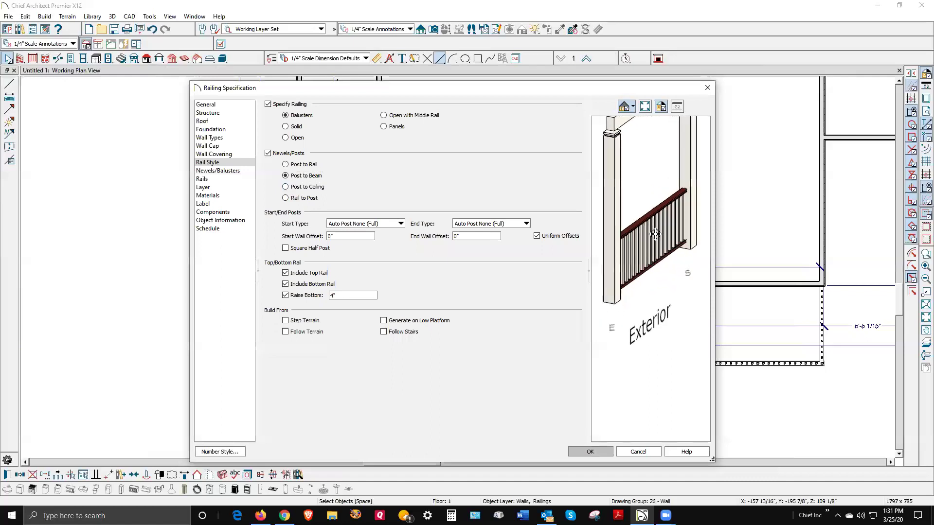
left_click_drag(648, 277, 646, 237)
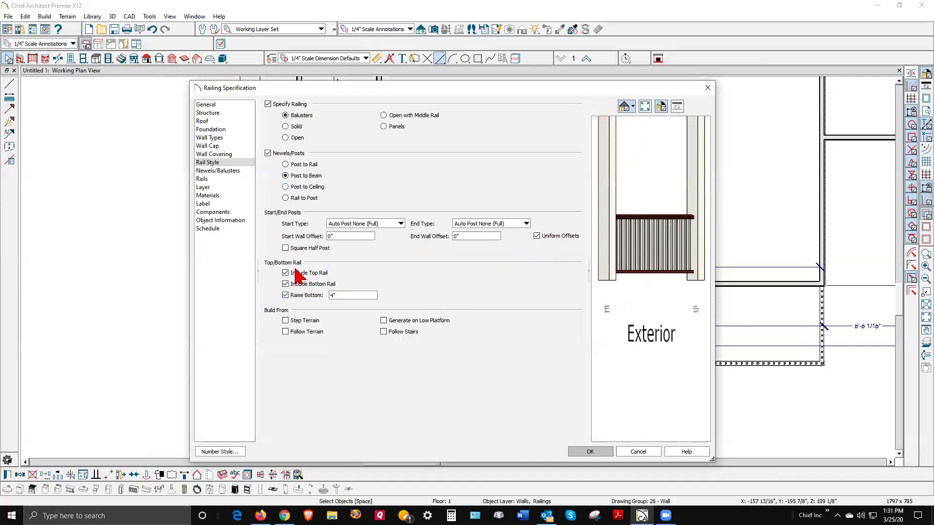
Step: Set the end post type to None and the start post type to Half Post, review the newel settings and apply them
left_click(525, 225)
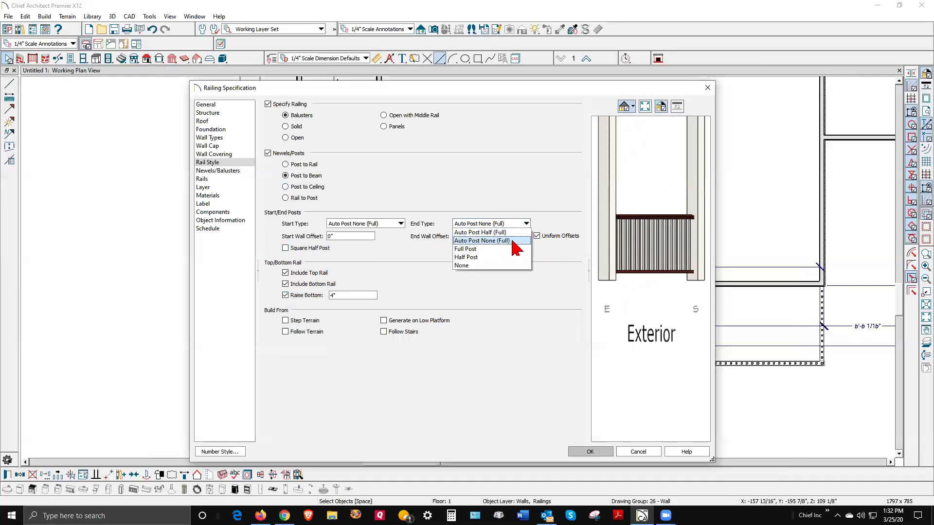
left_click(502, 265)
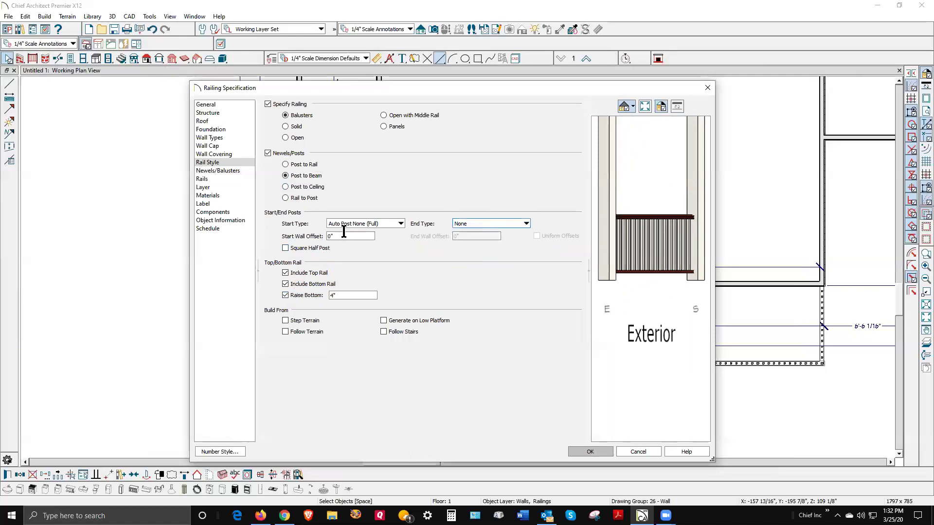
left_click(400, 224)
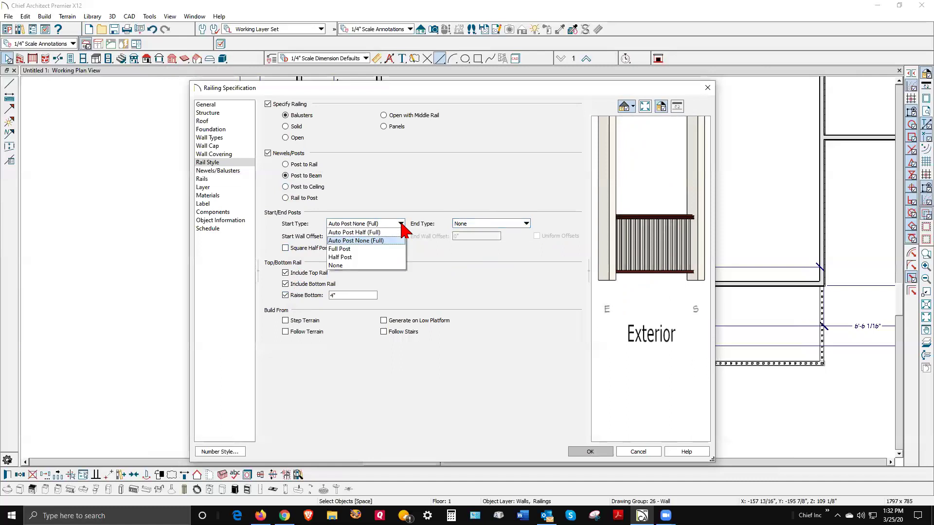
left_click(381, 258)
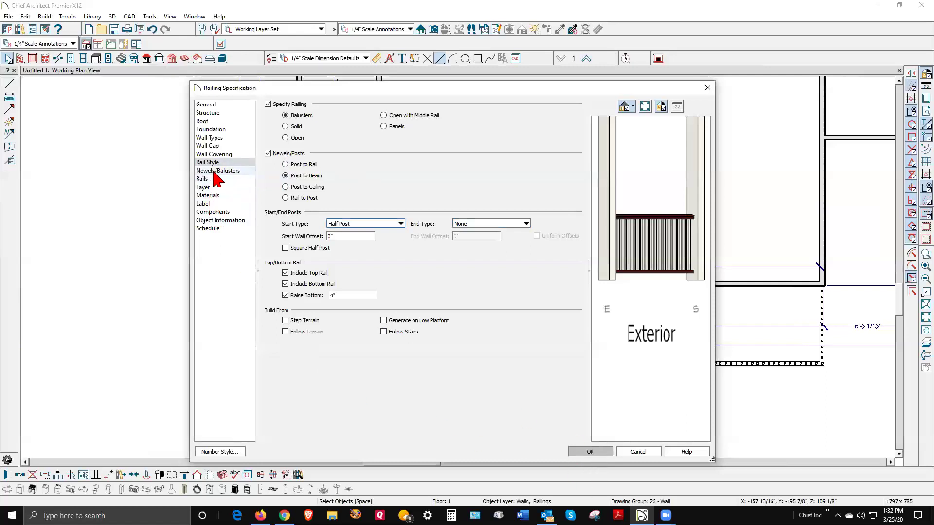
left_click(240, 170)
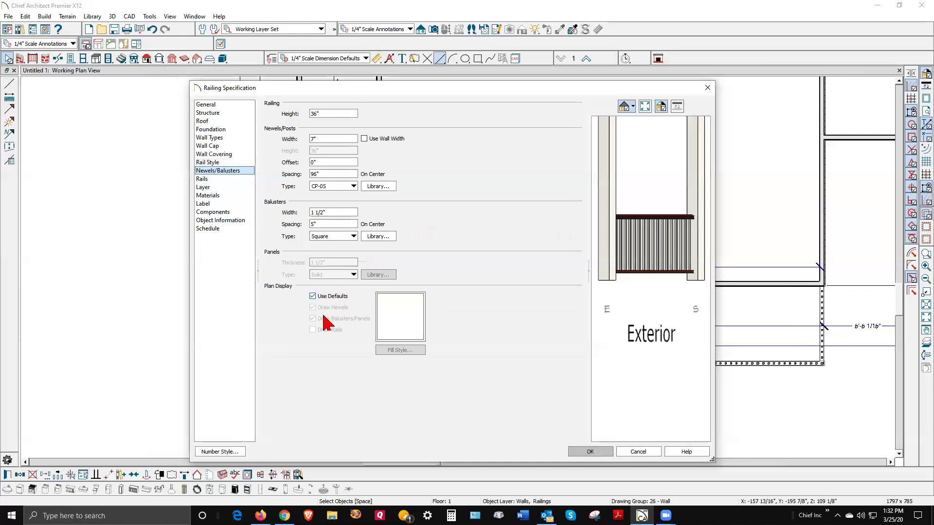
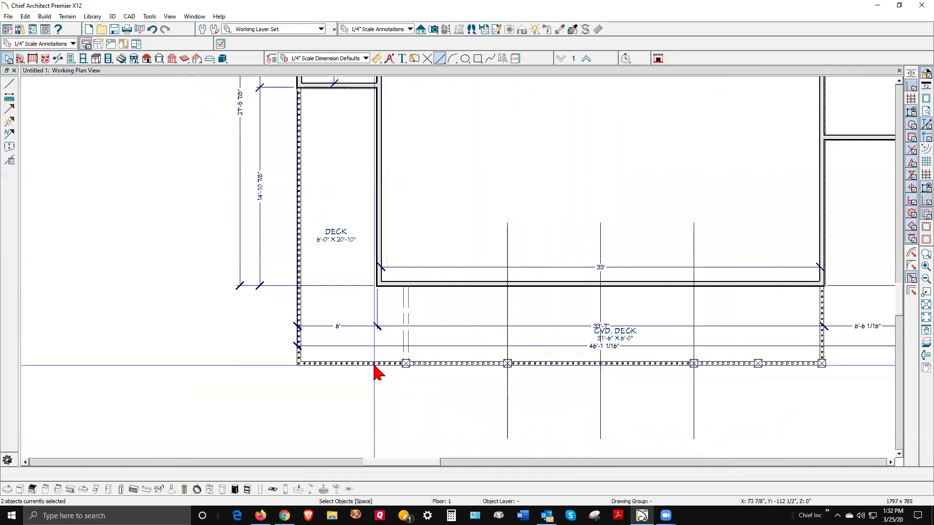
Step: Set the newel and baluster types of the open deck's front and side railings to Square
left_click(350, 368)
key("Escape")
left_click(298, 262)
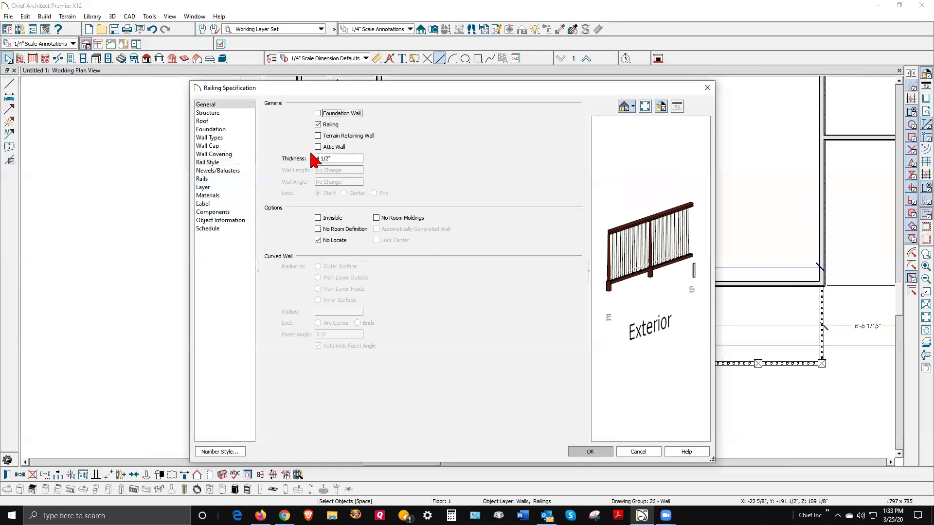
left_click(214, 171)
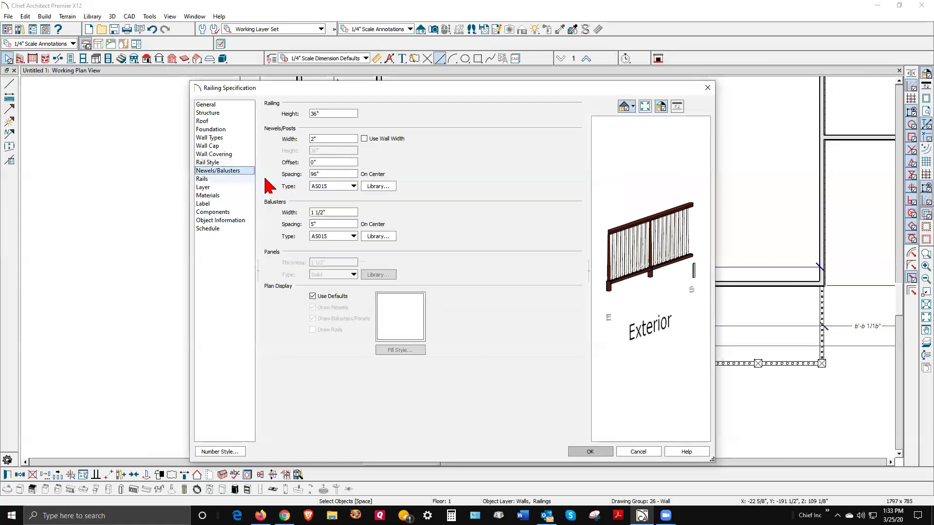
left_click(353, 187)
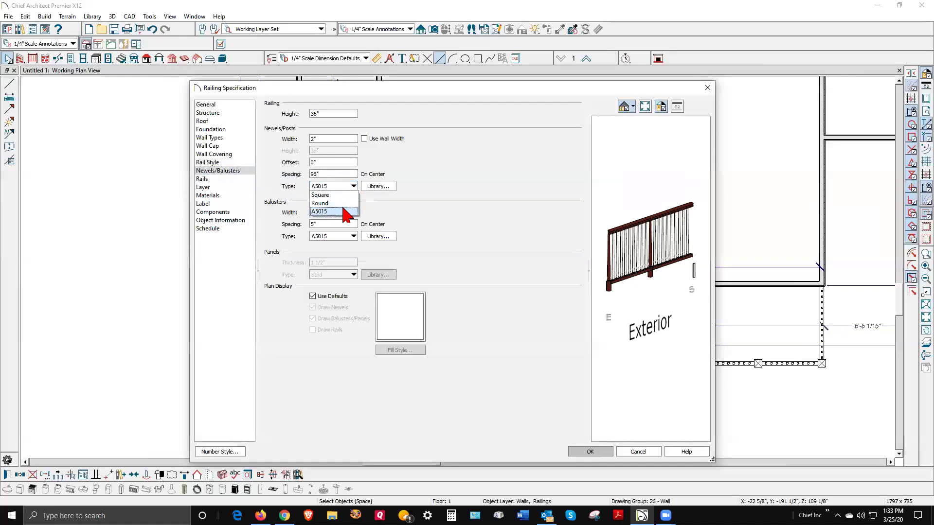
left_click(342, 195)
left_click(353, 236)
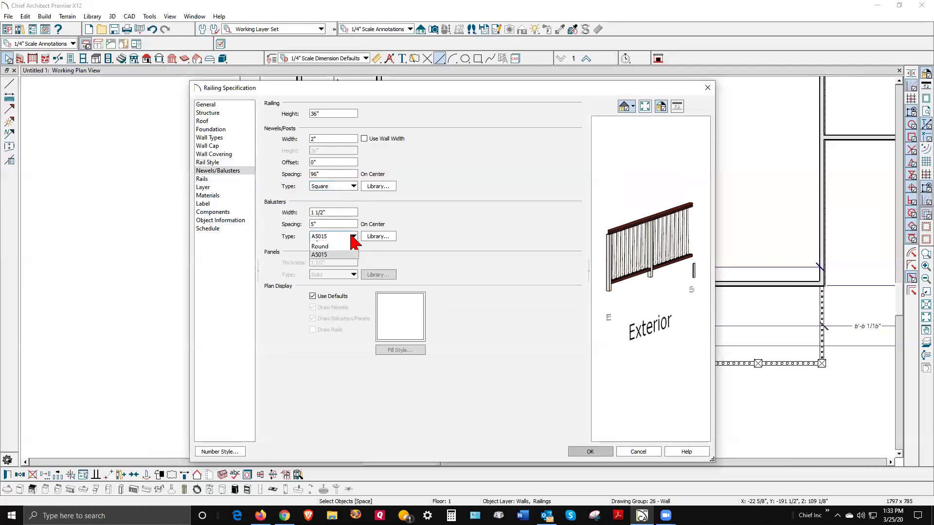
left_click(347, 253)
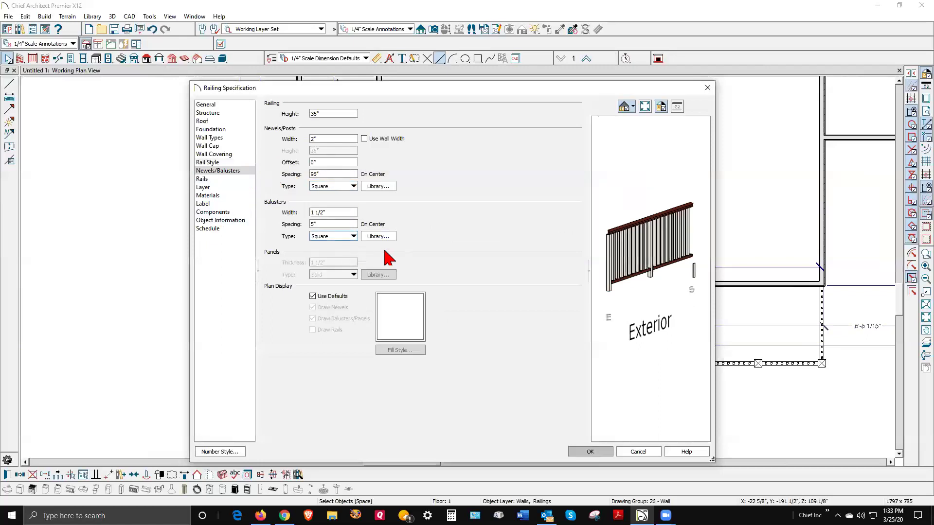
Step: Assign the CP-05 newel from the Capped group of the core Architectural Millwork library to the open deck's railings and inspect the preview
left_click(389, 187)
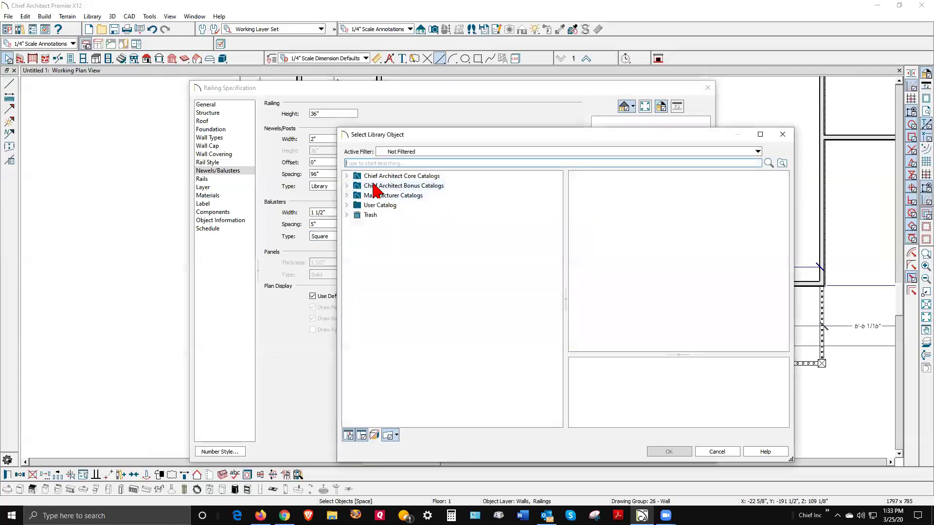
left_click(347, 175)
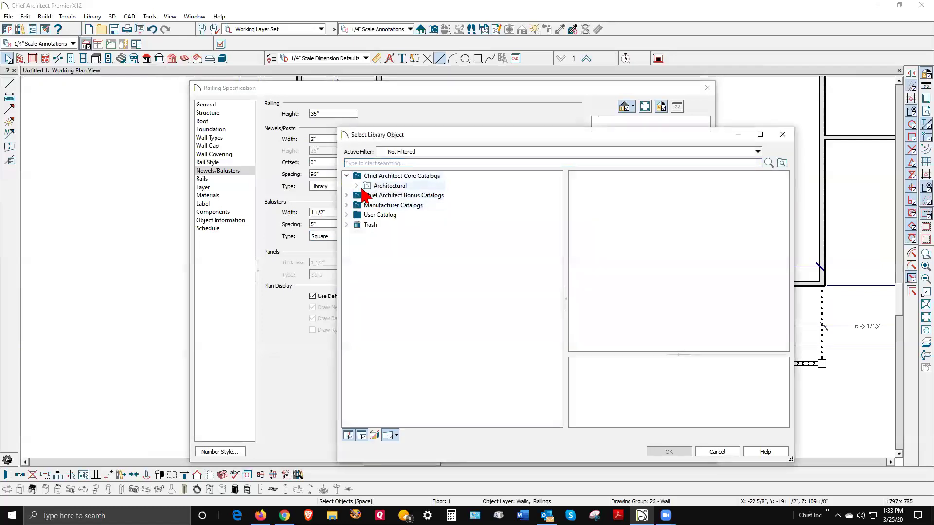
left_click(357, 185)
left_click(366, 205)
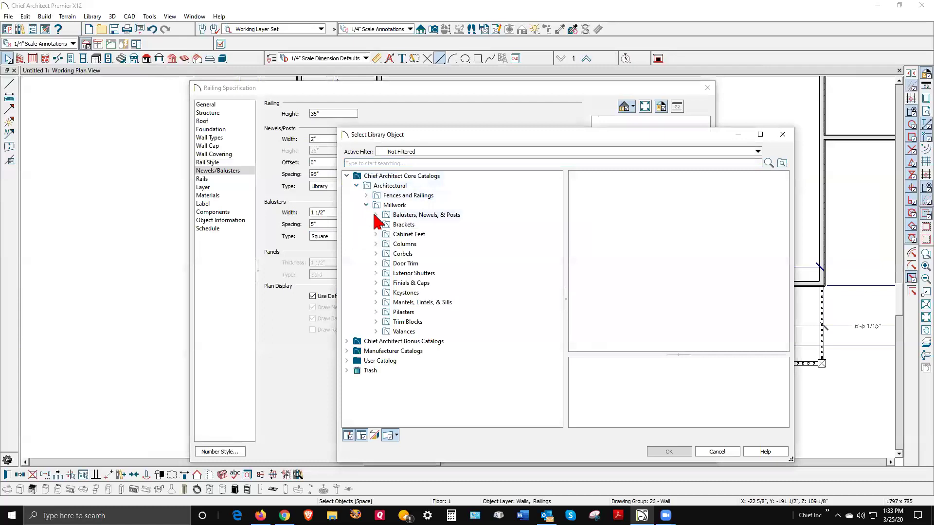
left_click(375, 214)
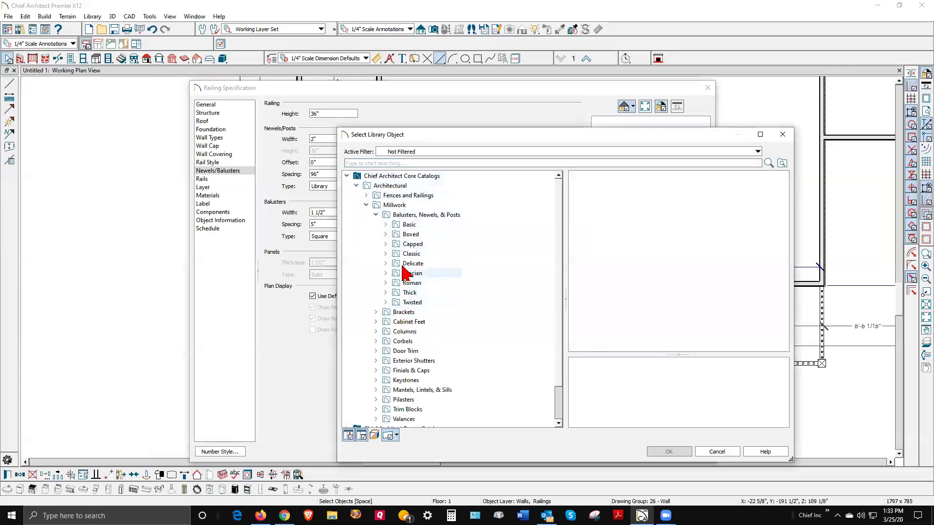
left_click(413, 245)
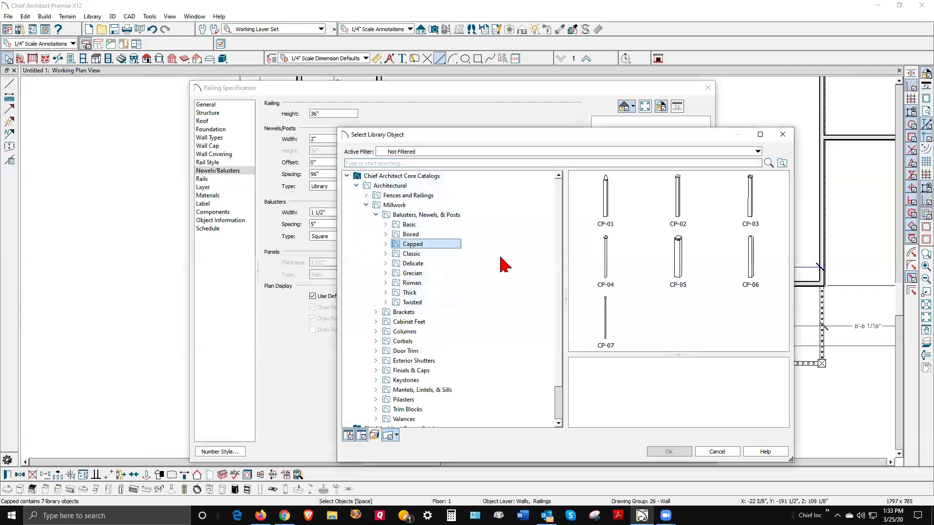
left_click(666, 281)
left_click(667, 452)
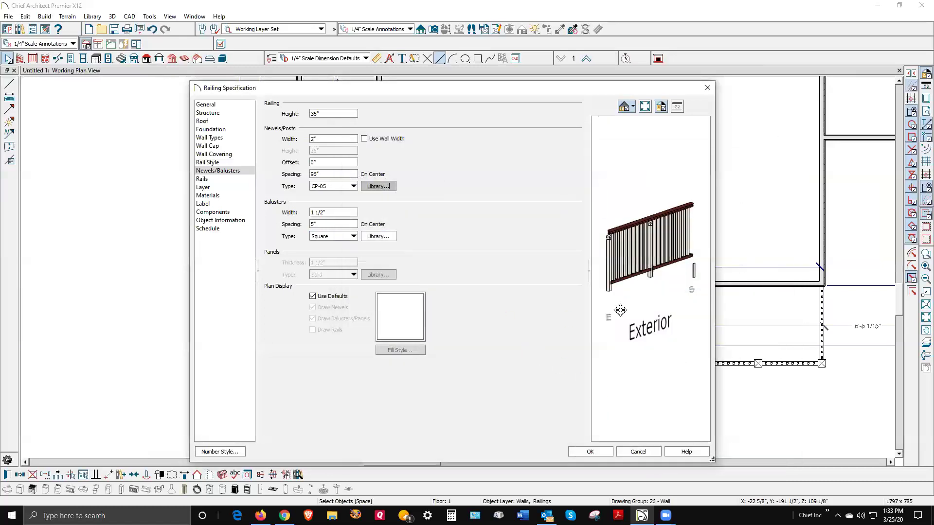
left_click_drag(618, 240, 606, 223)
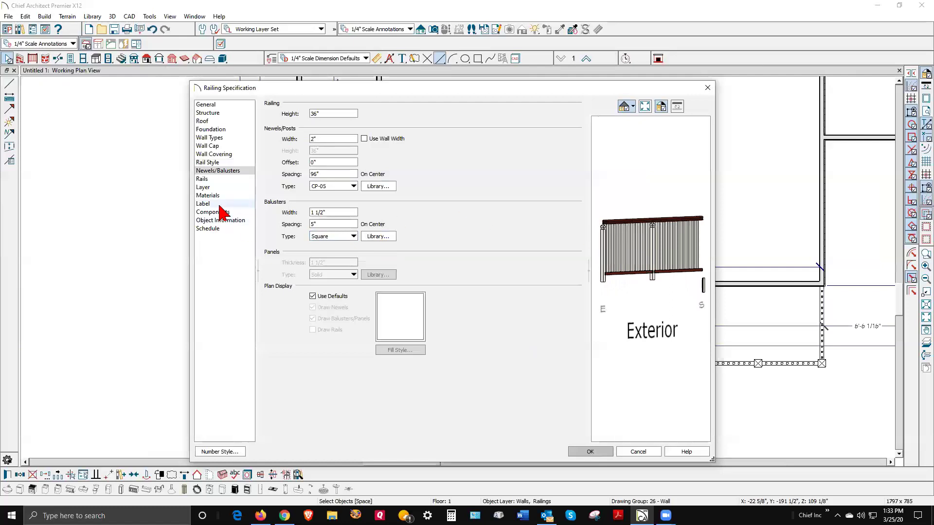
Step: Set the newel style of the open deck's railings to Rail to Post and the newel width to 7"
left_click(219, 162)
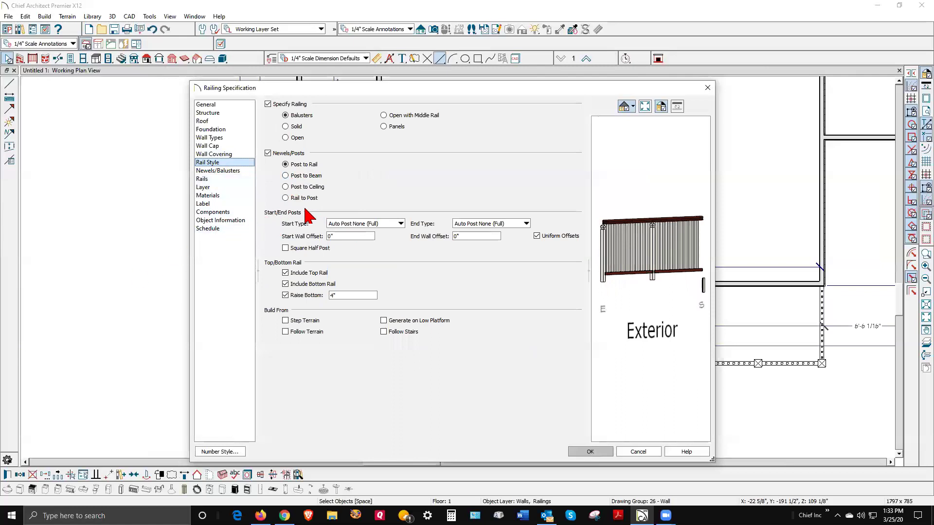
left_click(286, 198)
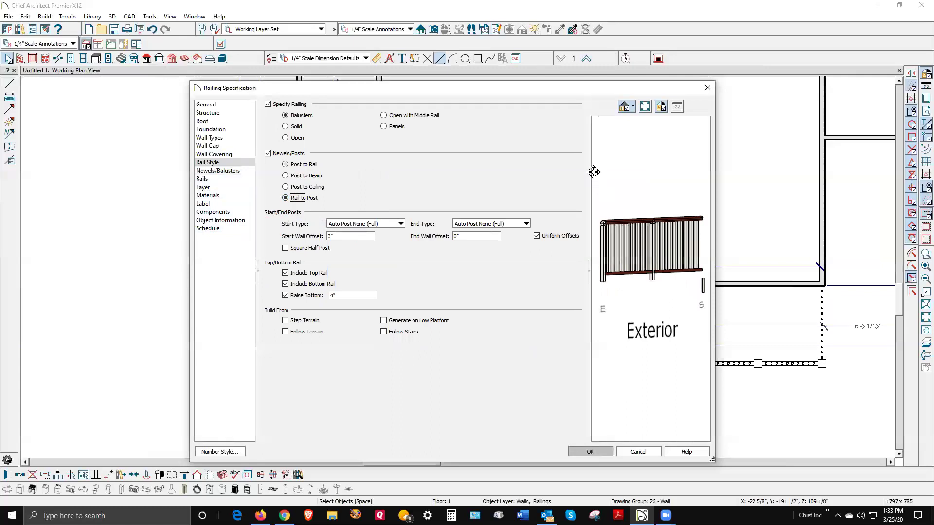
left_click(224, 171)
left_click(353, 139)
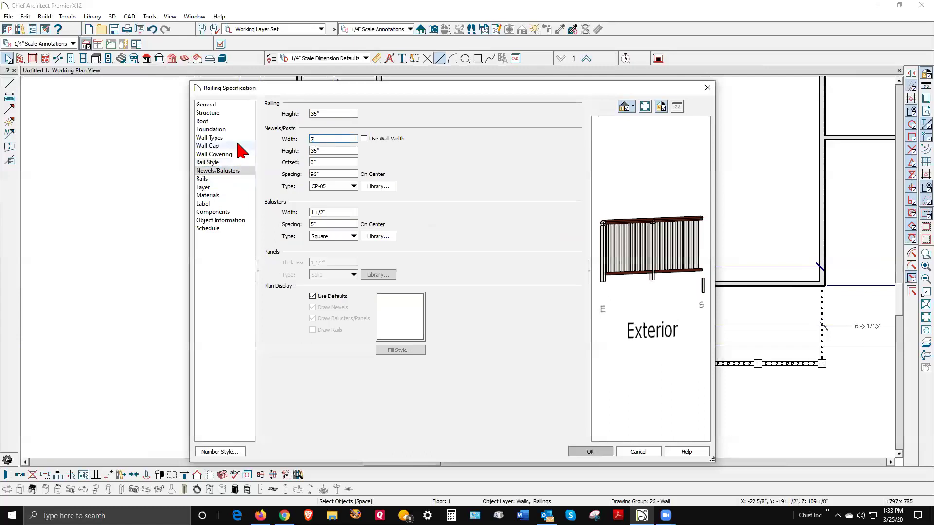
type("7")
key("Tab")
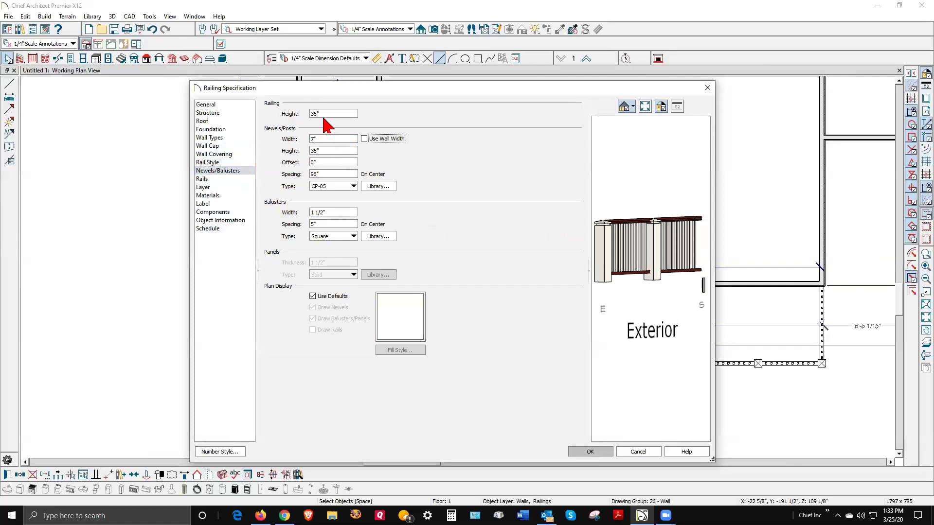
Step: Try a newel height of 42" for the open deck's railings, reduce it to 40" and apply the railing settings
key("Tab")
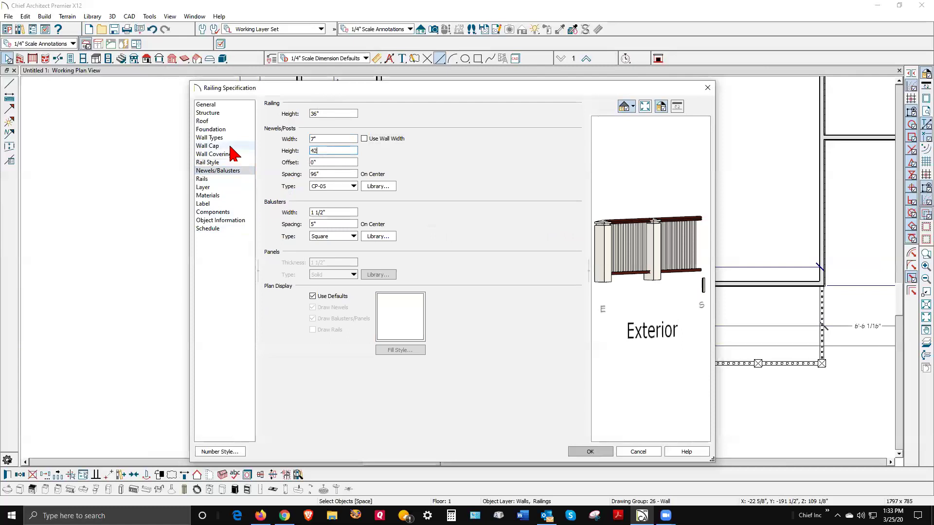
key("Tab")
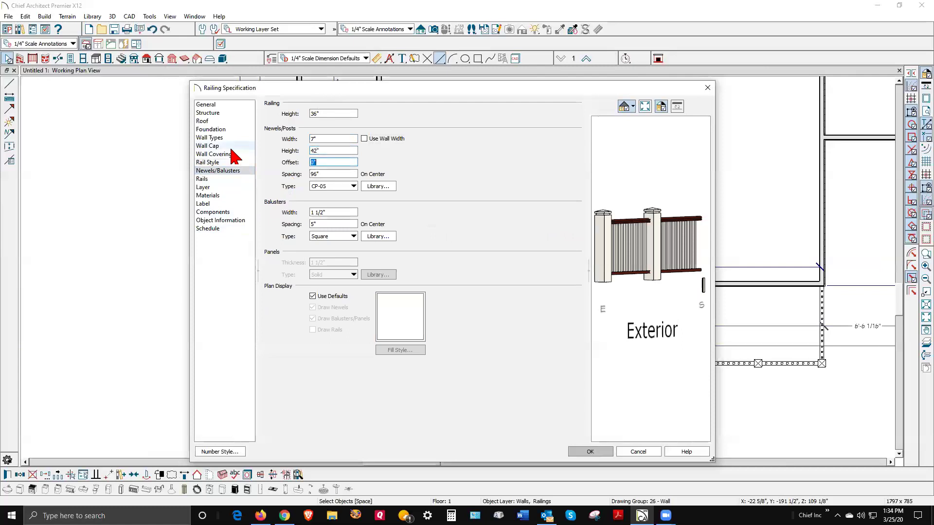
key("shift+Tab")
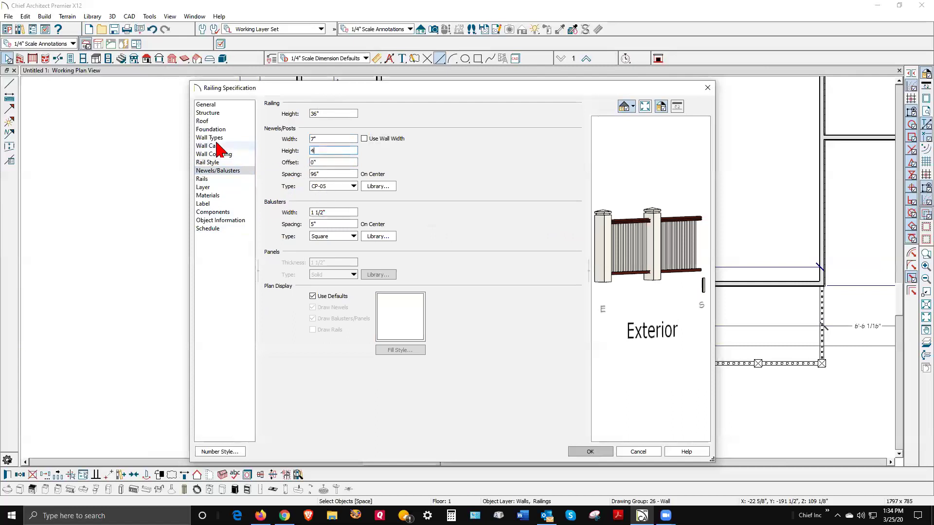
key("Tab")
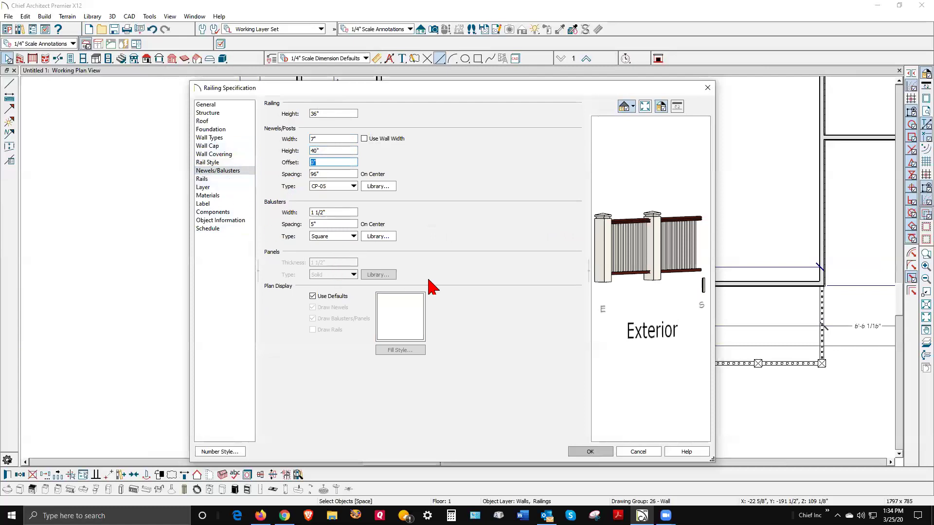
left_click(595, 453)
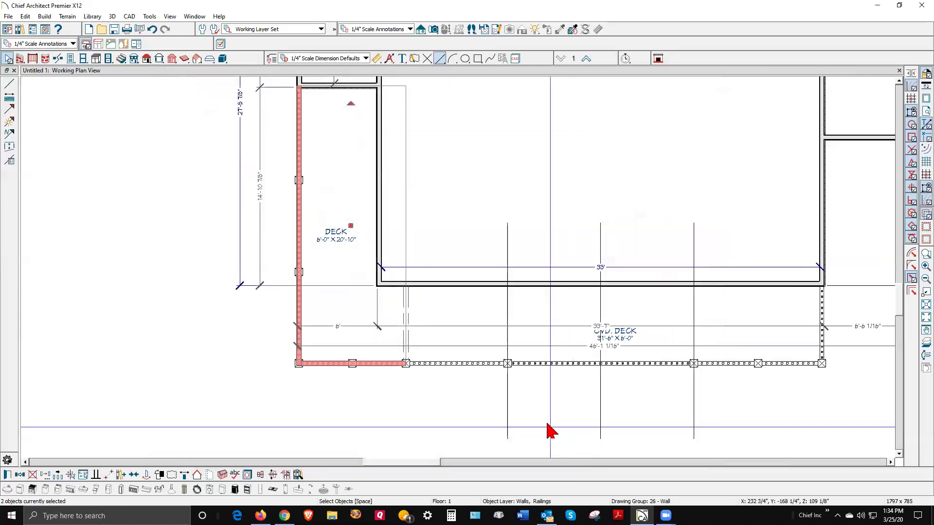
Step: Set the roof pitch to 12 in 12 in the Build Roof settings without building any roof planes
scroll(515, 350, "down", 2)
scroll(569, 402, "up", 1)
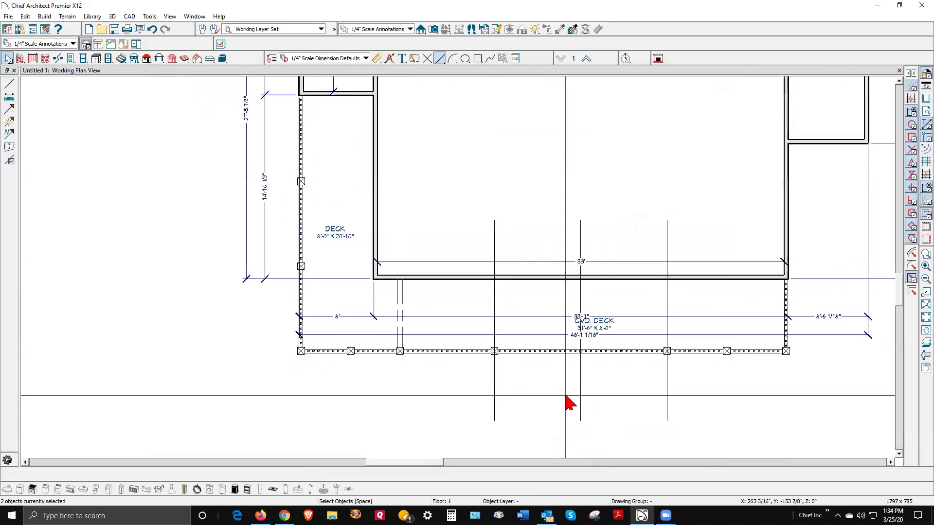
scroll(556, 355, "down", 1)
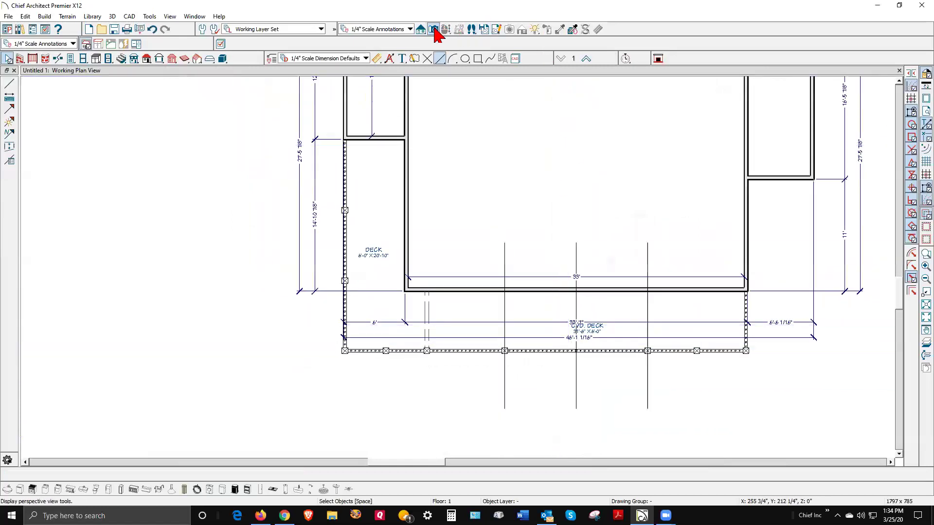
scroll(474, 287, "down", 1)
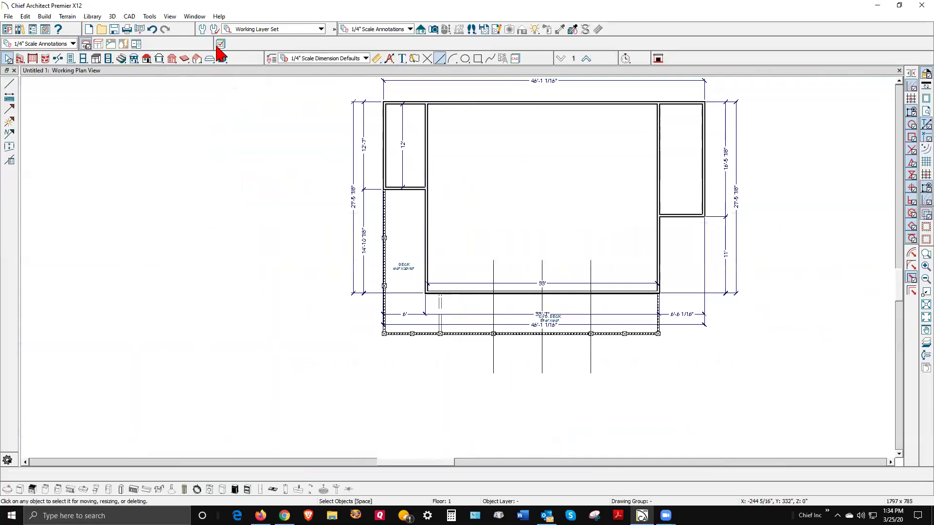
double_click(149, 62)
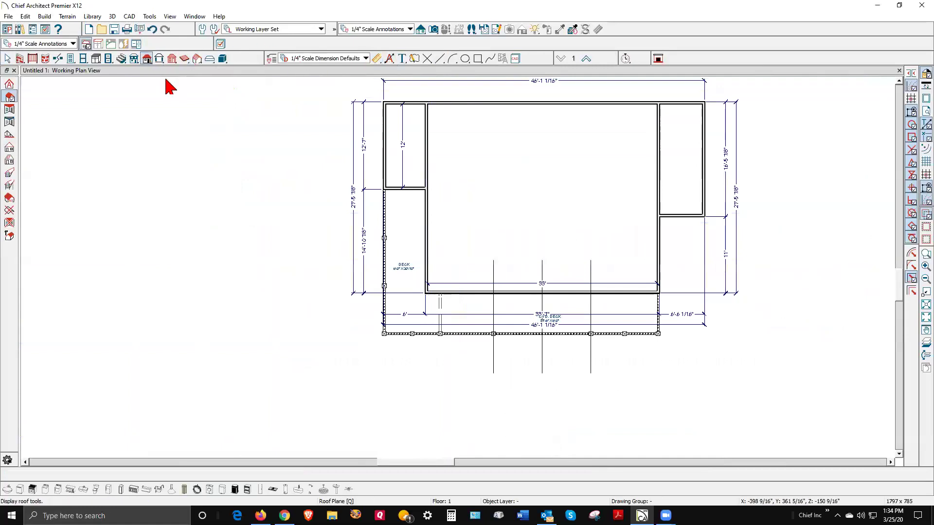
double_click(437, 119)
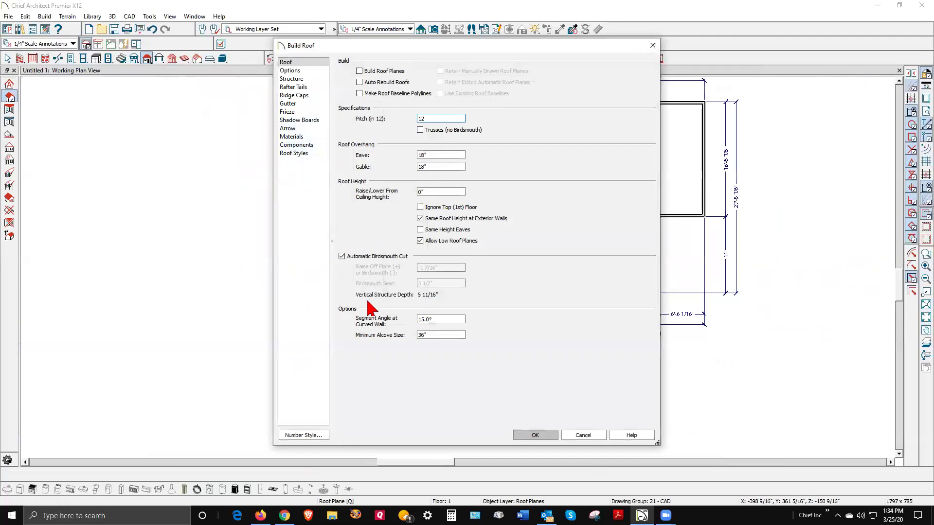
left_click(539, 437)
scroll(550, 354, "up", 1)
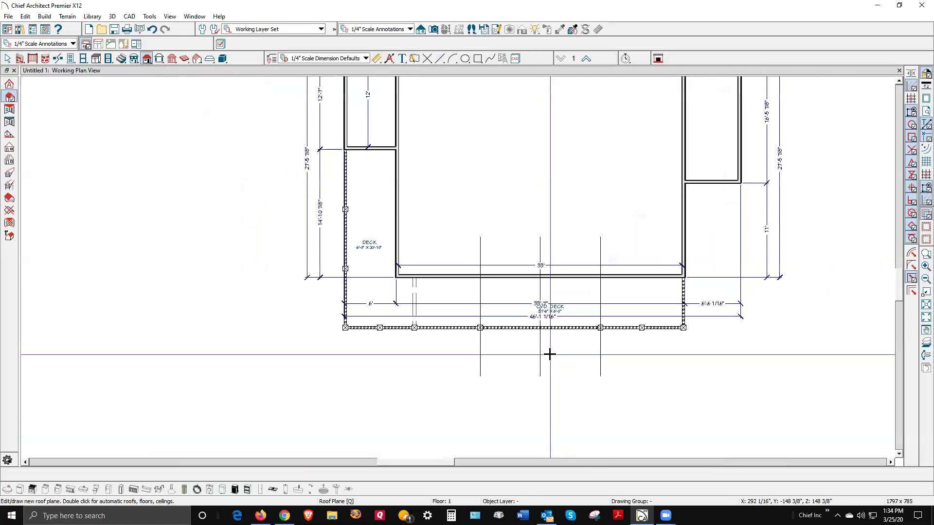
scroll(549, 354, "up", 1)
key("space")
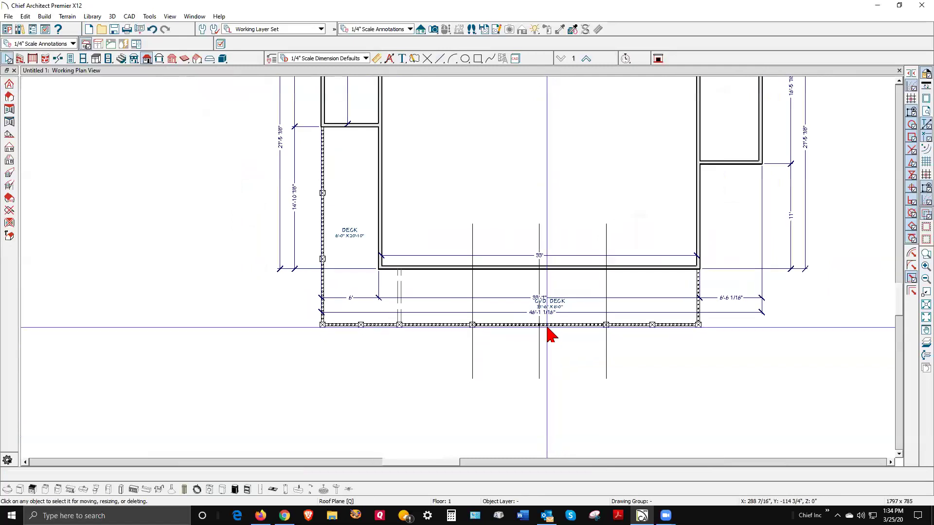
Step: Open the plan's roof defaults for editing and show the material assignments of the roof components
scroll(548, 330, "down", 2)
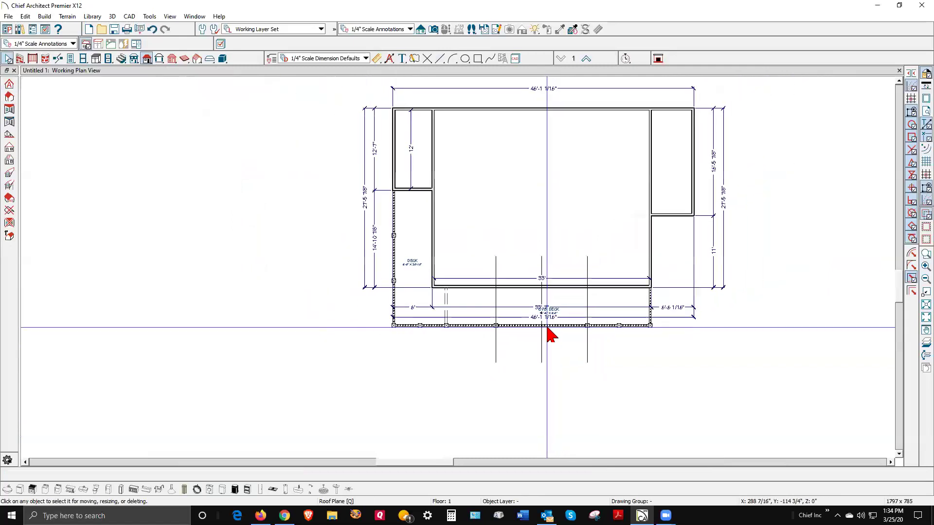
scroll(549, 335, "up", 1)
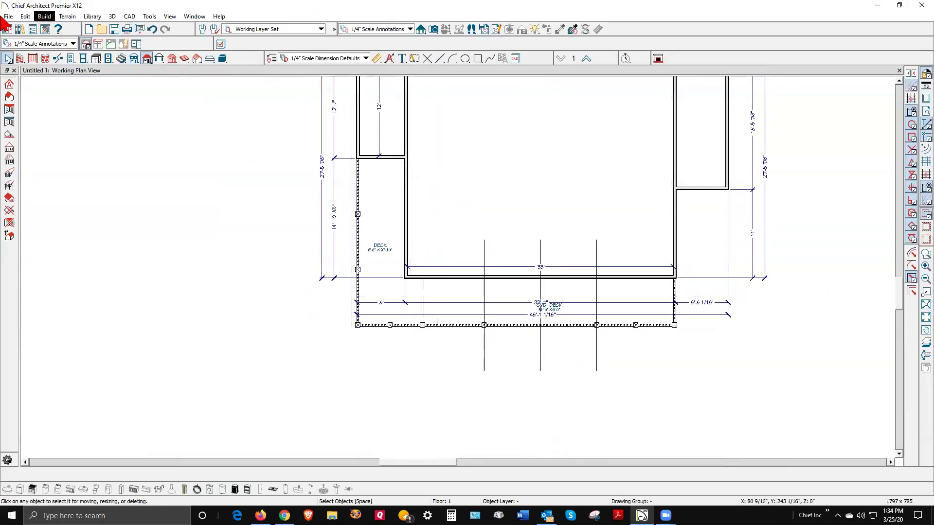
left_click(26, 17)
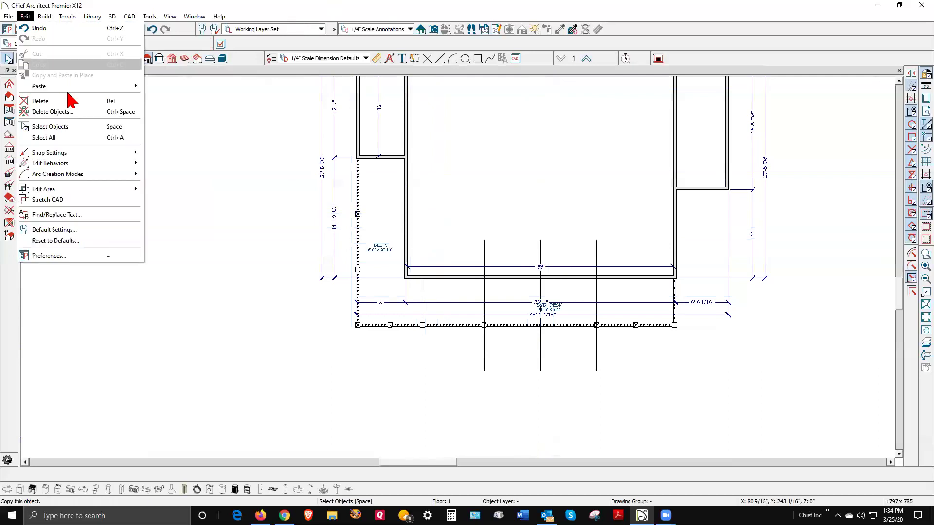
left_click(54, 229)
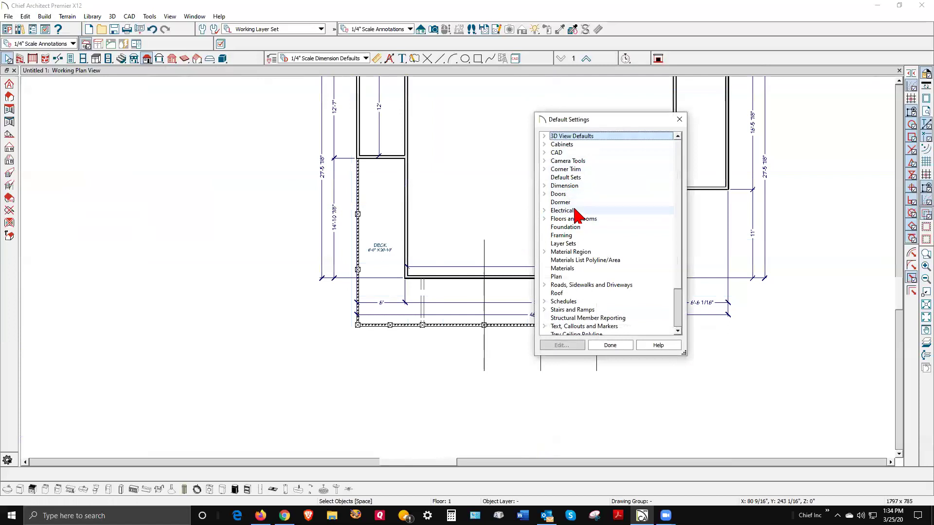
left_click(562, 294)
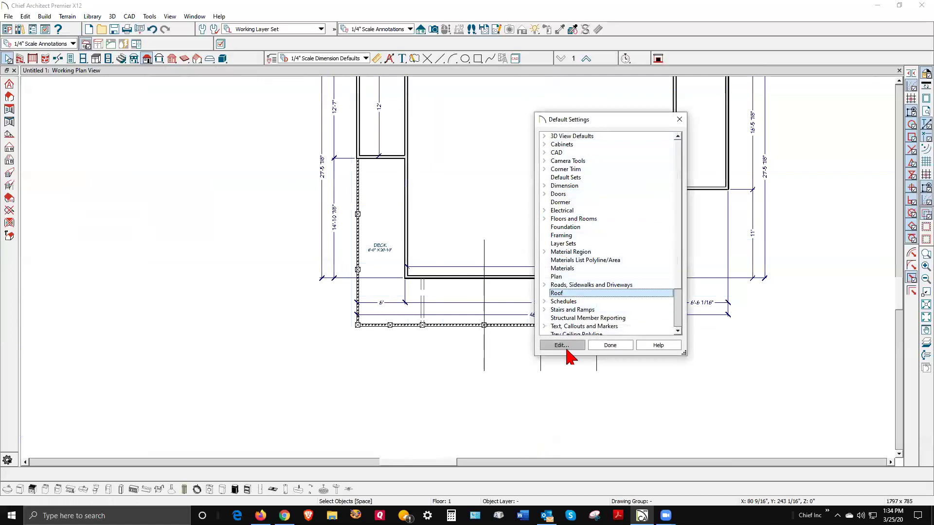
key("Return")
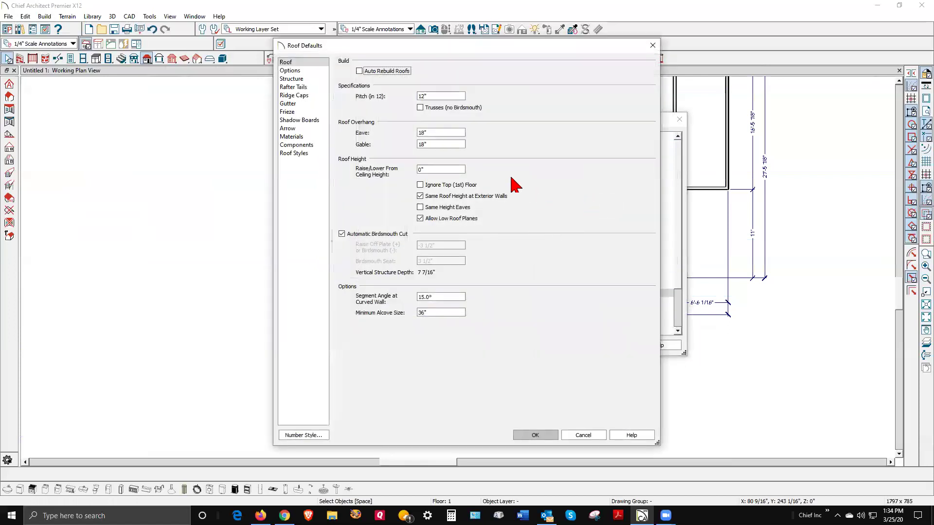
left_click(301, 137)
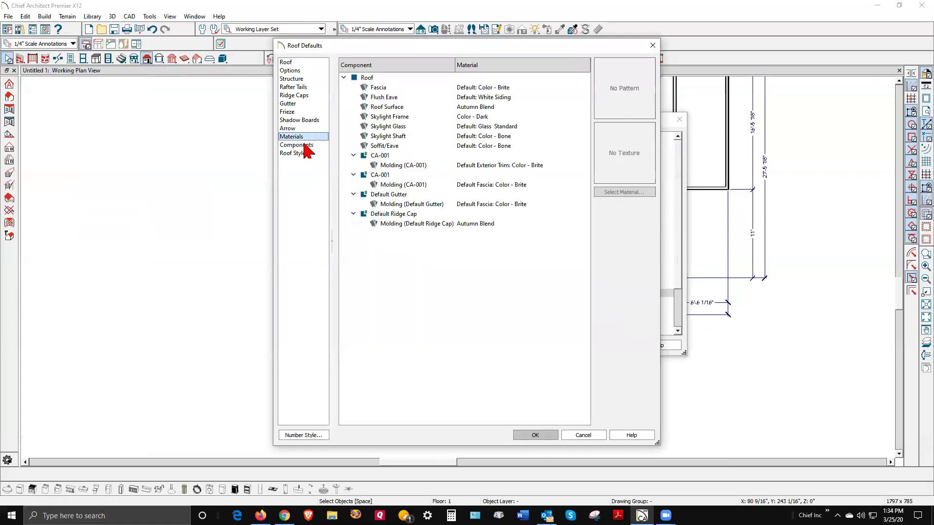
Step: Assign White Standing Seam from the core catalog's sheet metal materials to the default roof surface and ridge cap molding, and save the defaults
left_click(400, 225)
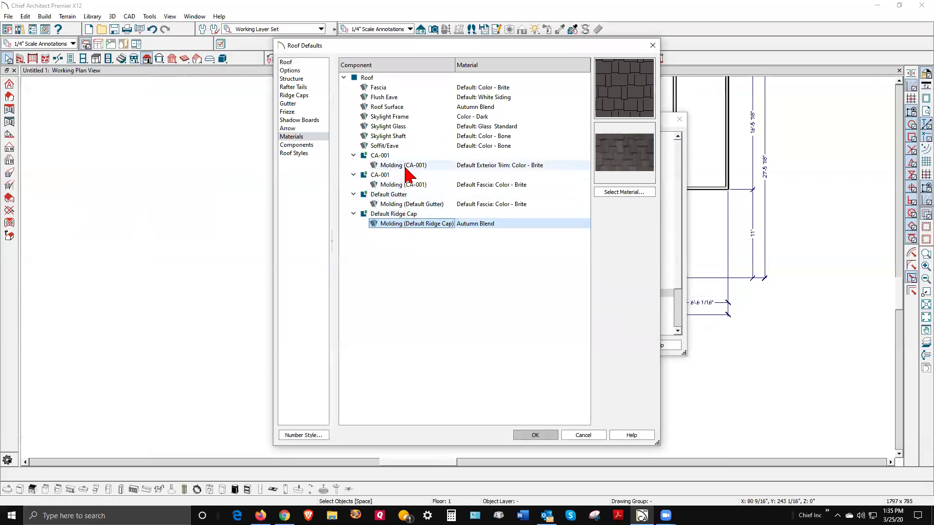
left_click(398, 107, "ctrl")
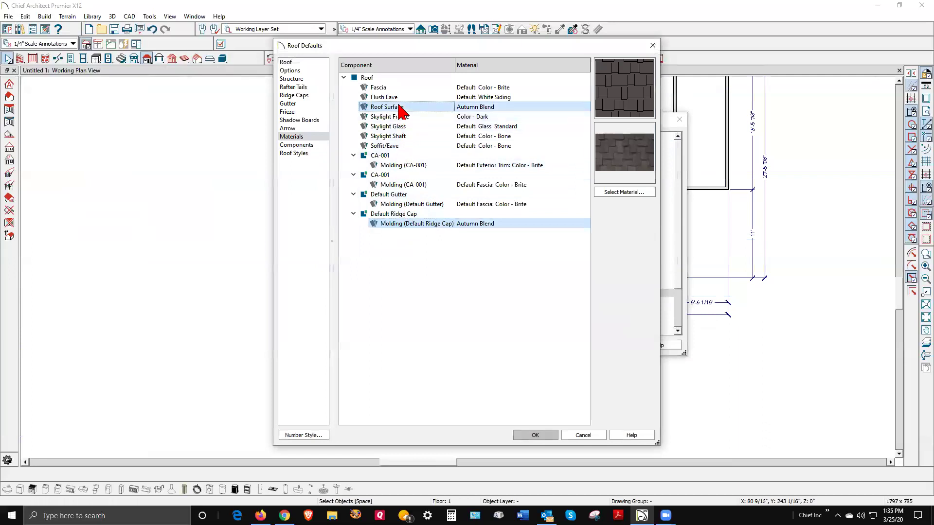
left_click(625, 192)
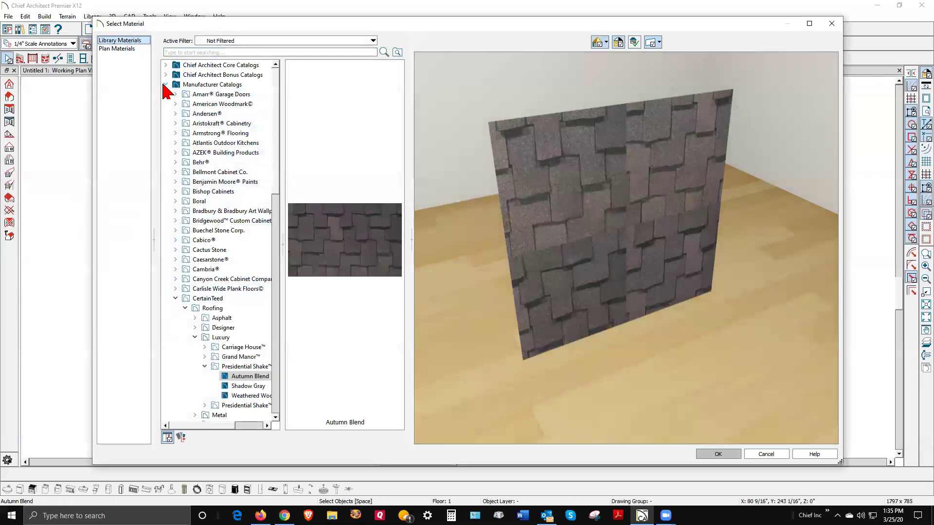
left_click(165, 85)
left_click(165, 65)
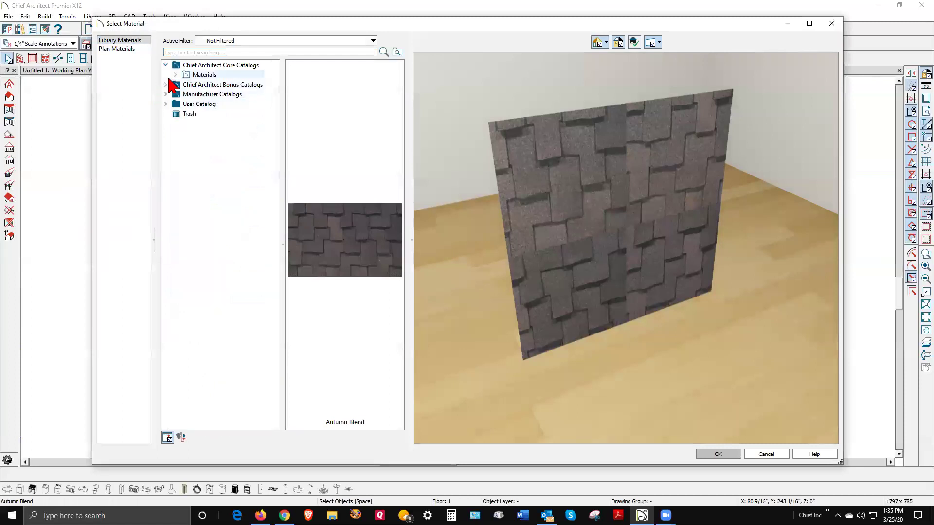
left_click(175, 75)
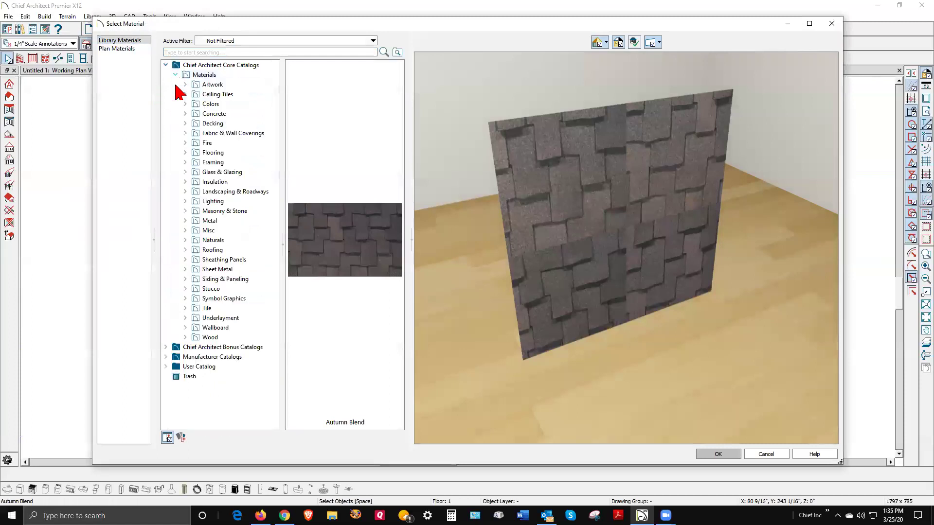
left_click(185, 270)
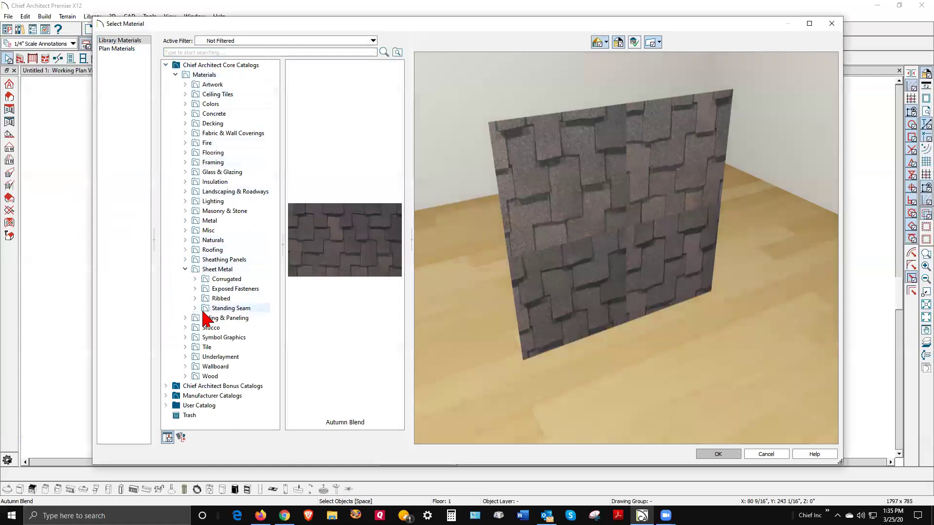
left_click(197, 308)
left_click(216, 308)
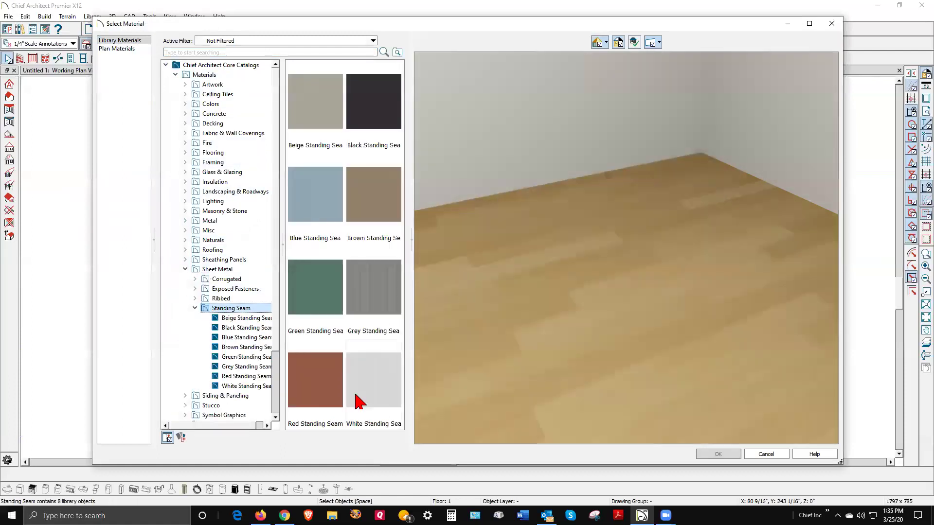
left_click(395, 383)
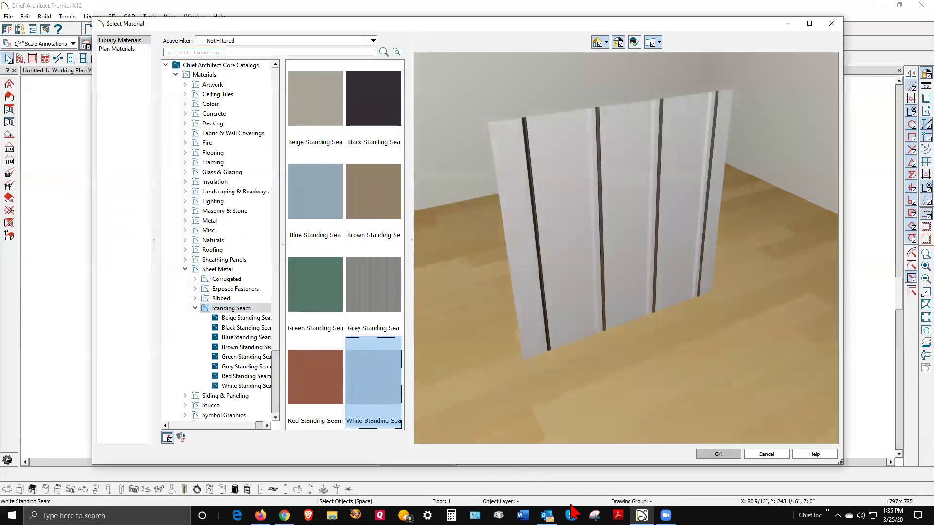
left_click(718, 454)
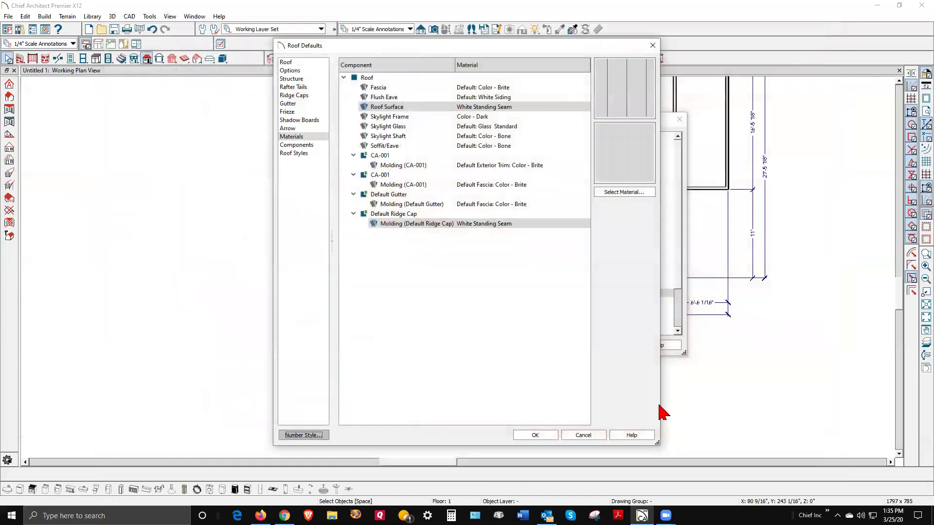
left_click(535, 435)
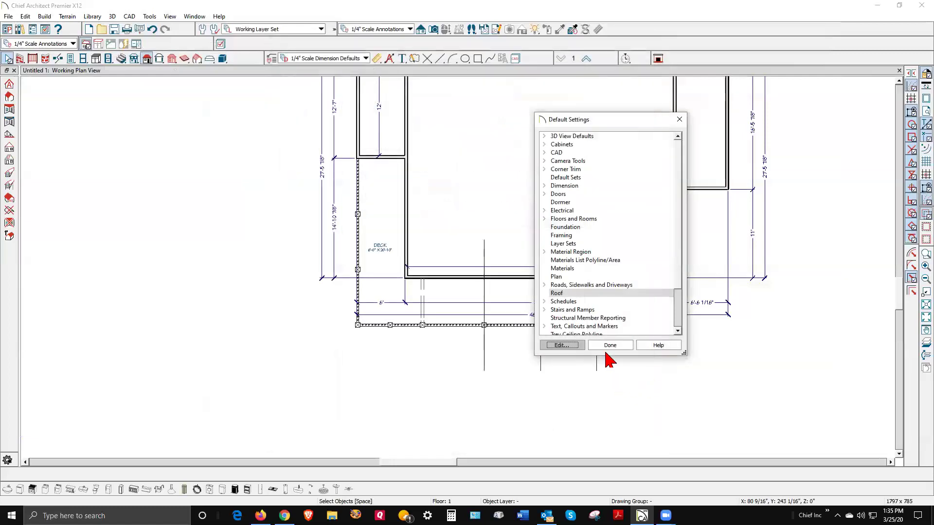
left_click(611, 345)
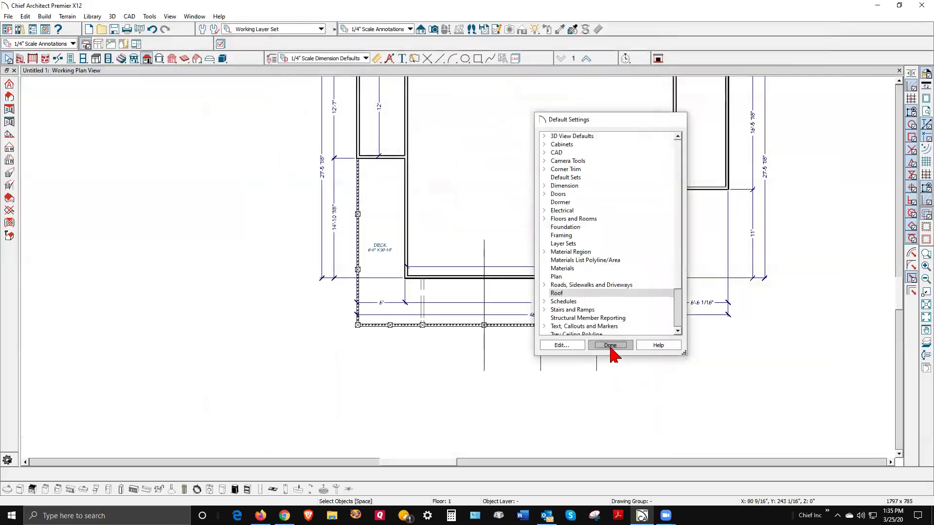
Step: Inspect the siding on the main front wall in its specification preview and close the specification without changes
left_click(526, 278)
key("Return")
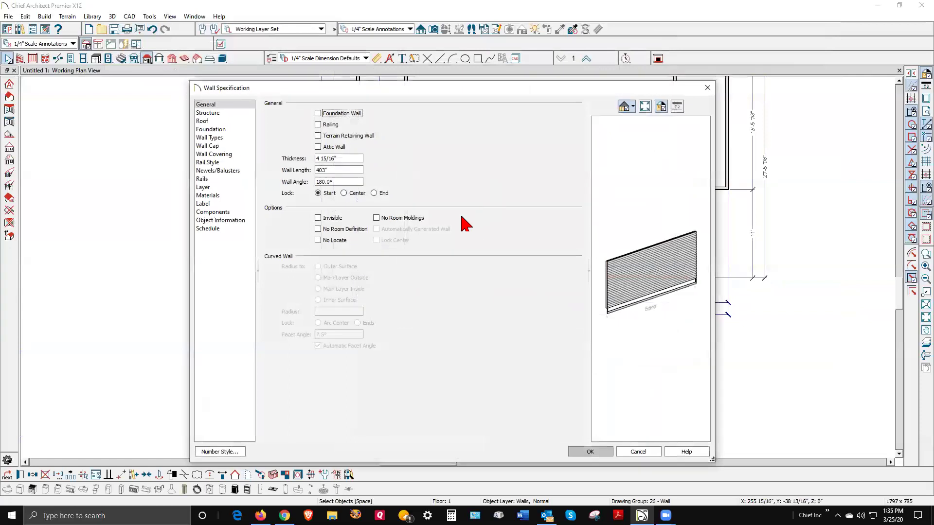
scroll(622, 279, "up", 8)
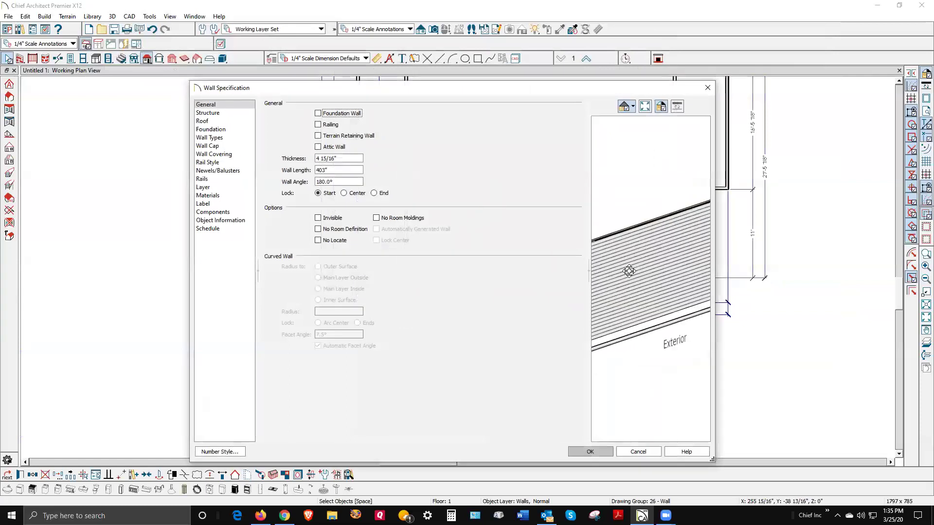
scroll(629, 271, "up", 3)
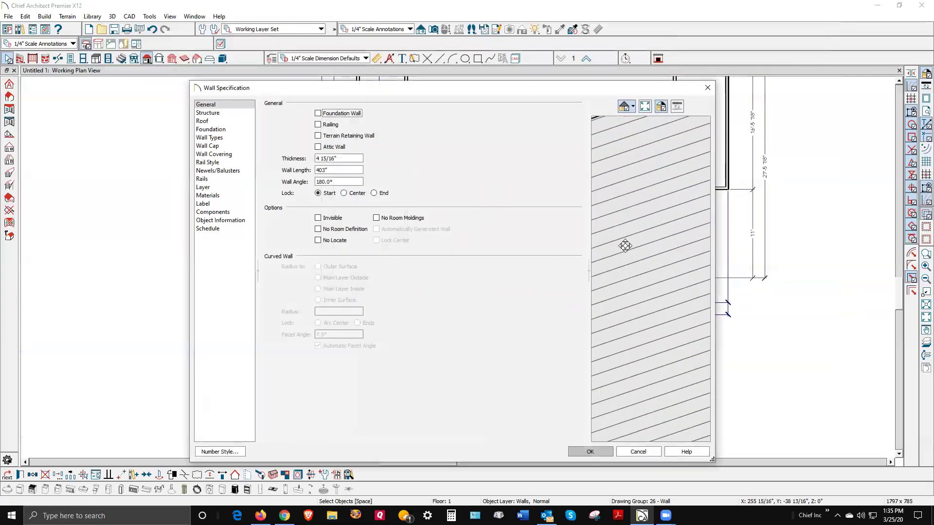
scroll(625, 245, "down", 10)
left_click(638, 452)
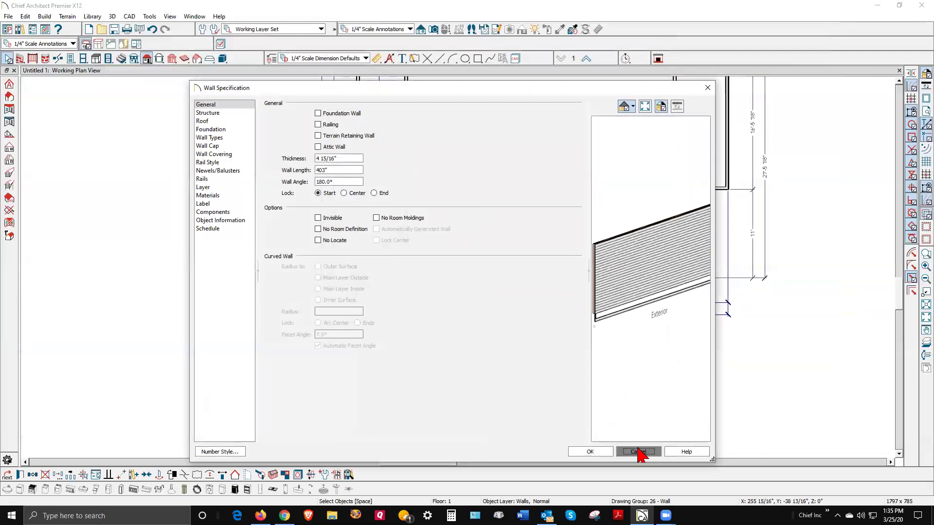
Step: Change the exterior layer material of the front wall's Siding-4 wall type to Beige Board & Batten and apply the wall specification
left_click(20, 474)
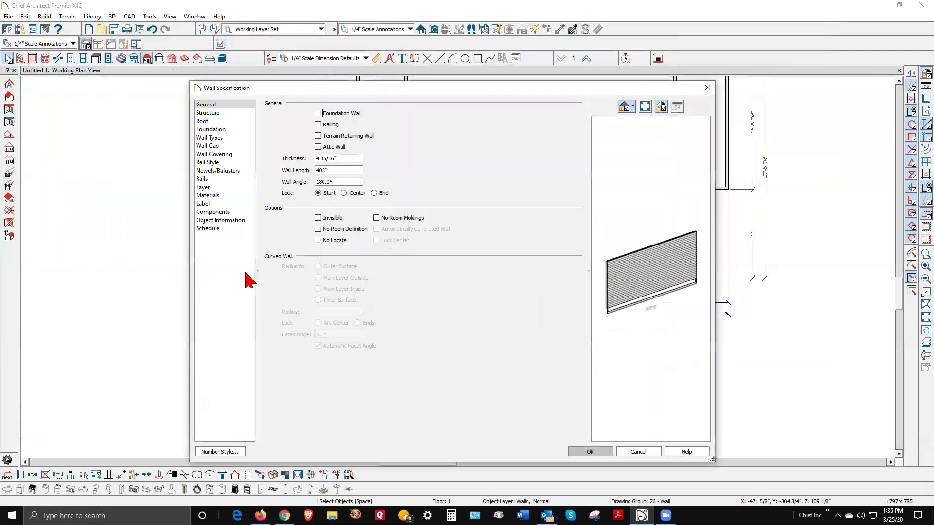
left_click(214, 140)
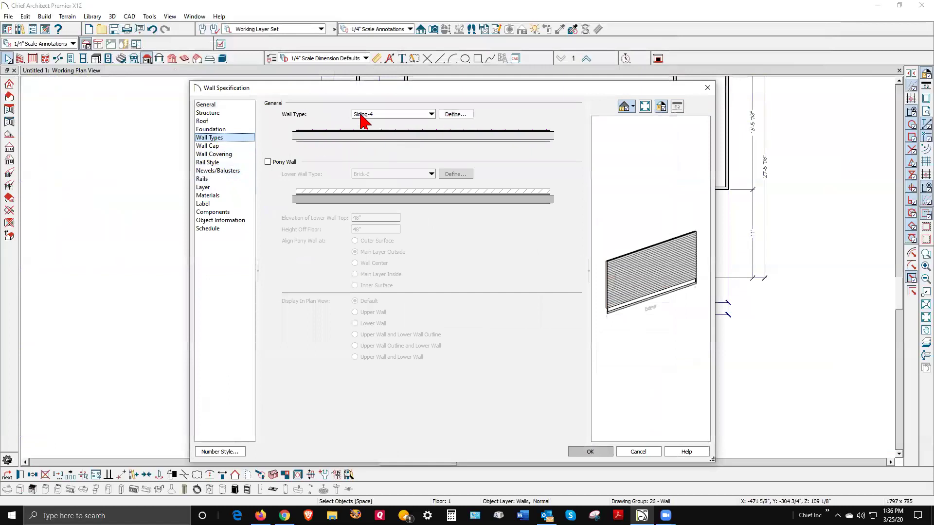
left_click(455, 115)
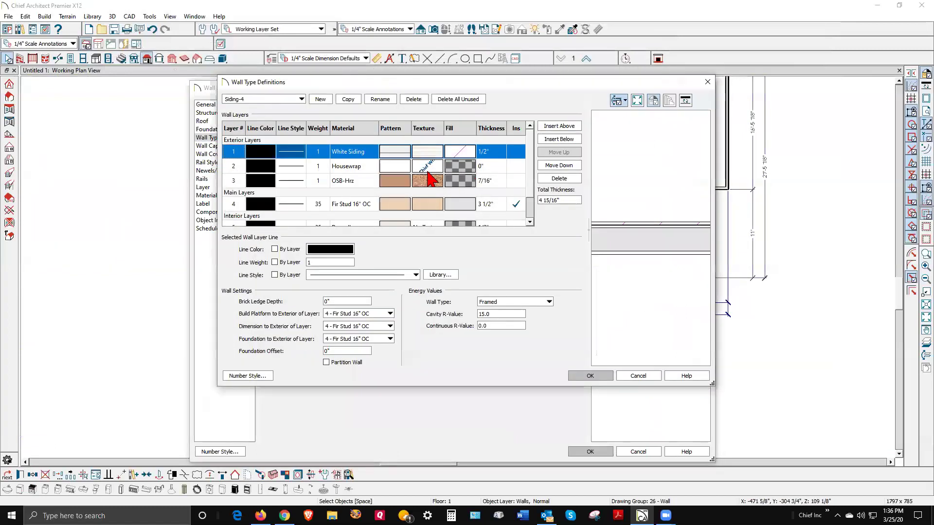
left_click(401, 151)
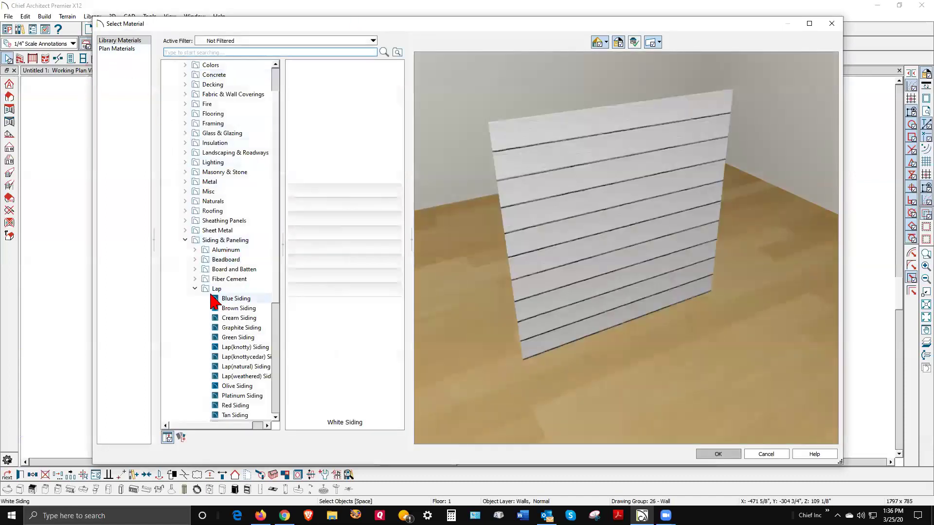
left_click(195, 289)
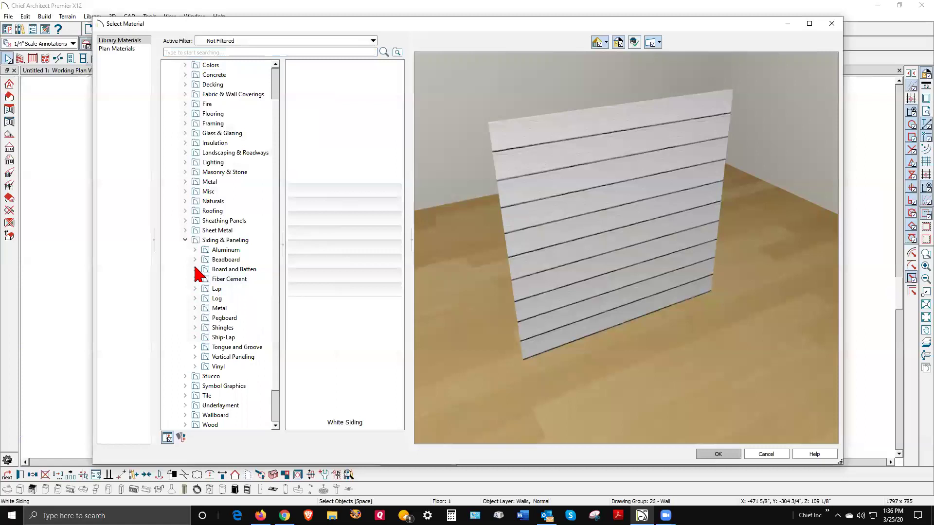
left_click(195, 269)
left_click(225, 270)
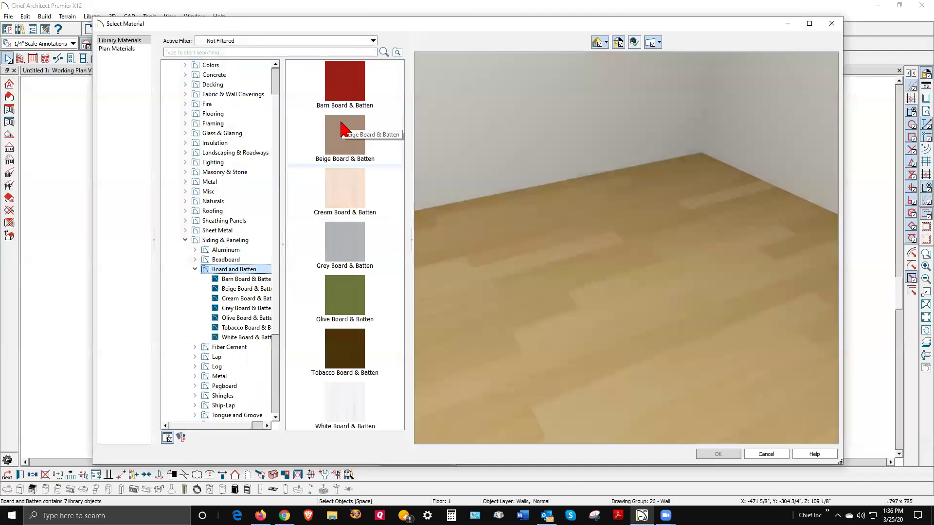
left_click(349, 144)
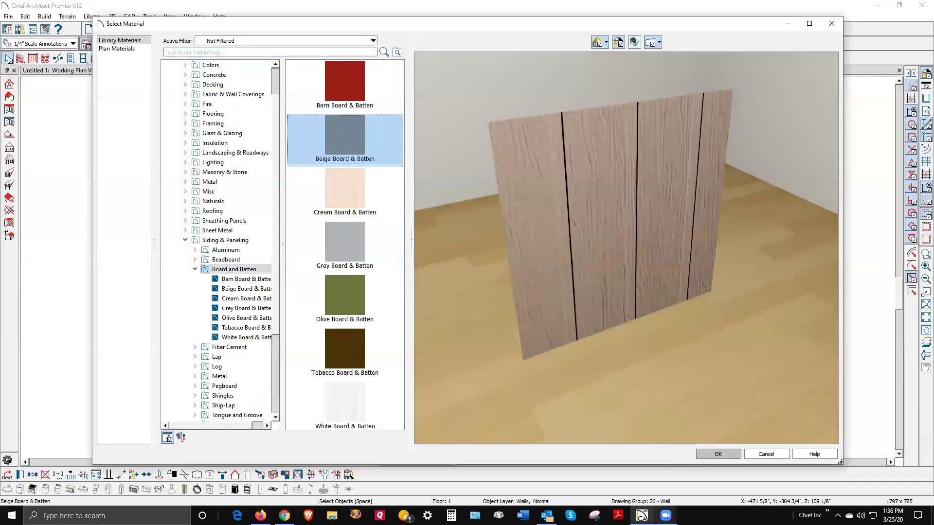
left_click(718, 454)
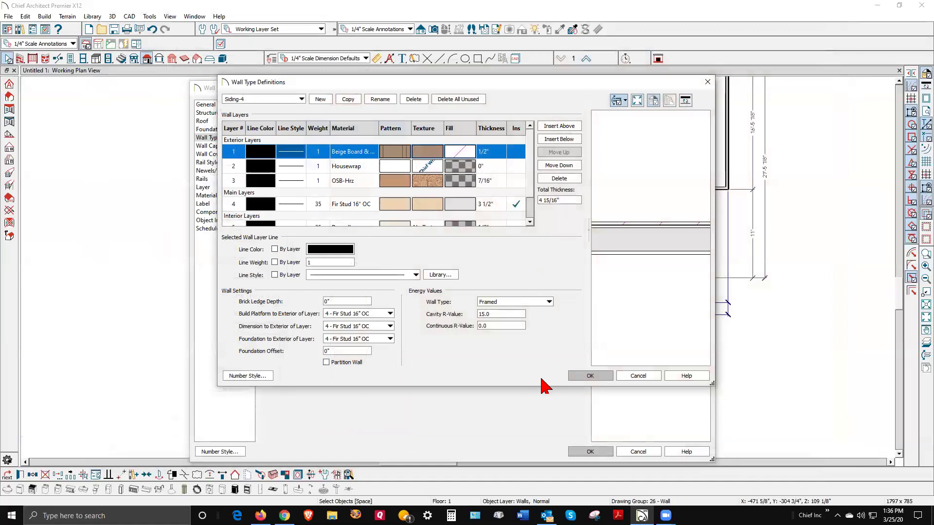
left_click(583, 378)
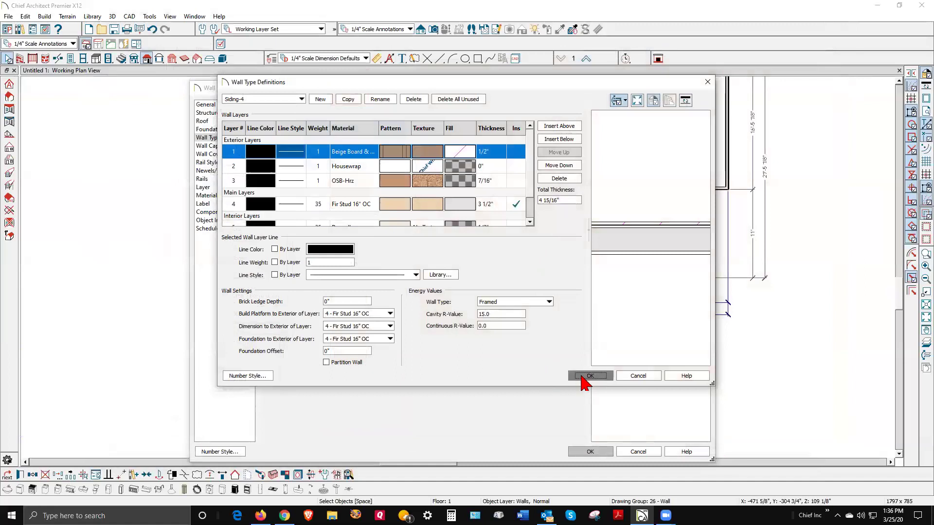
left_click(590, 452)
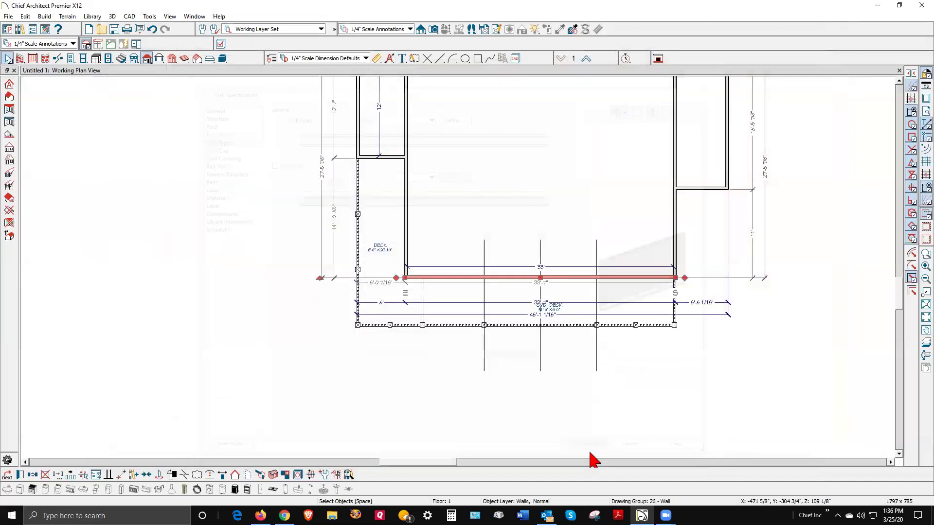
Step: Deselect the front wall and create a perspective full overview of the house to view the new siding and decks
scroll(582, 327, "down", 1)
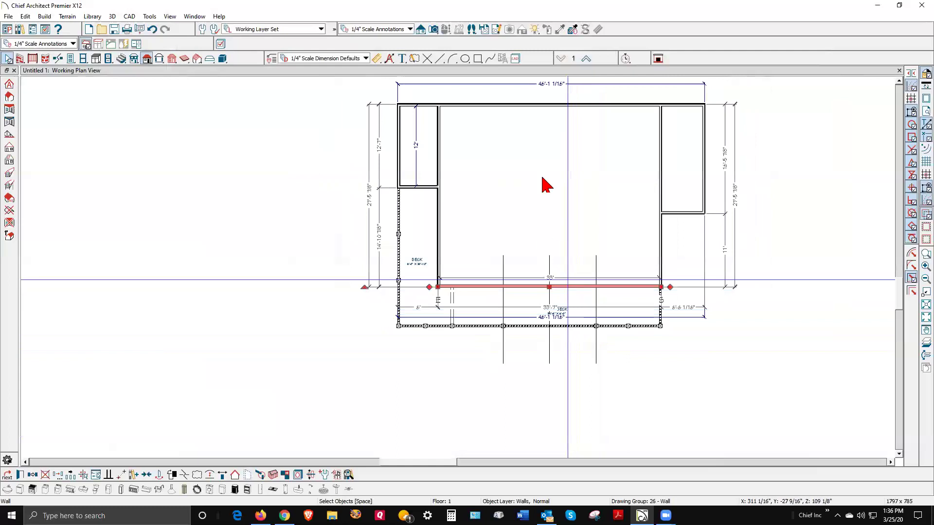
key("Escape")
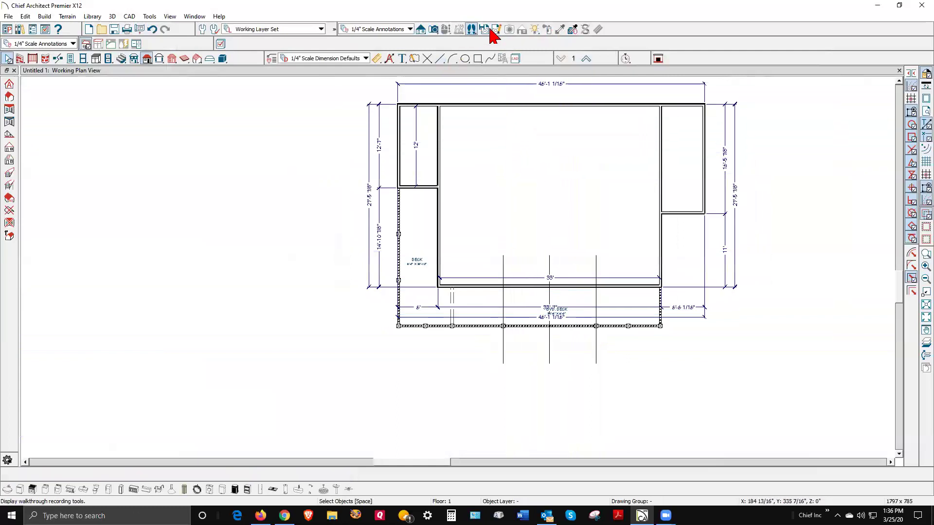
left_click(431, 30)
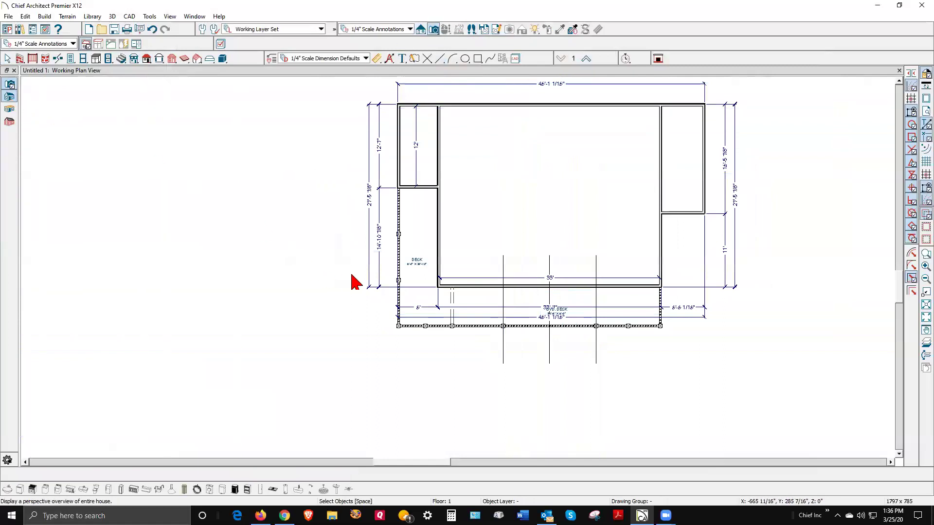
mouse_move(467, 345)
left_mouse_down()
mouse_move(462, 322)
mouse_move(467, 344)
left_mouse_up()
scroll(520, 298, "up", 3)
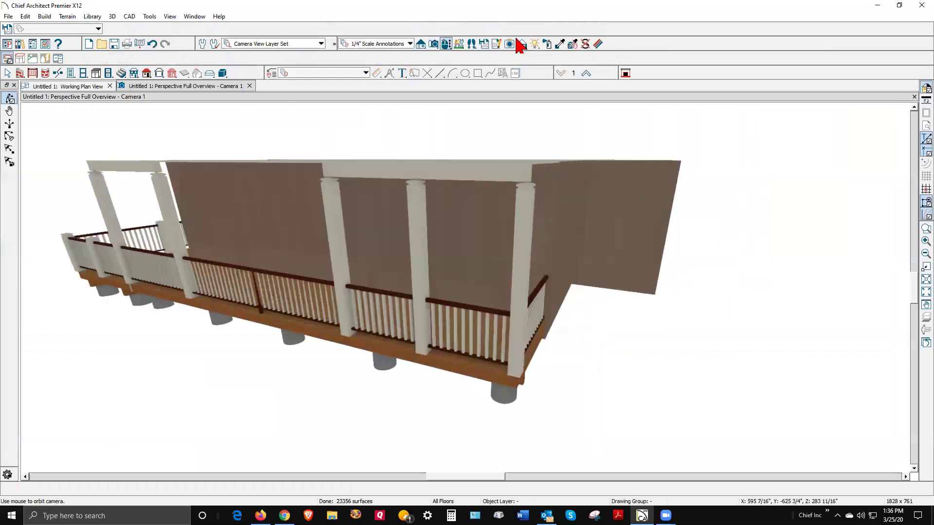
Step: Open the wall siding's material definition in the 3D view, add its material color to the custom colors and accept the definition
left_click(598, 43)
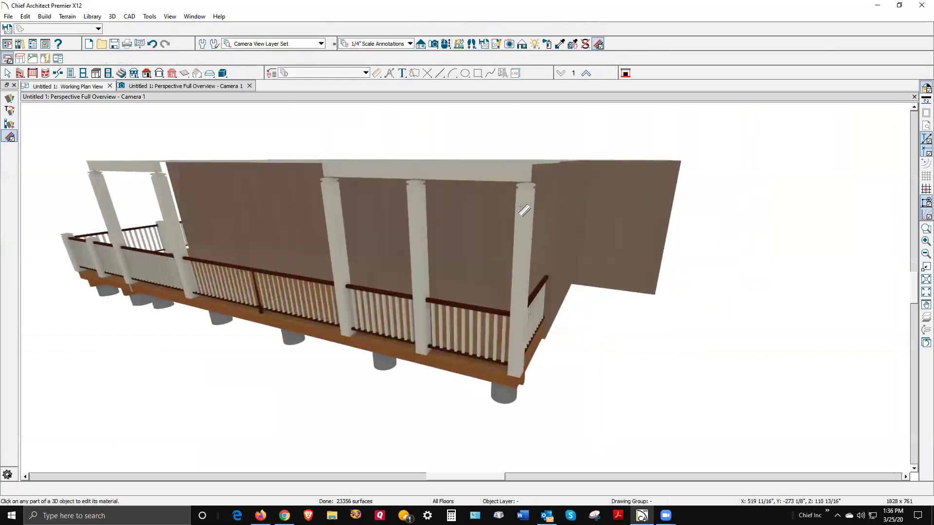
left_click(487, 241)
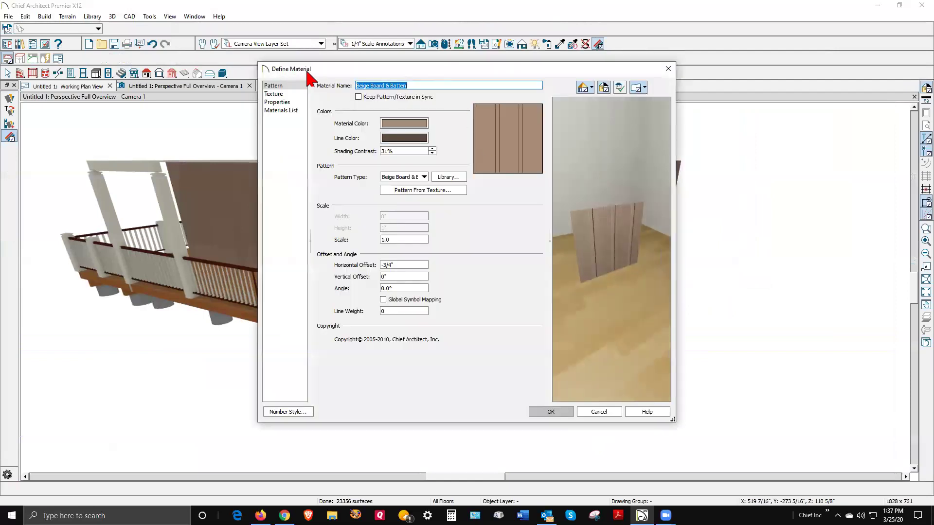
left_click(399, 124)
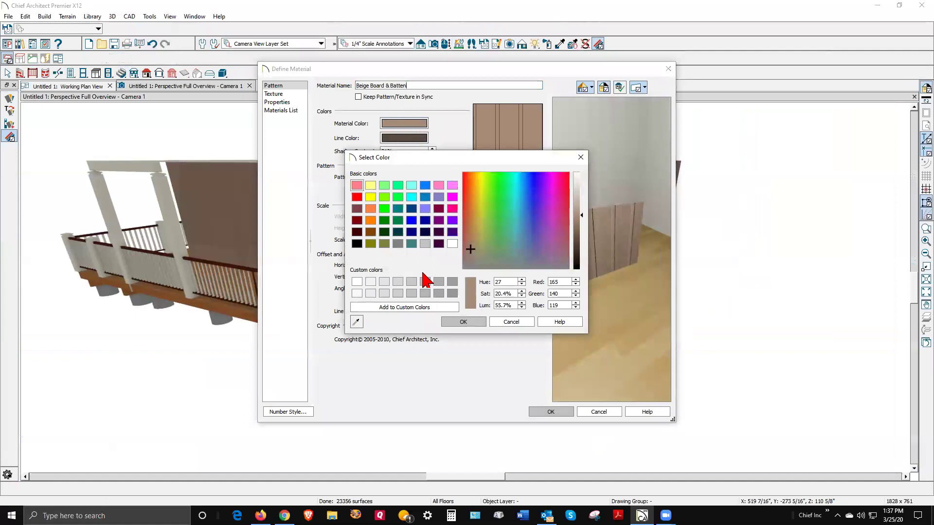
left_click(413, 314)
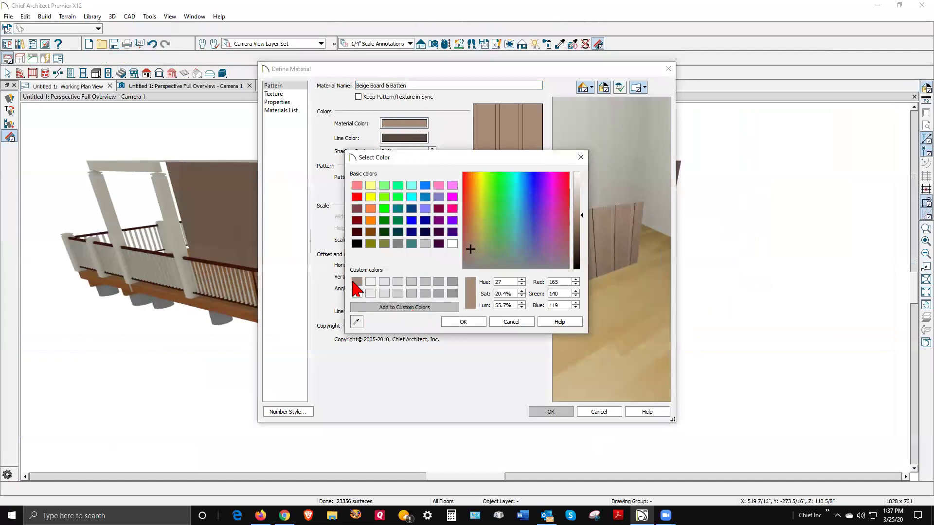
left_click(464, 322)
left_click(545, 413)
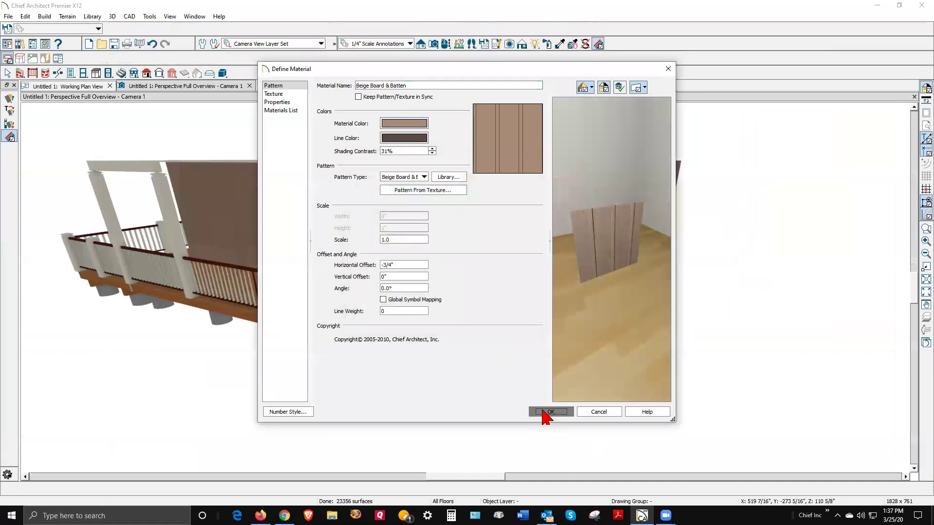
scroll(496, 317, "down", 3)
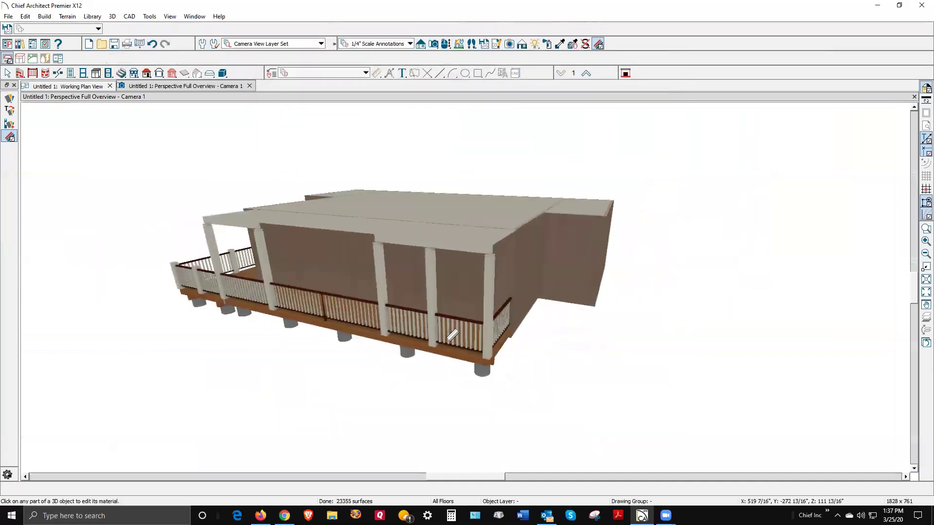
Step: Set the material color of the deck posts' Color - Bone material to the saved brown custom color and accept the definition
scroll(452, 335, "up", 1)
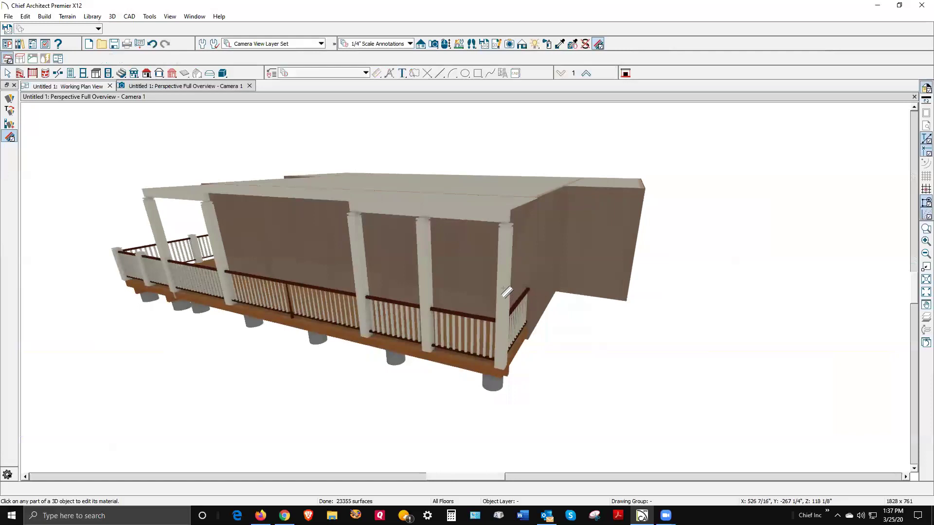
left_click(504, 294)
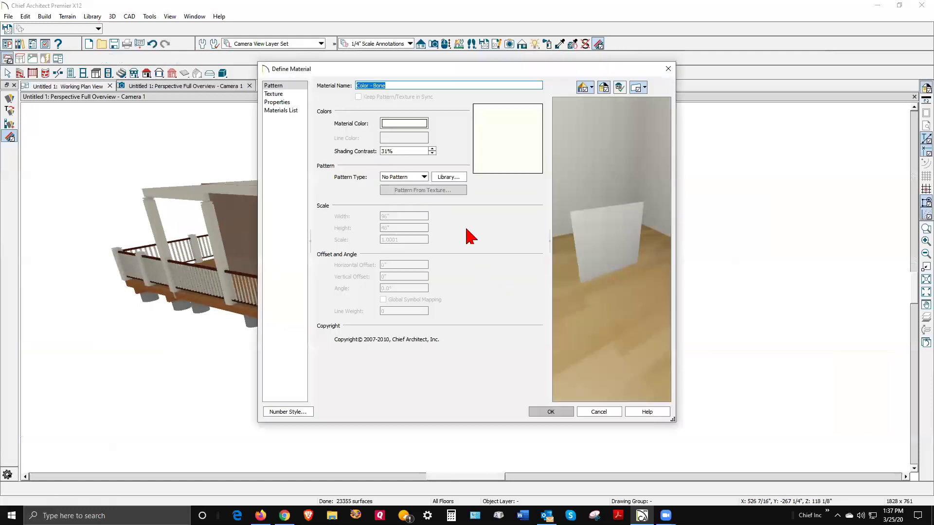
left_click(404, 125)
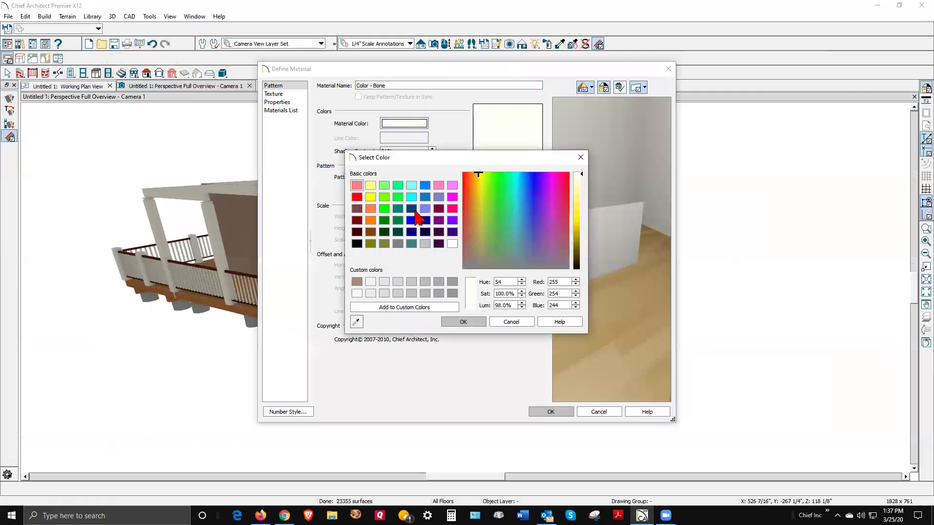
left_click(357, 282)
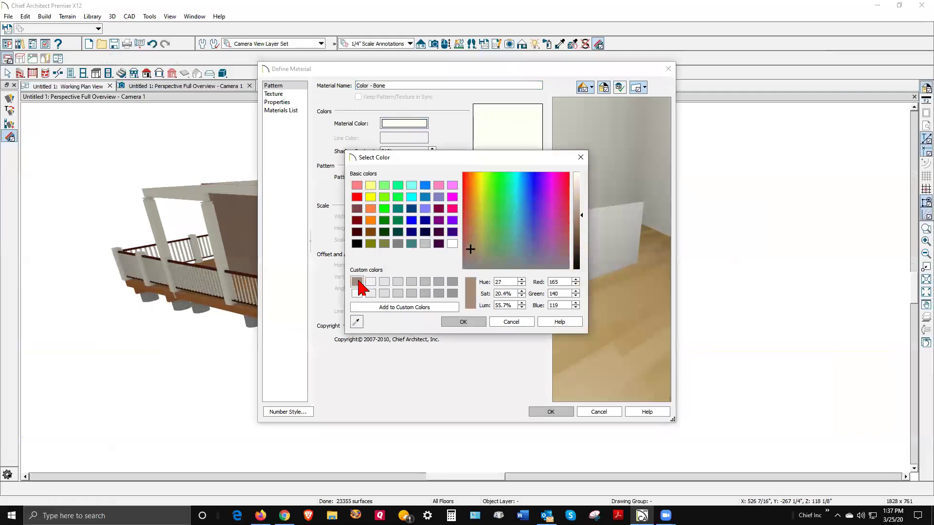
left_click(463, 321)
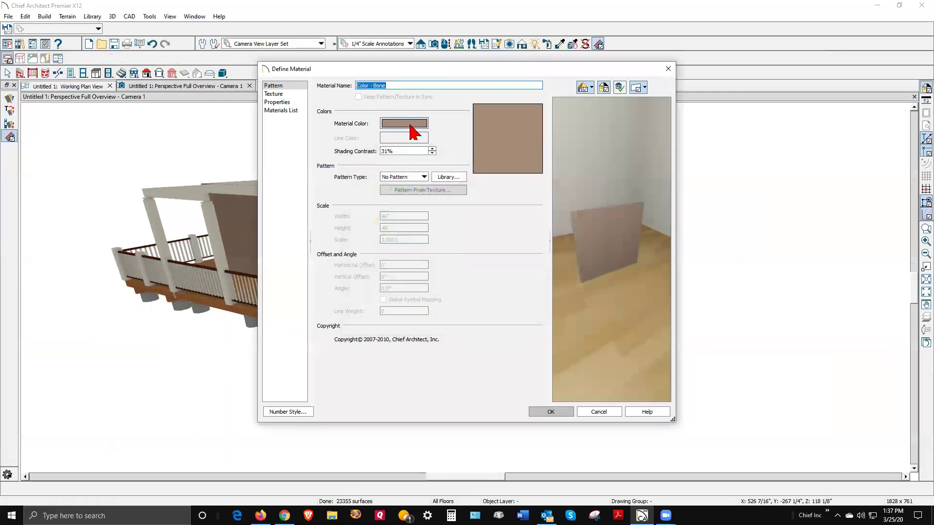
left_click(564, 412)
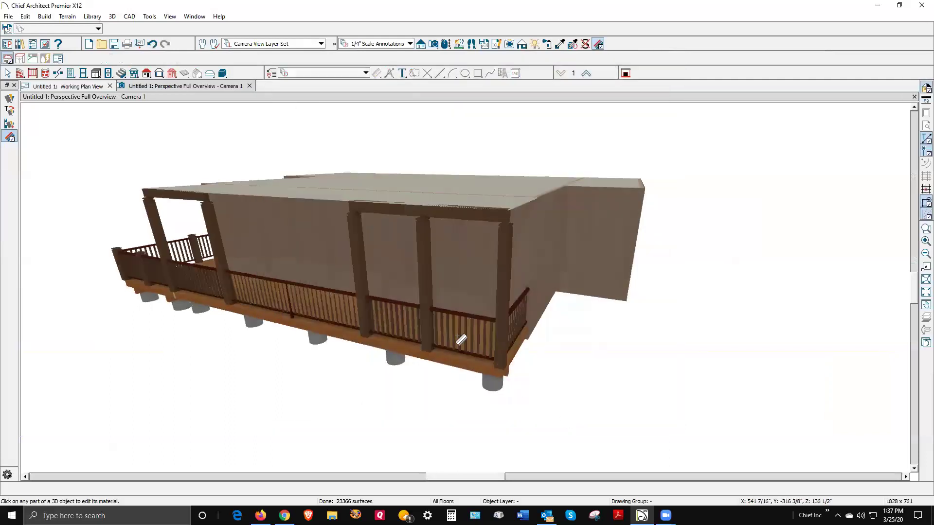
Step: Paint the Brazilian Cherry deck rails throughout the plan with the Color - Bone material, and close the perspective overview
scroll(466, 334, "up", 3)
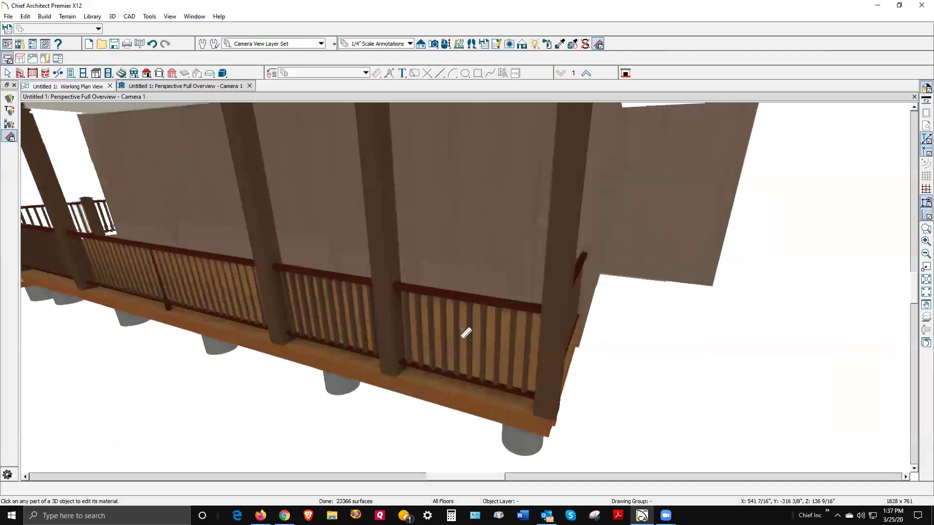
scroll(466, 333, "down", 1)
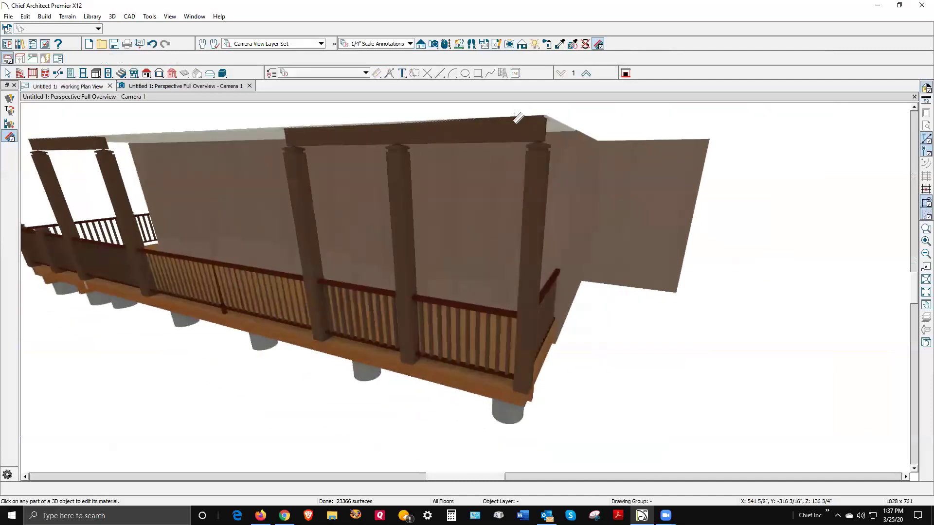
left_click(560, 43)
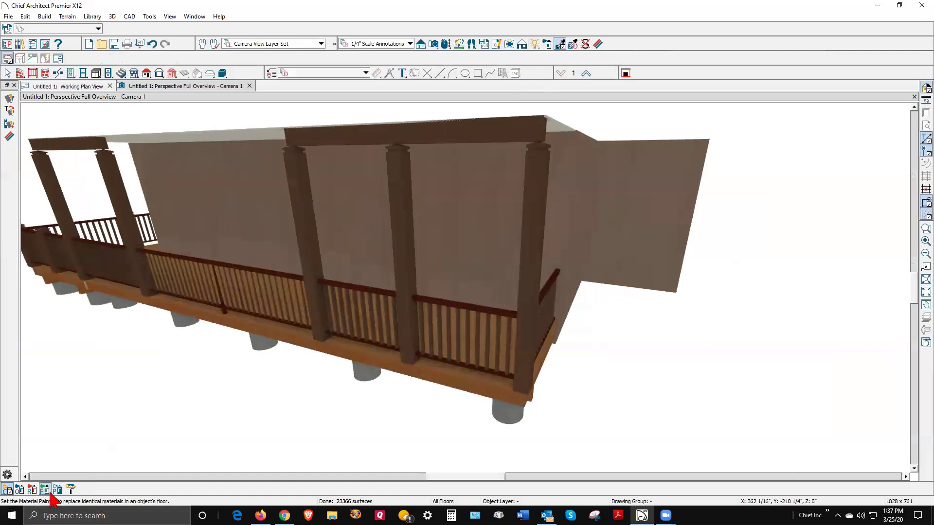
left_click(57, 489)
scroll(463, 350, "up", 5)
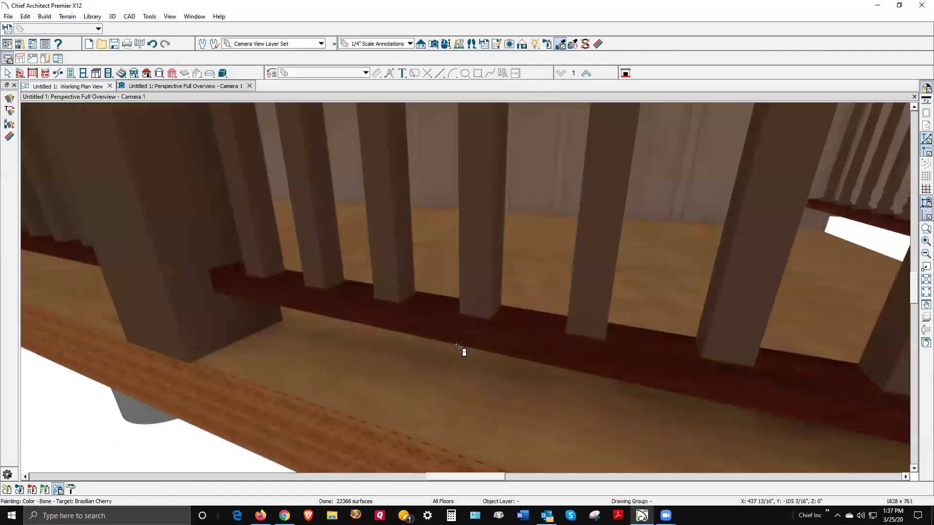
scroll(488, 317, "down", 3)
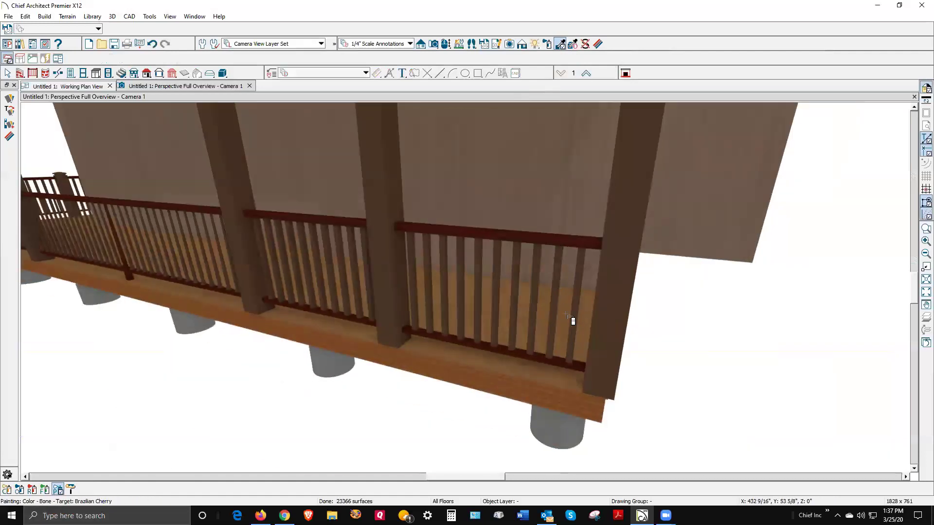
left_click(573, 321)
scroll(535, 374, "down", 3)
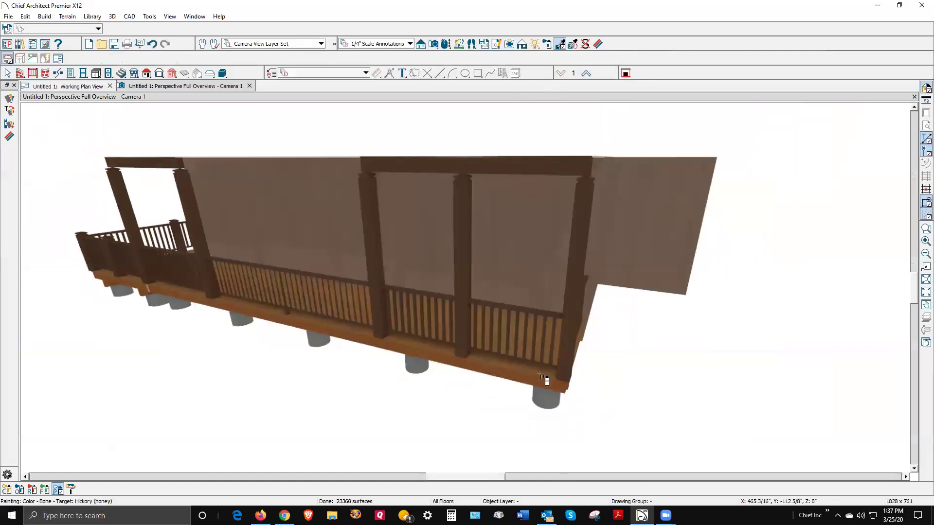
key("Escape")
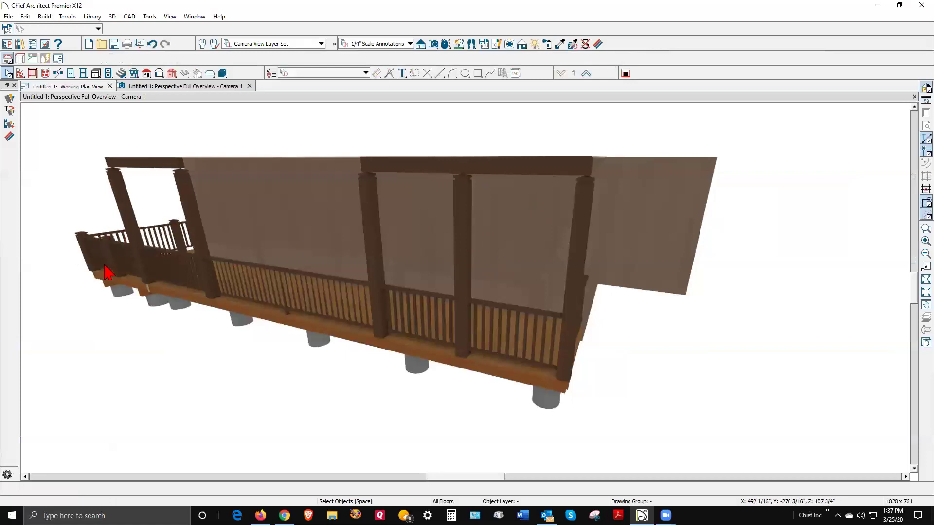
middle_click_drag(272, 296, 448, 314)
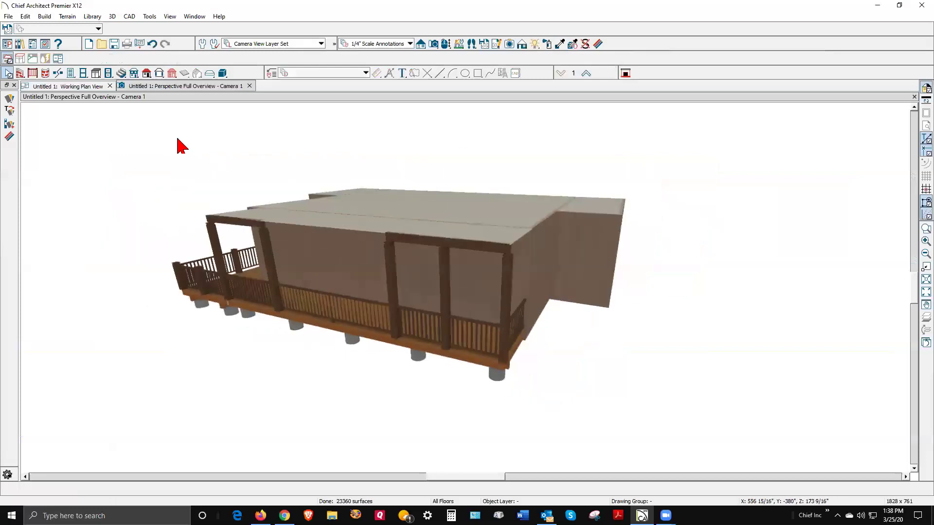
key("ctrl+w")
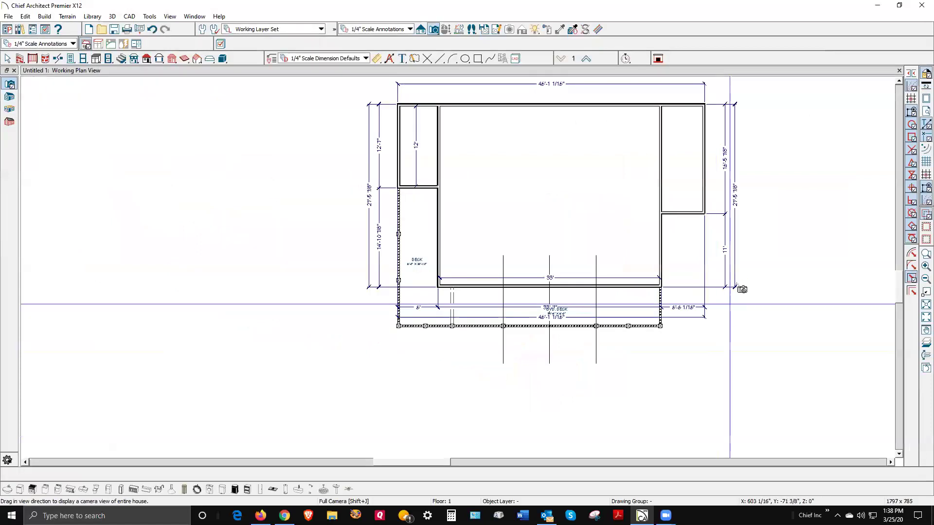
scroll(382, 344, "down", 1)
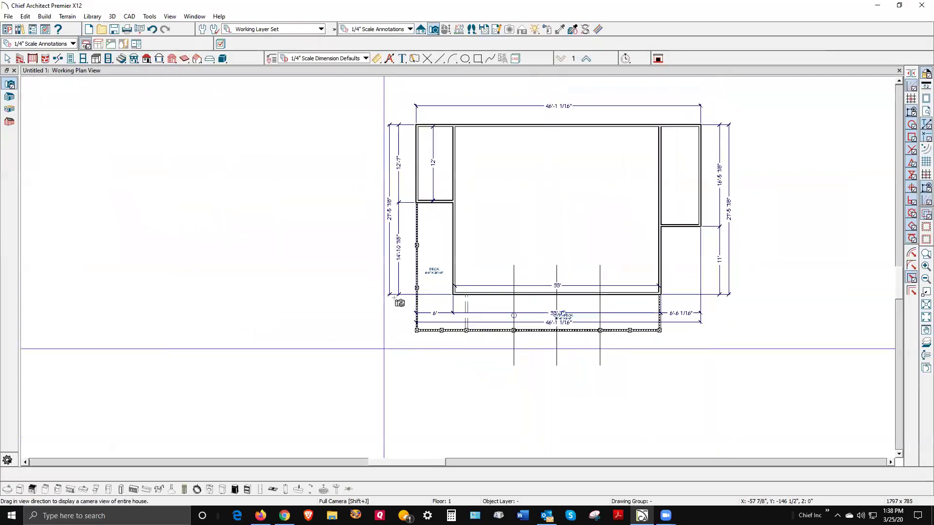
left_click(147, 58)
double_click(147, 59)
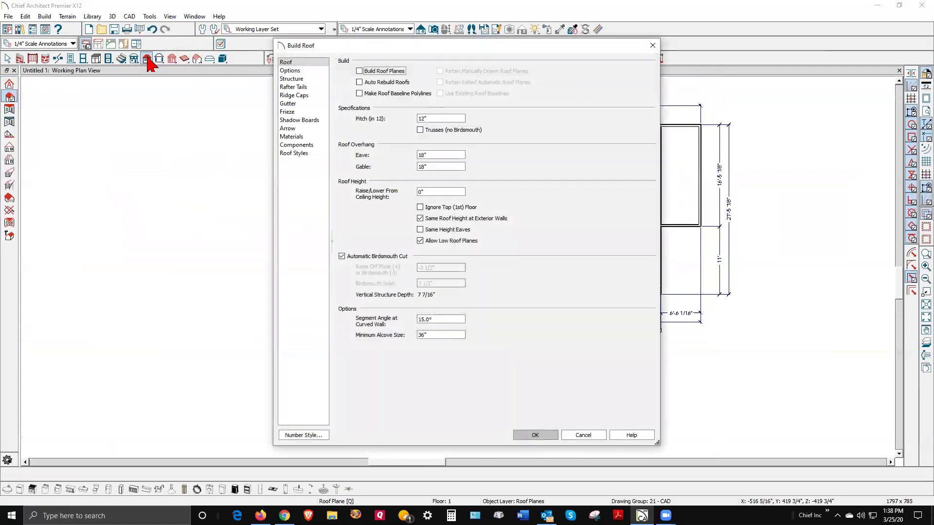
left_click(365, 72)
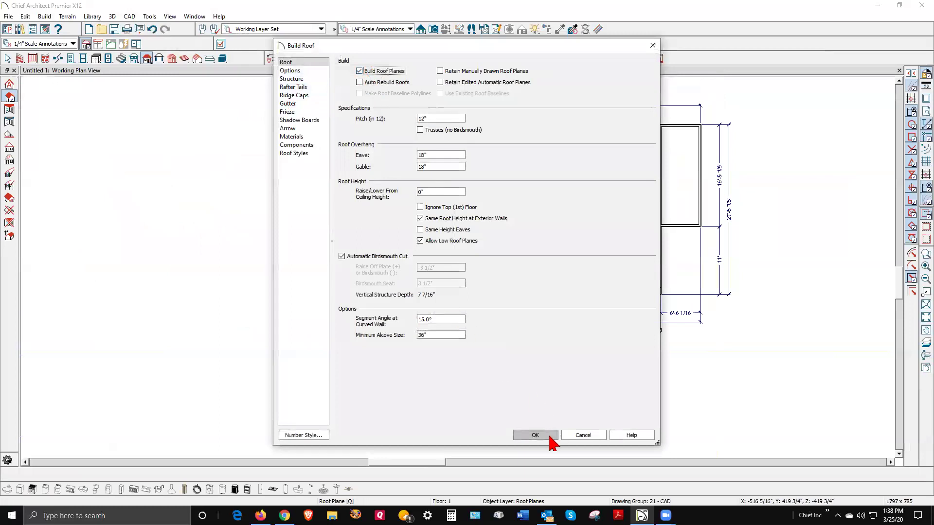
left_click(577, 436)
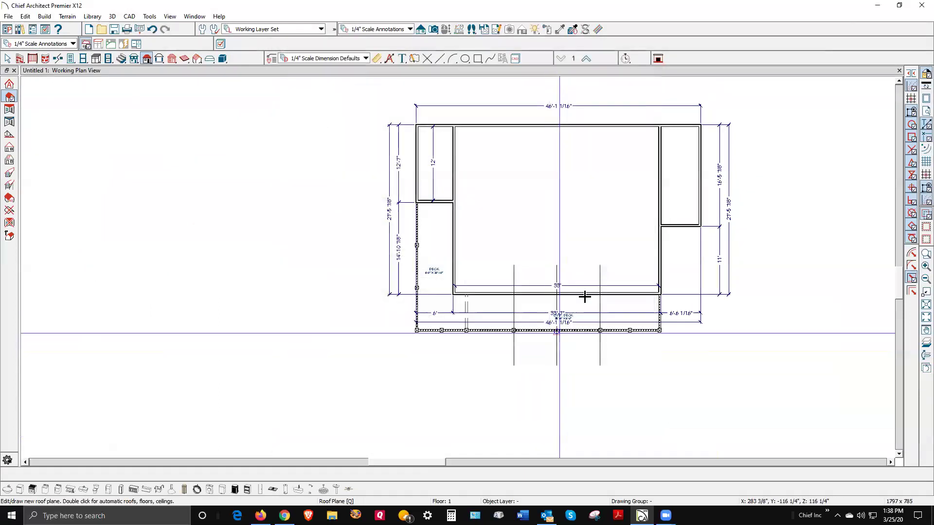
Step: Set the roof pitch to 5 in 12 for the two front deck railings on either side of the 14' center section
scroll(588, 299, "up", 2)
key("space")
left_click(638, 343)
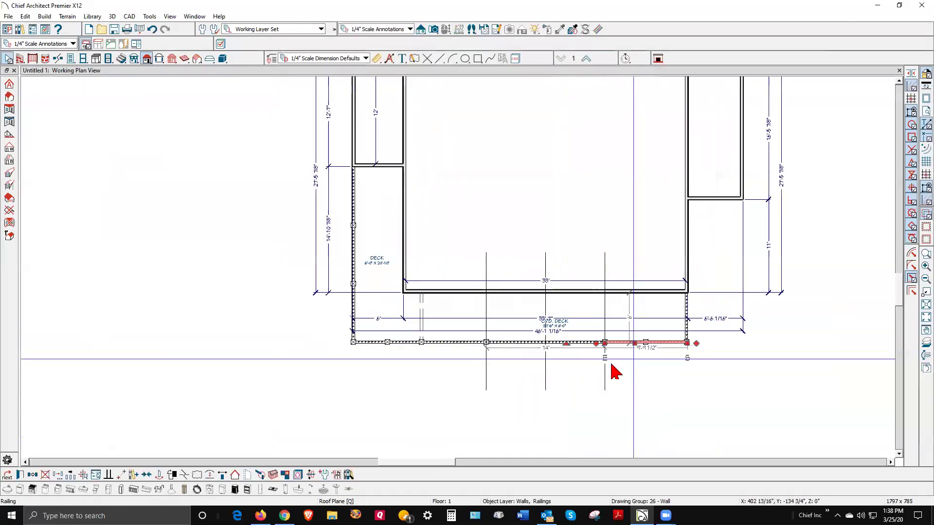
left_click(462, 347)
left_click(663, 348, "shift")
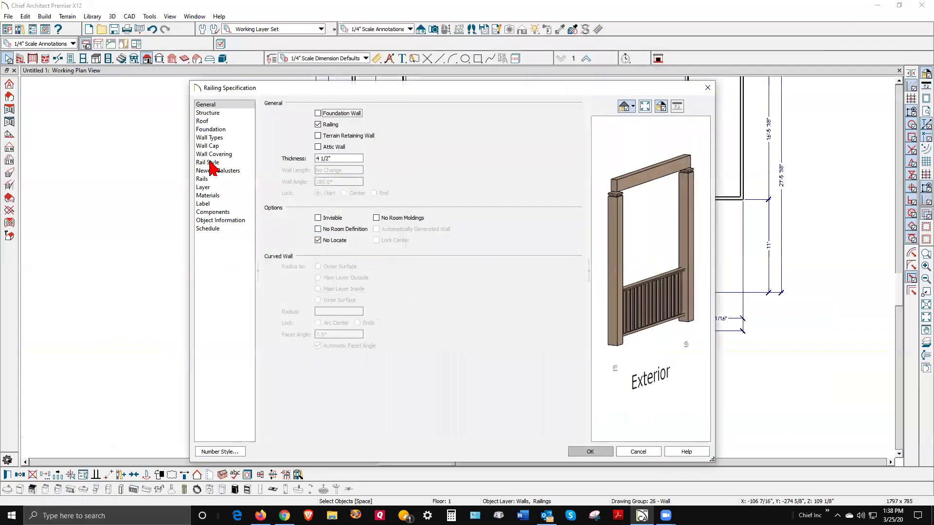
left_click(212, 122)
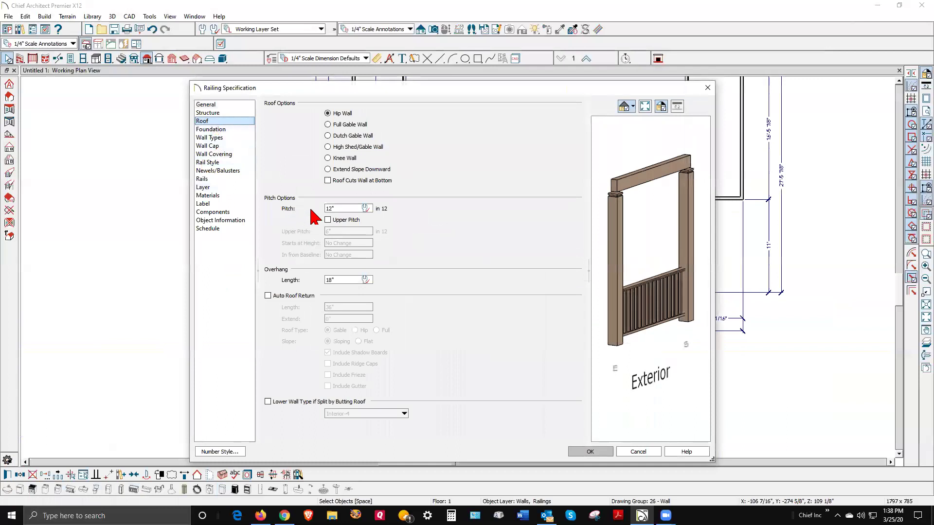
left_click(339, 209)
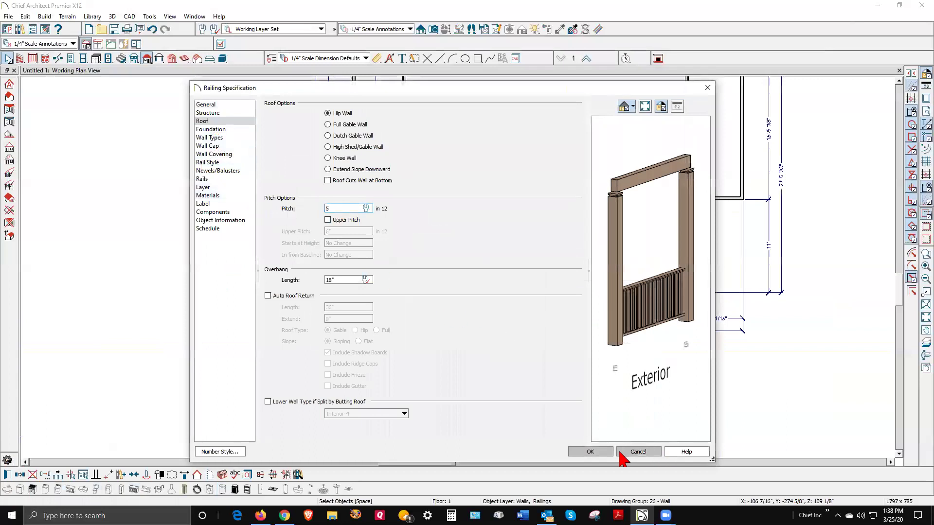
left_click(602, 452)
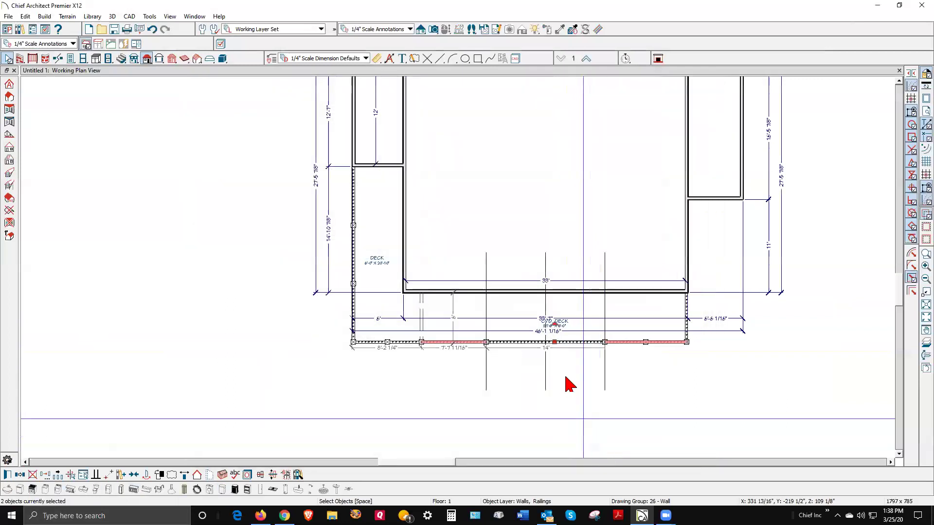
Step: Make the invisible wall and the railing at the two ends of the covered deck Full Gable Walls
left_click(563, 344)
scroll(593, 365, "up", 1)
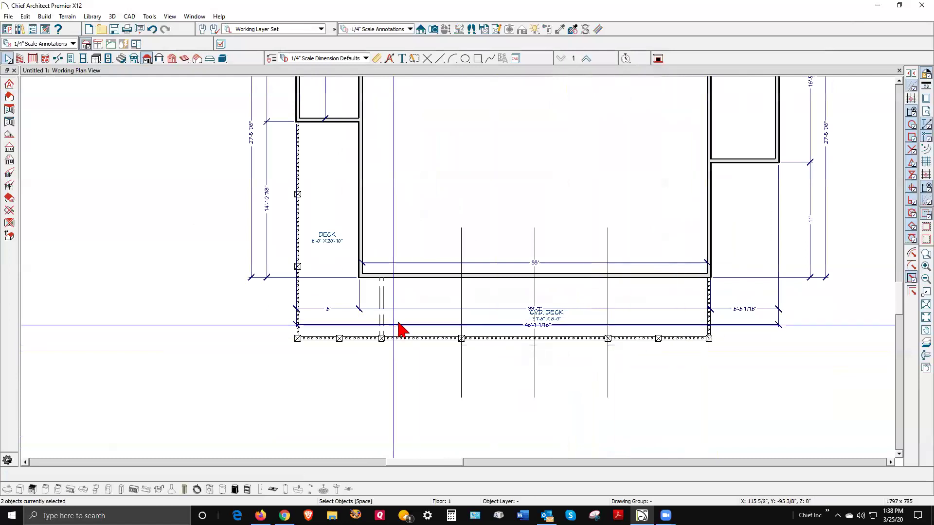
left_click(381, 302)
left_click(709, 304, "shift")
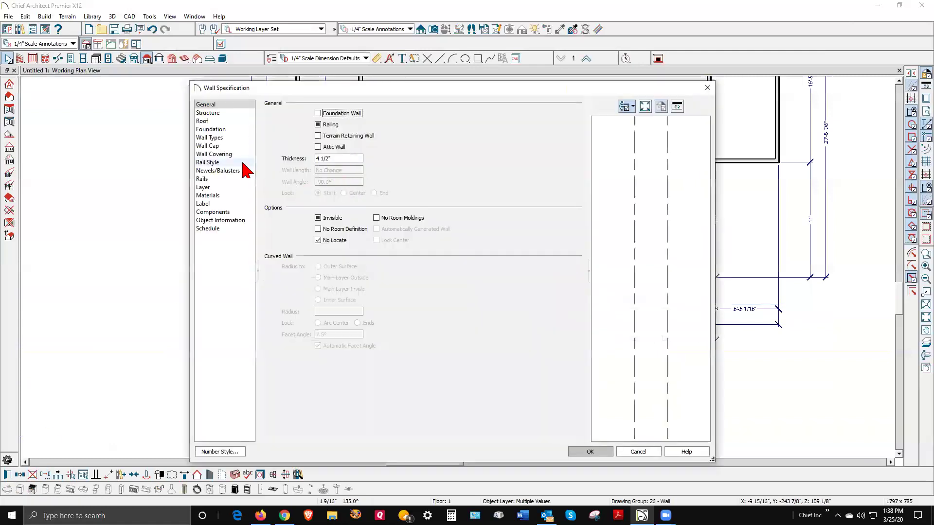
left_click(213, 121)
left_click(328, 125)
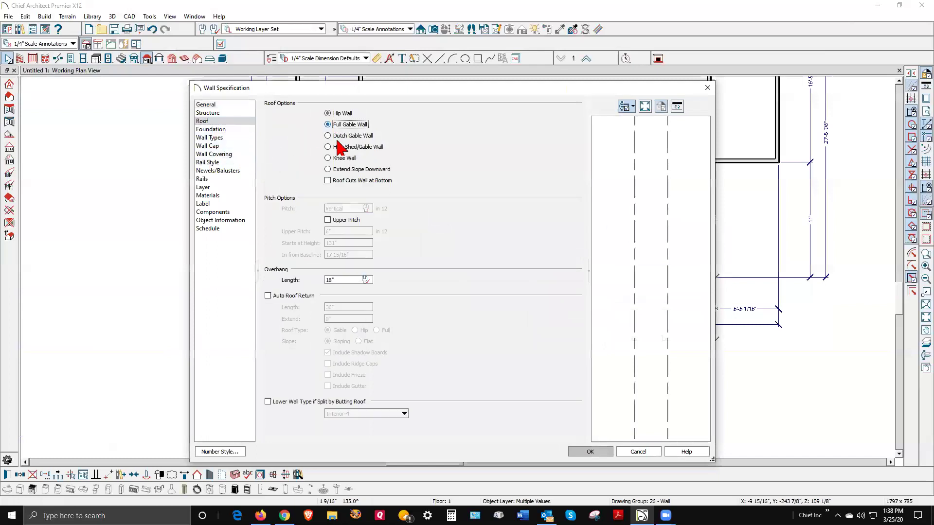
left_click(577, 453)
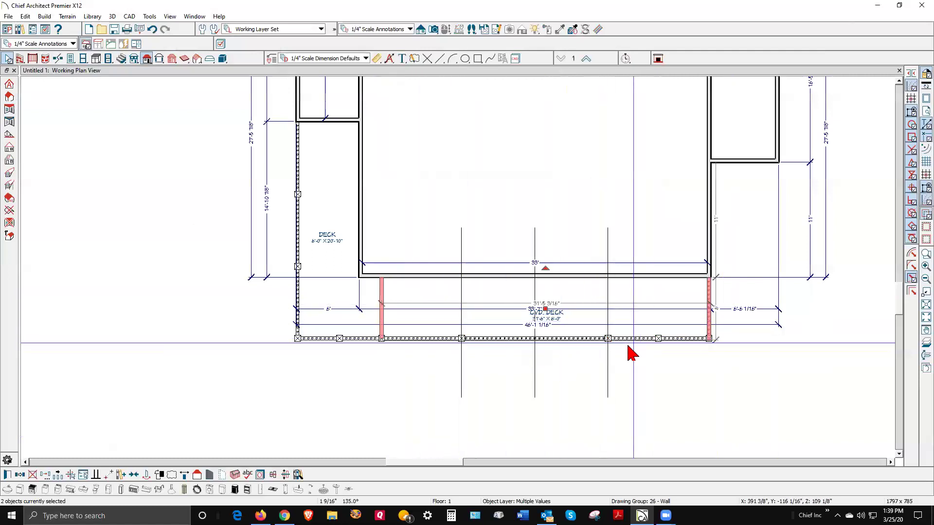
left_click(527, 382)
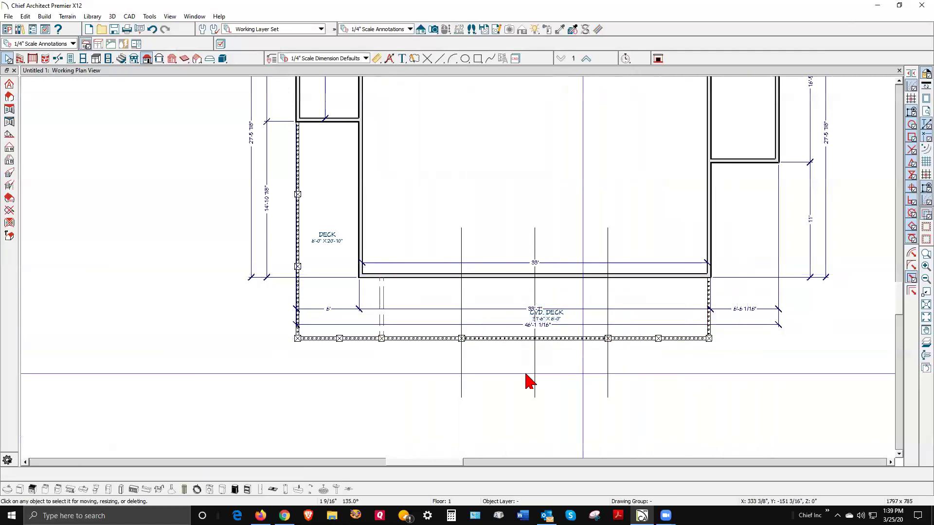
Step: Build the automatic roof planes over the house and covered deck, and dismiss the reversed wall layers warning
scroll(544, 235, "down", 2)
scroll(621, 251, "down", 1)
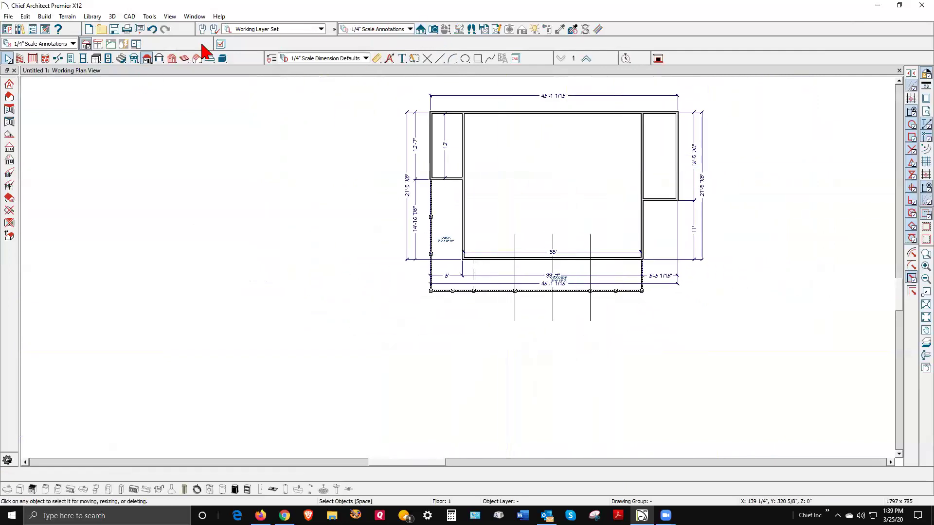
left_click(146, 59)
key("ctrl+alt+r")
left_click(360, 71)
left_click(544, 433)
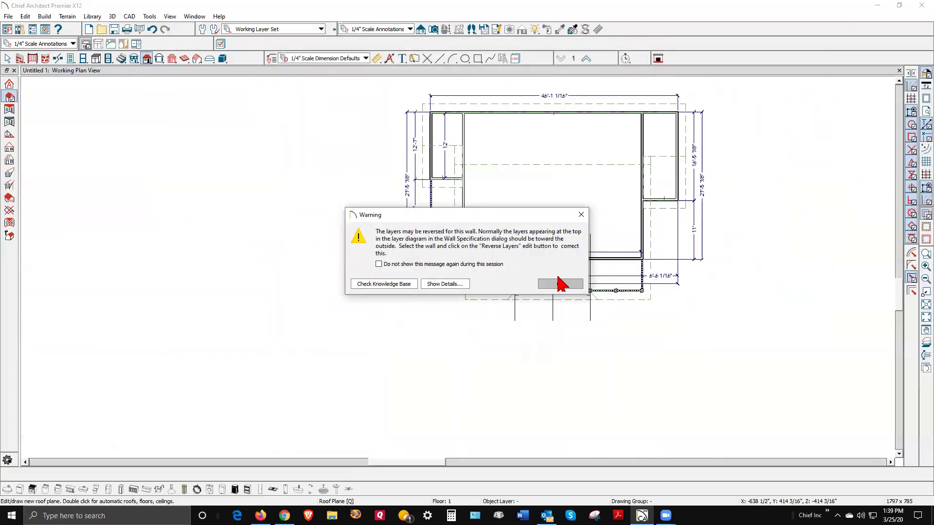
left_click(560, 285)
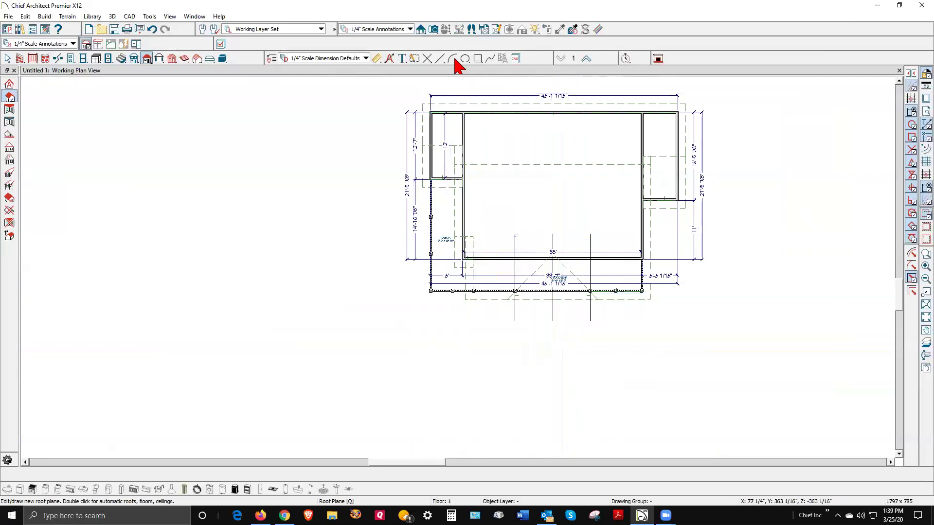
Step: Create a perspective full overview of the house to view the new roof
left_click(432, 29)
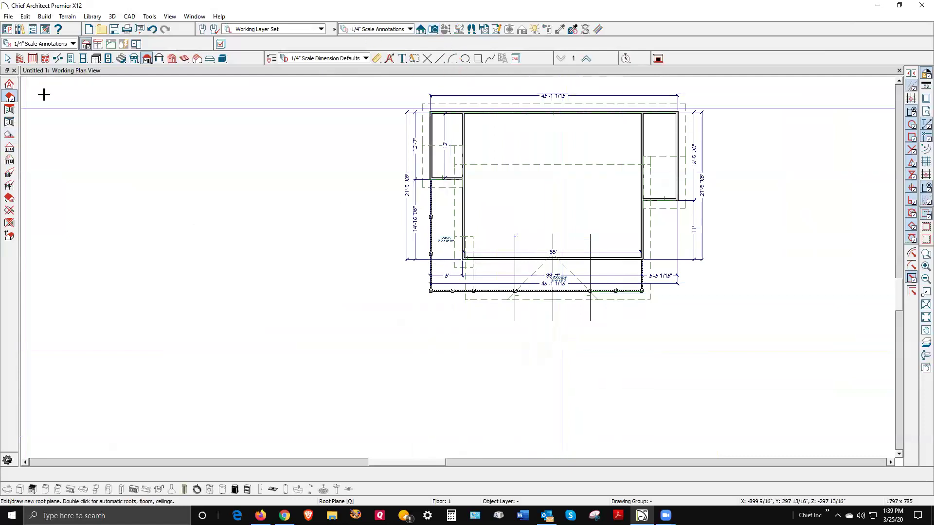
left_click(15, 95)
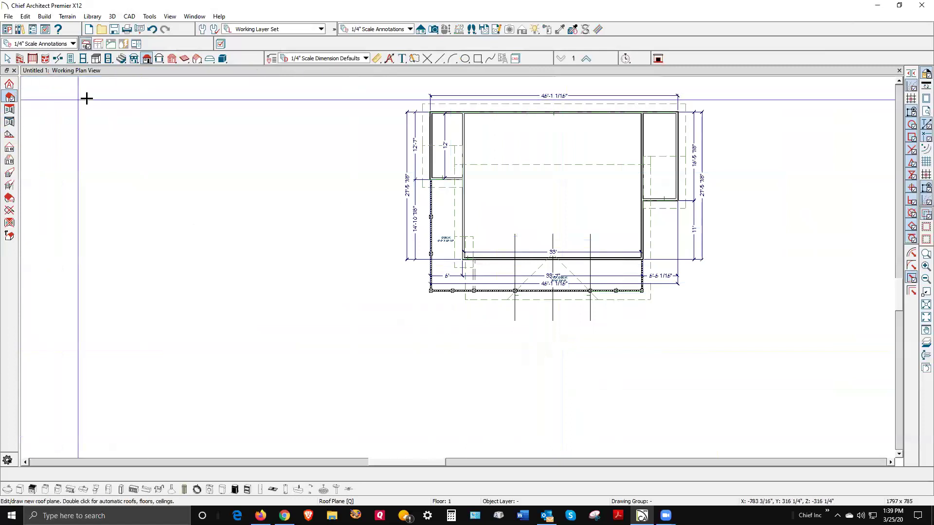
left_click(434, 30)
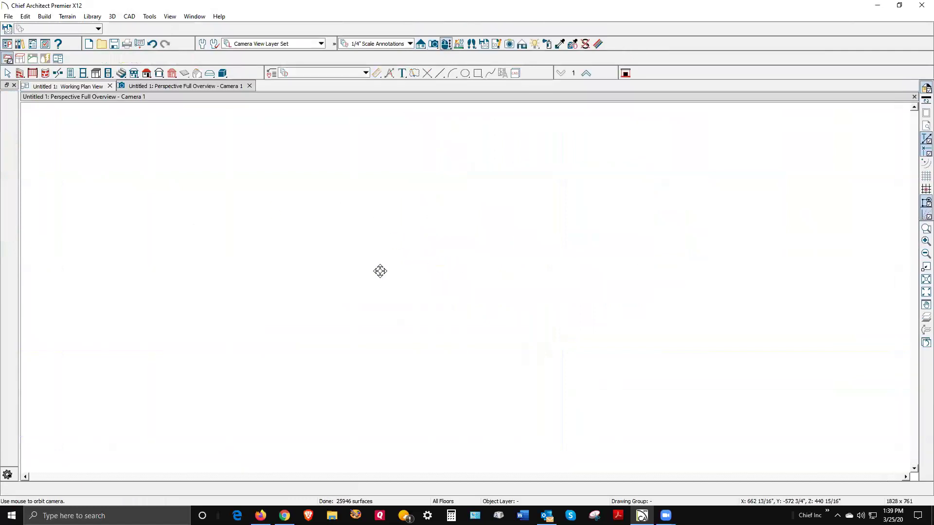
Step: Turn off colour in the overview and display the house in the Vector View rendering technique
left_click_drag(382, 267, 473, 266)
scroll(470, 261, "up", 3)
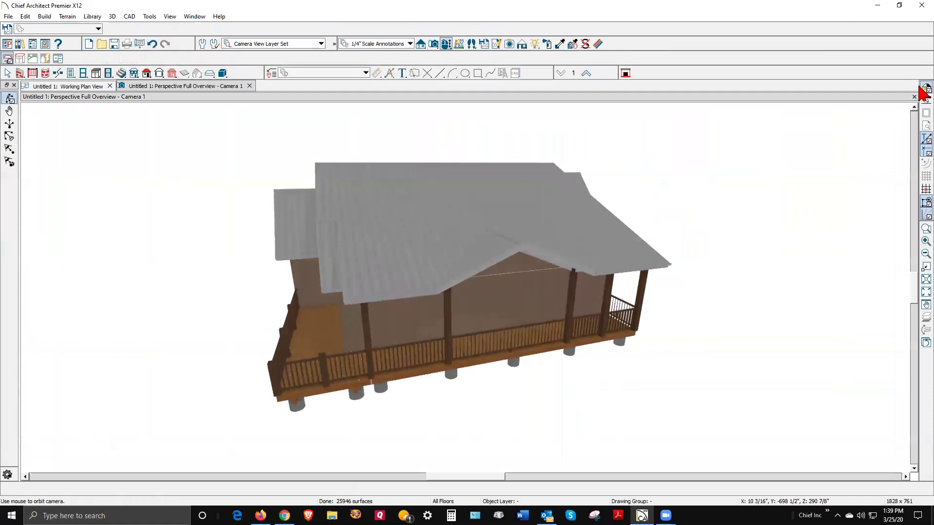
left_click(924, 90)
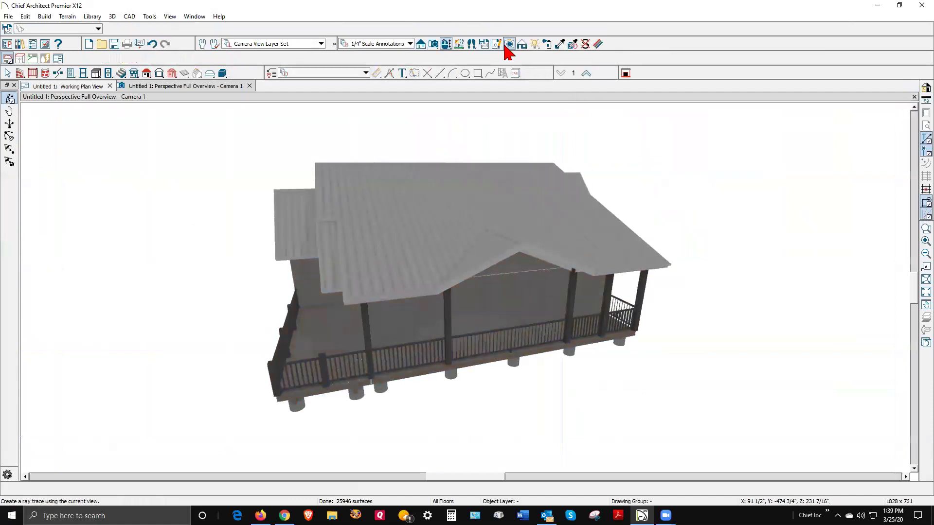
left_click(522, 44)
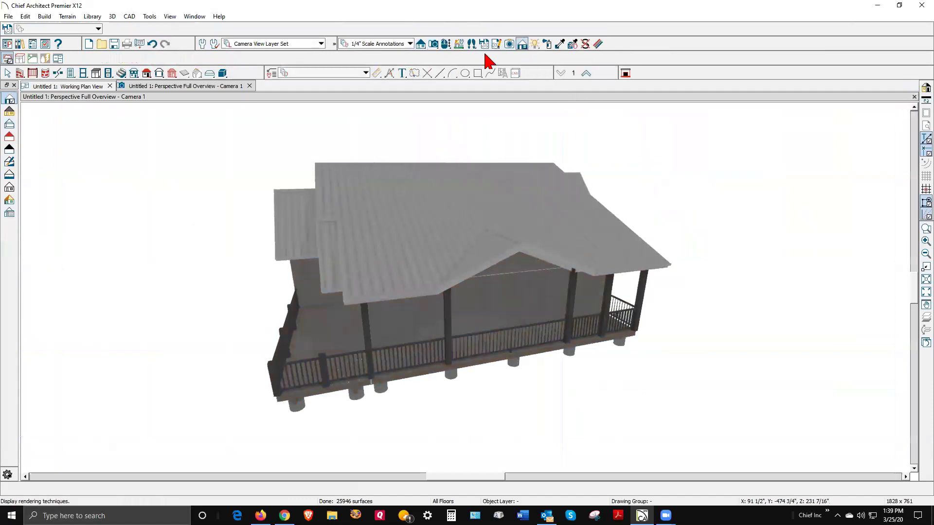
left_click(10, 112)
left_click_drag(471, 247, 455, 259)
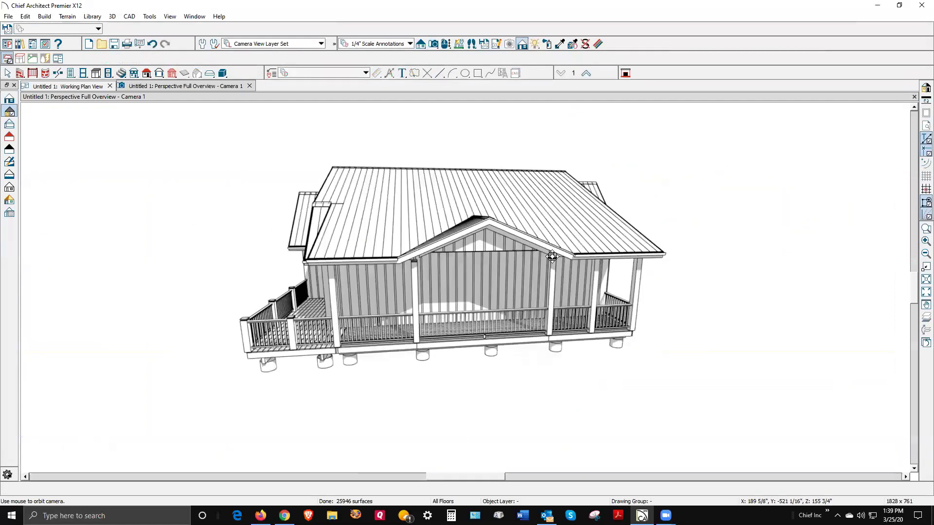
left_click_drag(494, 240, 467, 306)
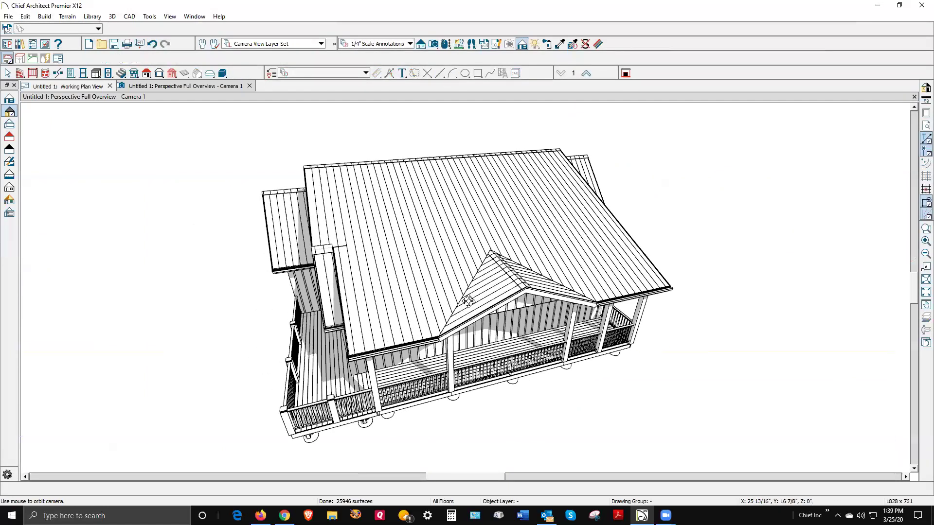
Step: Select the two roof planes of the front gable together and give them a steeper pitch with the baseline height locked
key("space")
left_click(466, 312)
left_click(535, 304, "shift")
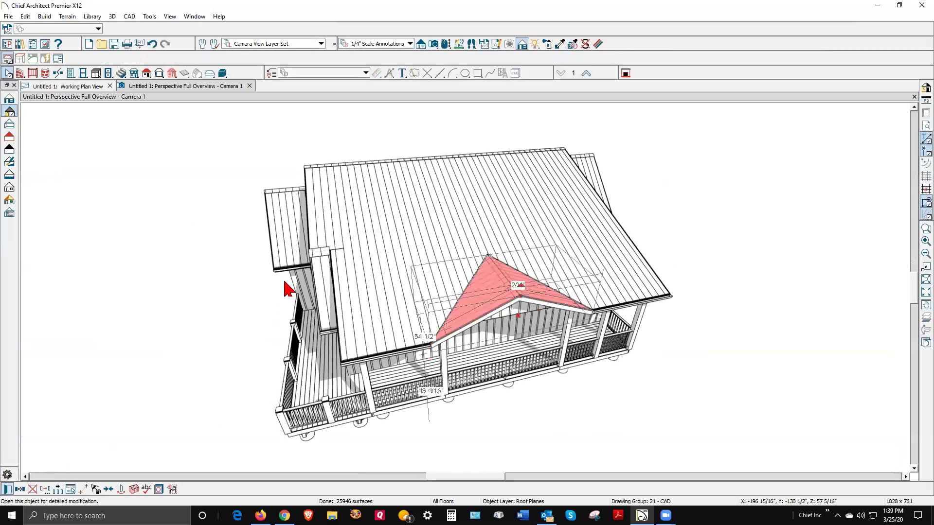
left_click(336, 223)
left_click(455, 151)
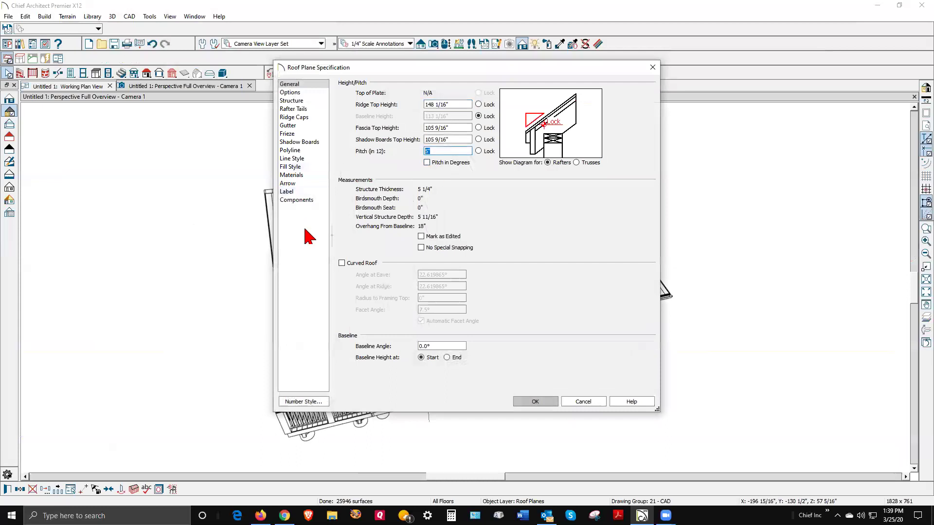
left_click(548, 400)
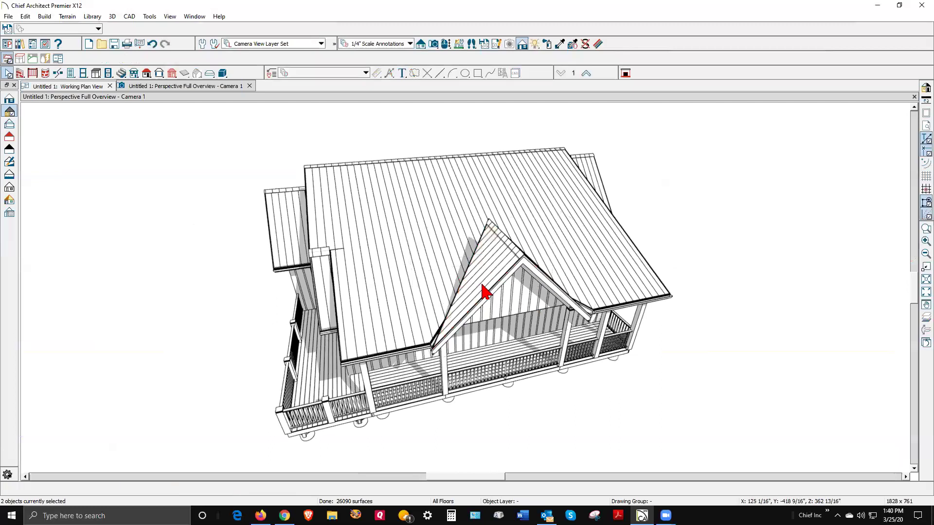
Step: Join the large front roof plane to the steepened gable plane along the left valley
left_click(461, 285)
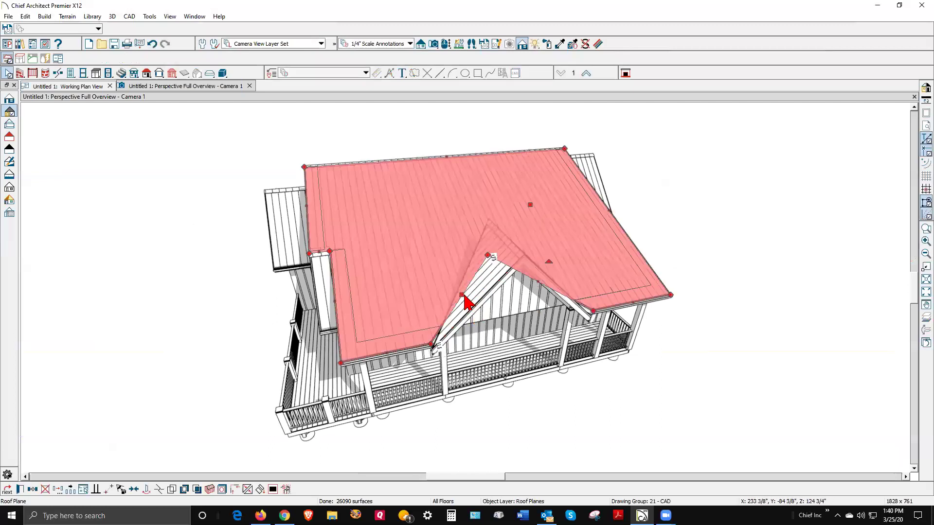
left_click(247, 489)
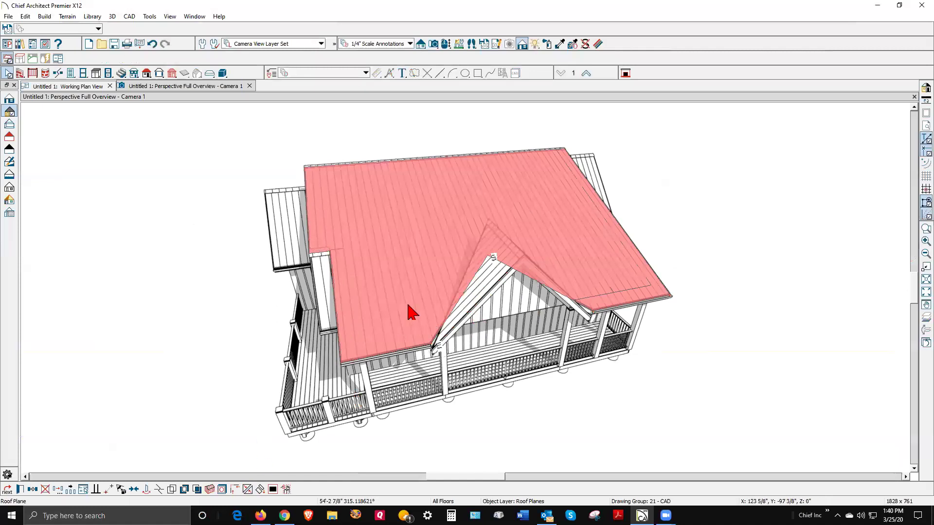
left_click(651, 236)
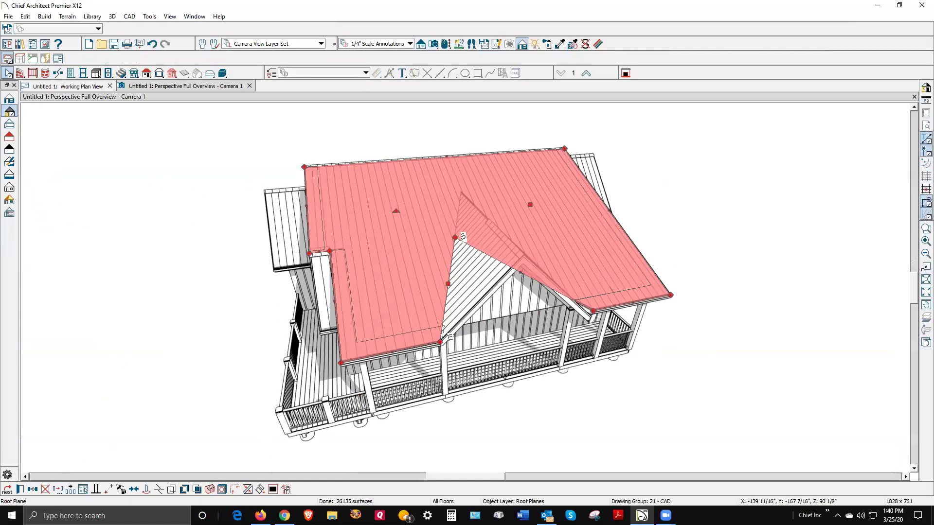
Step: Try to join the large front roof plane to the gable's right plane along the right valley, and dismiss the warning
left_click(445, 44)
left_click_drag(452, 185, 476, 181)
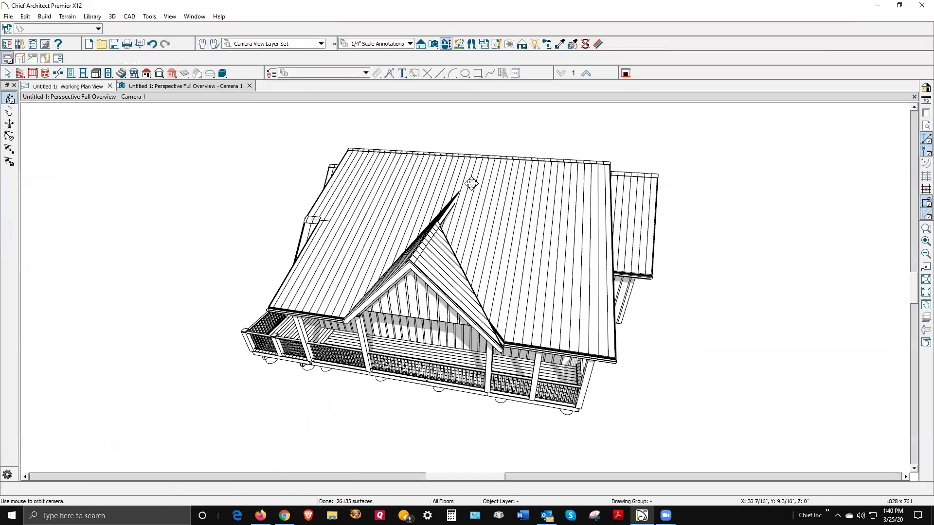
left_click_drag(467, 286, 474, 292)
key("space")
left_click(483, 292)
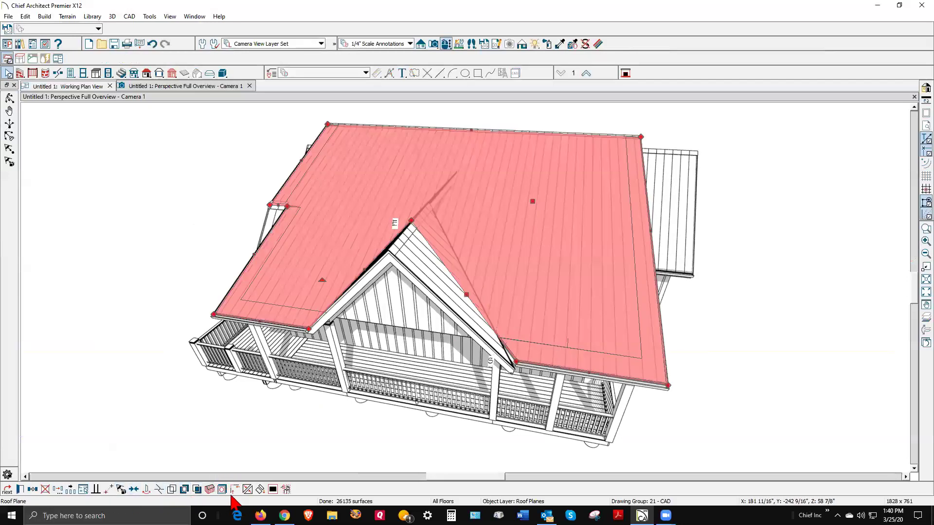
left_click(505, 320)
key("Delete")
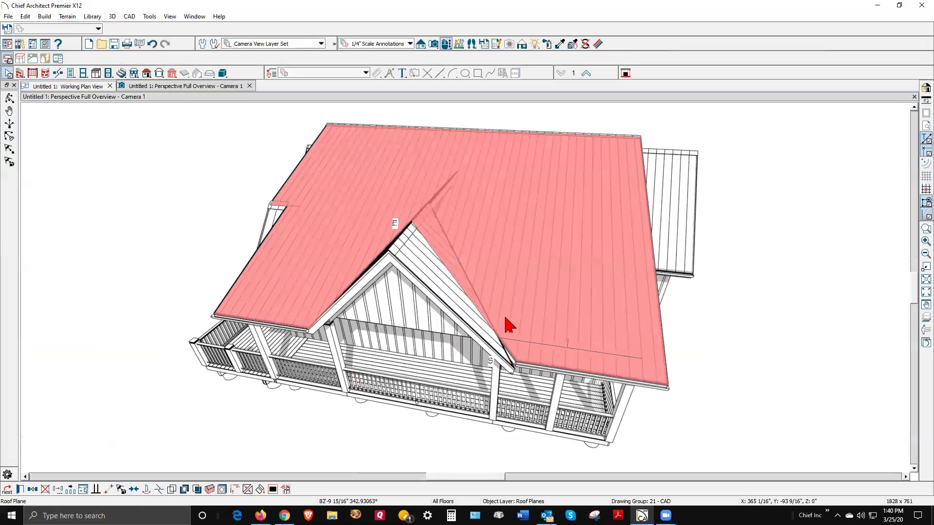
left_click(507, 323)
left_click(535, 274)
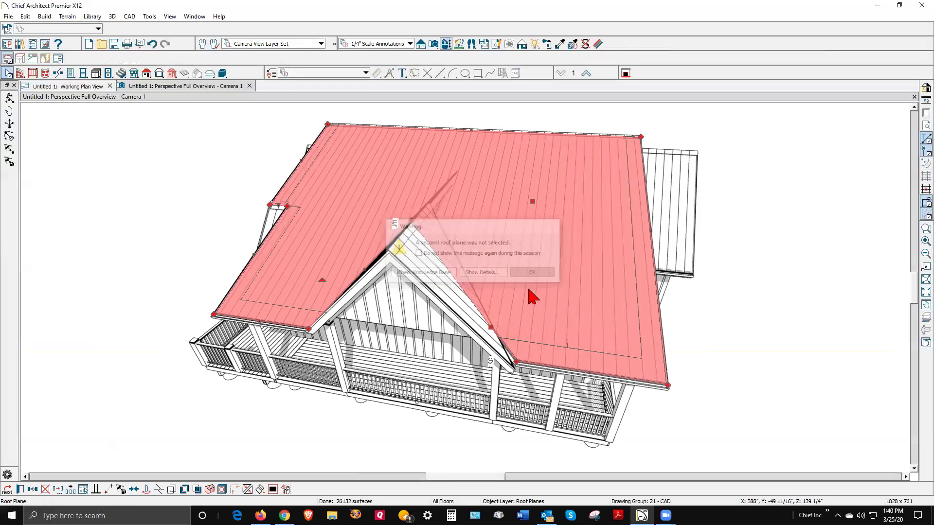
Step: Try again to join the right valley edge of the large roof plane with the gable plane, then deselect
left_click(221, 490)
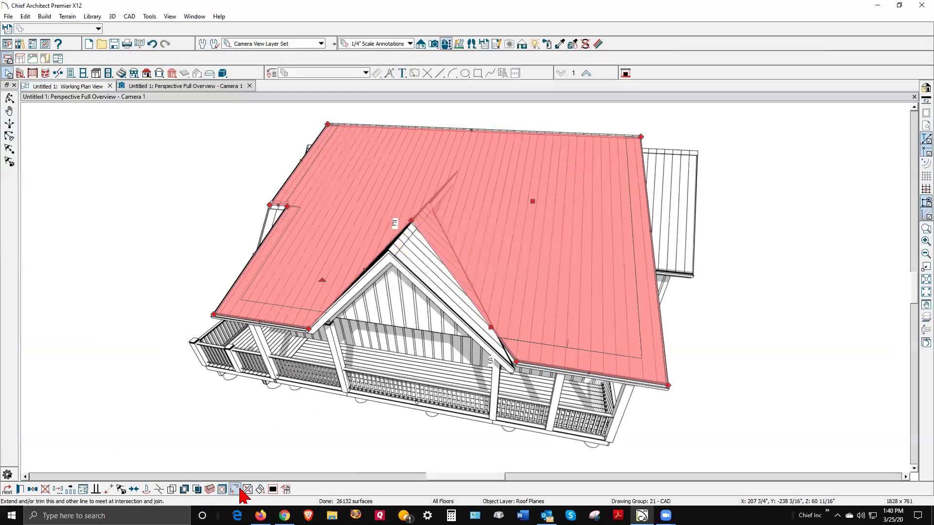
left_click(472, 321)
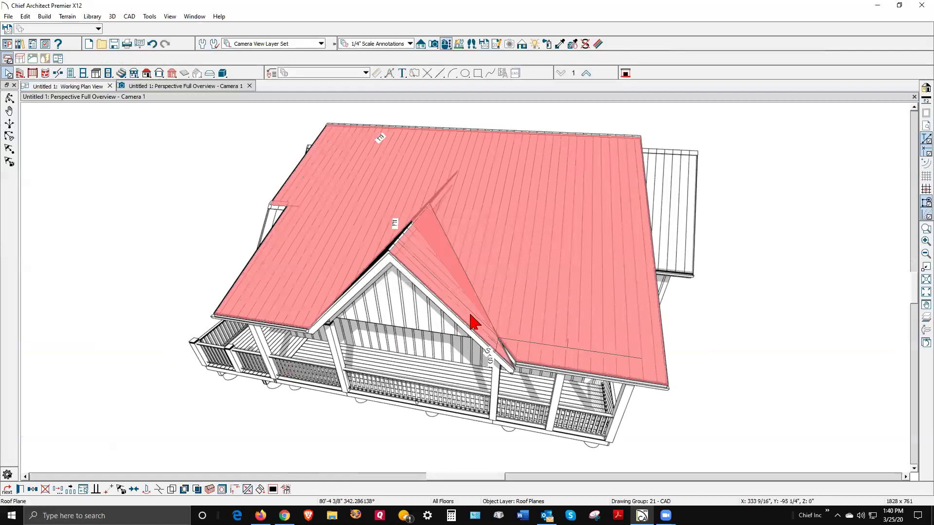
left_click(500, 308)
left_click(557, 286)
key("Escape")
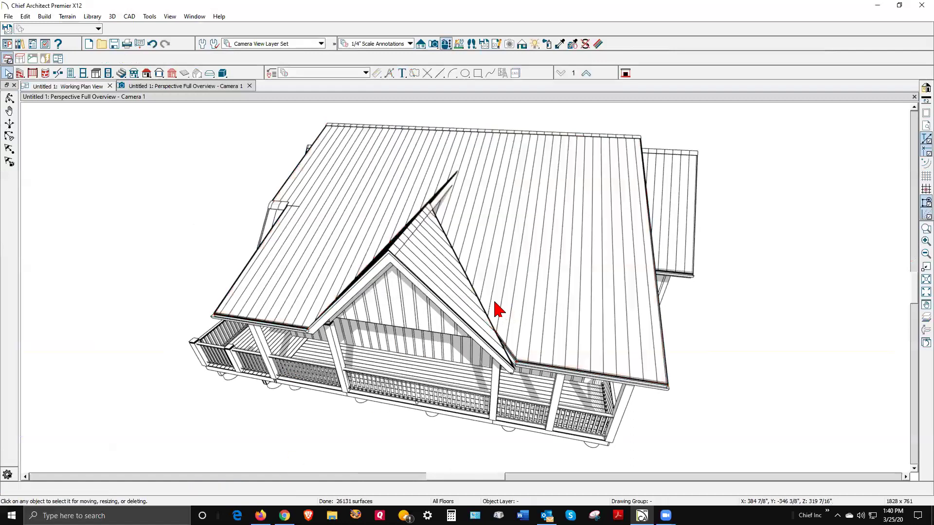
Step: Pull the large roof plane's valley corner up to the tip of the gable ridge and join the right gable plane to the large plane
left_click(492, 290)
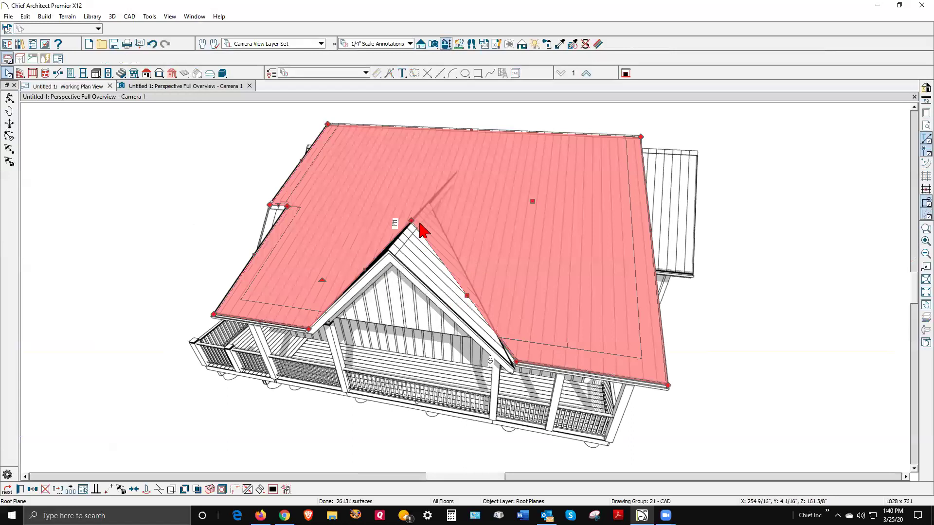
left_click_drag(411, 221, 460, 166)
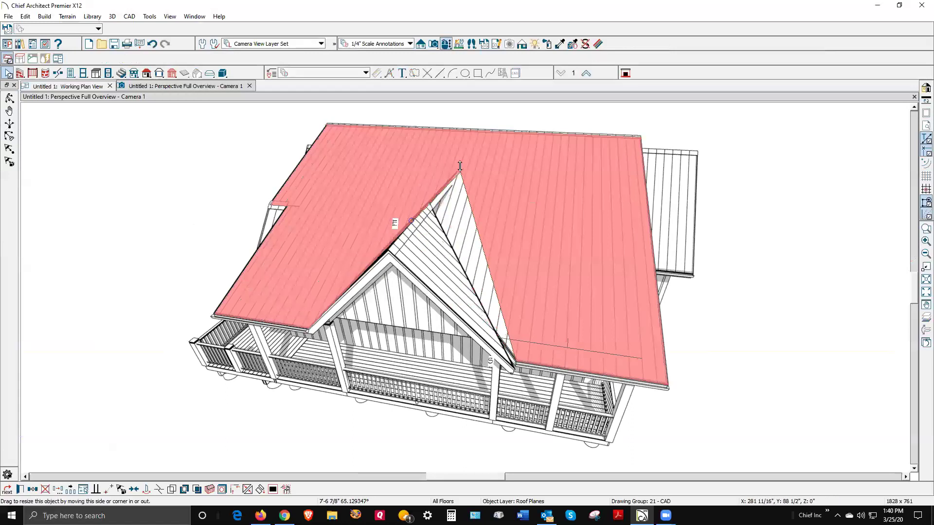
left_click_drag(436, 268, 442, 270)
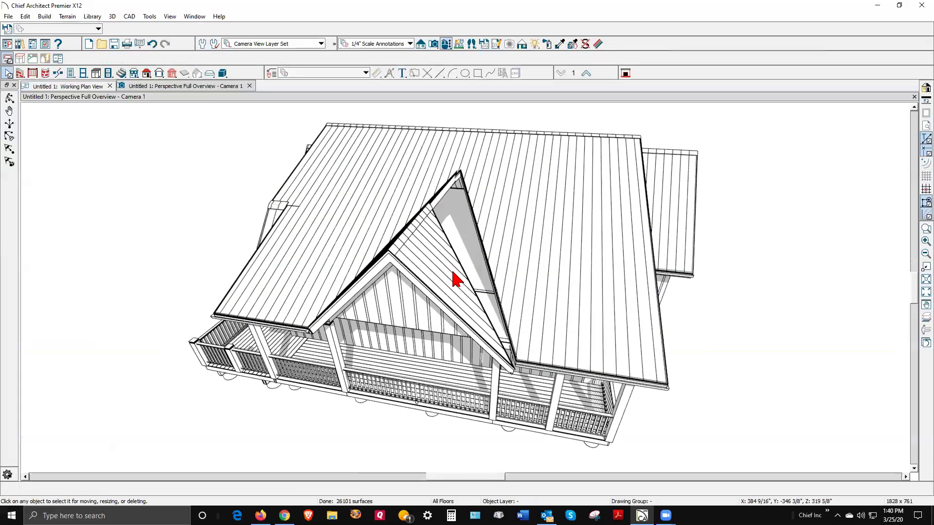
right_click(455, 270)
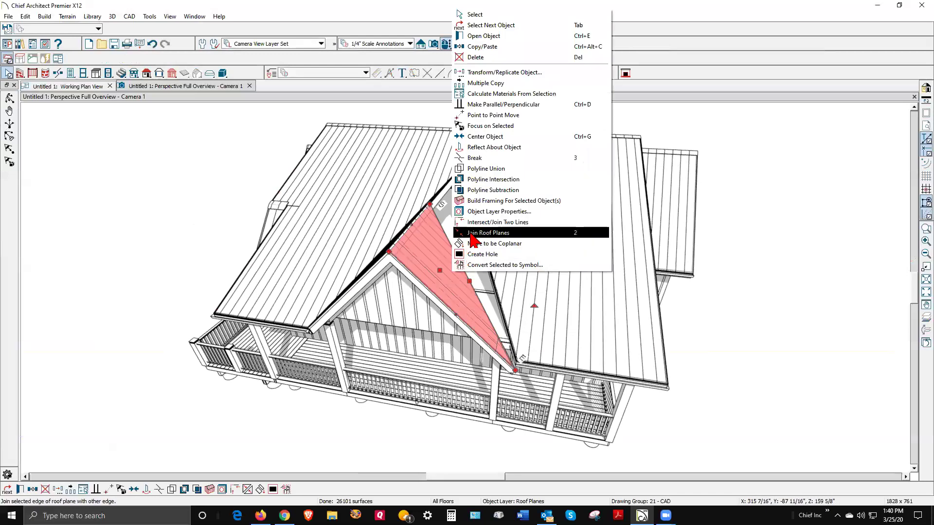
left_click(488, 232)
left_click(492, 262)
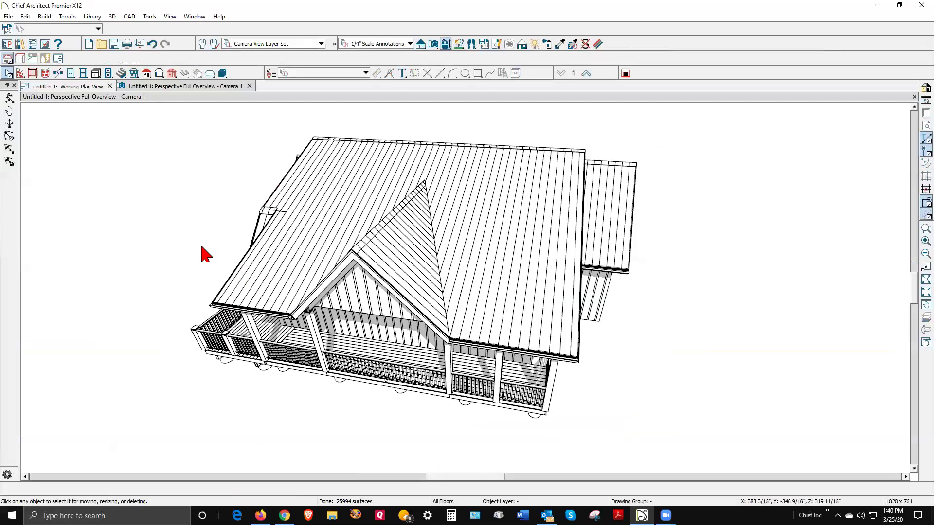
Step: Lower the upper edge of the large front roof plane below the gable's peak, splitting it into separate planes on either side
left_click(495, 261)
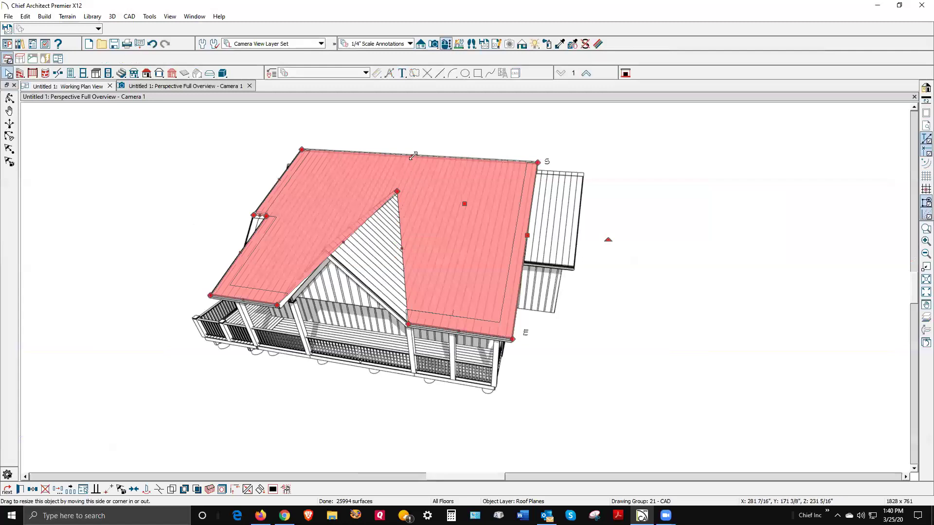
left_click_drag(413, 155, 395, 231)
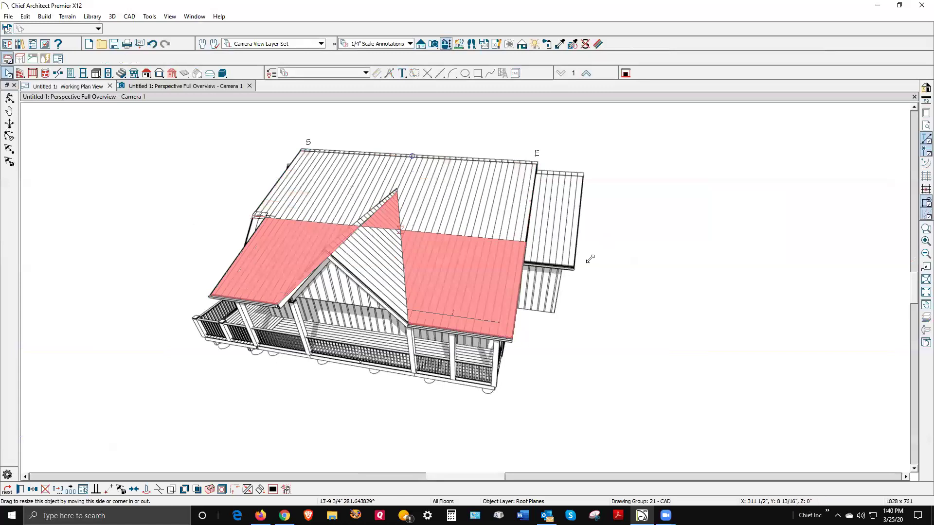
left_click_drag(590, 259, 593, 263)
scroll(627, 292, "down", 3)
middle_click_drag(648, 310, 327, 250)
scroll(487, 267, "up", 5)
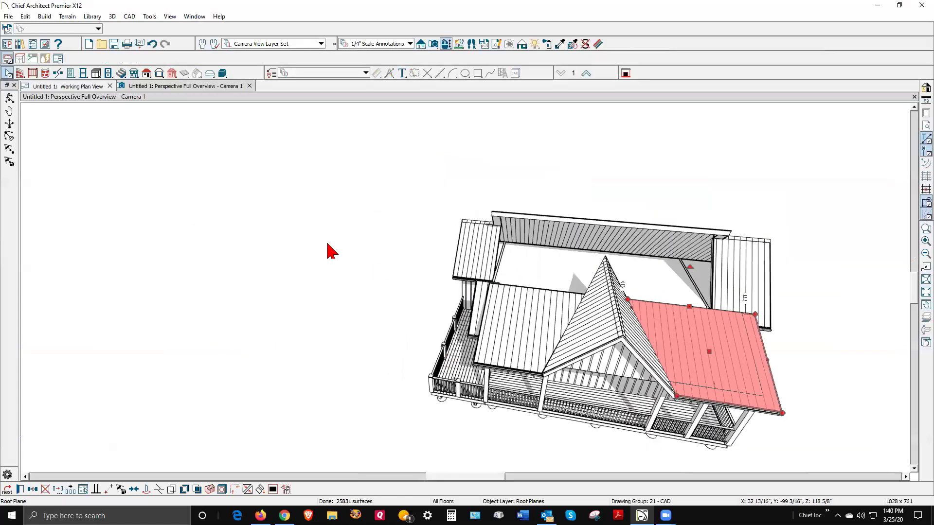
Step: Extend the narrow roof plane at the stepped left end upward and join it to the rear roof plane at the ridge
left_click(9, 99)
left_click_drag(330, 250, 528, 311)
key("space")
left_click(527, 269)
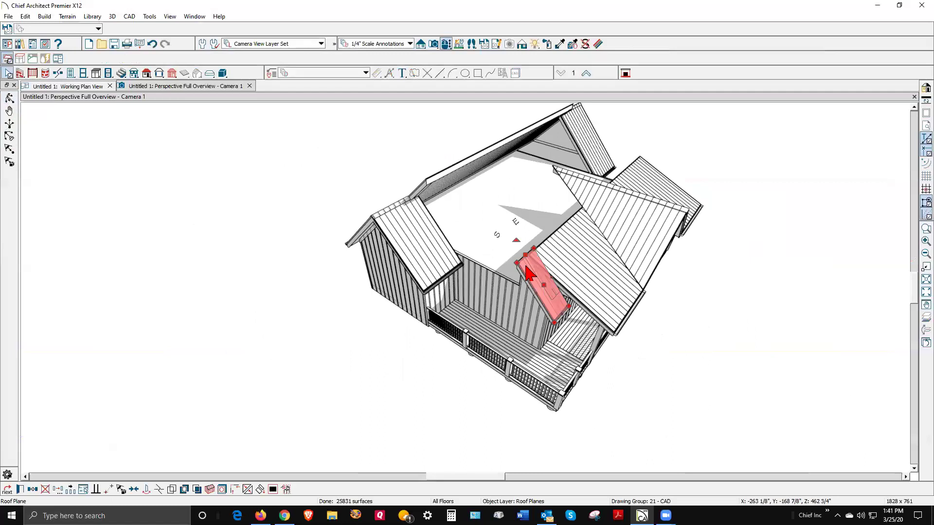
left_click_drag(523, 253, 469, 180)
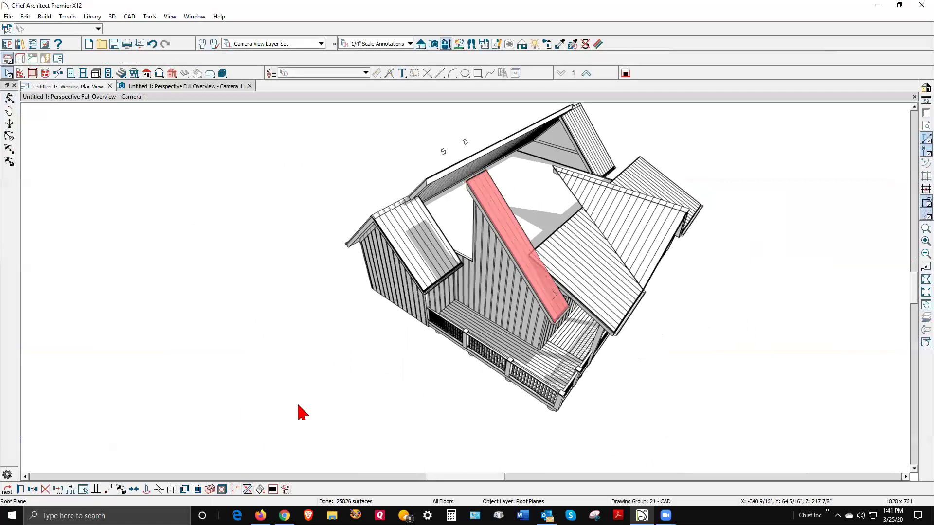
left_click(462, 169, "shift")
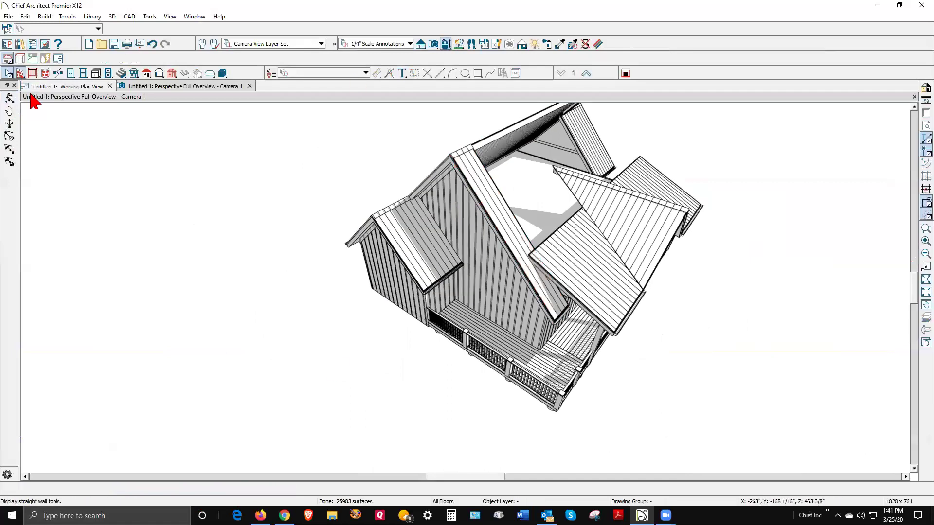
Step: Break the narrow plane's inner edge level with the lowered front planes and stretch its upper part to the far end of the ridge
left_click(10, 97)
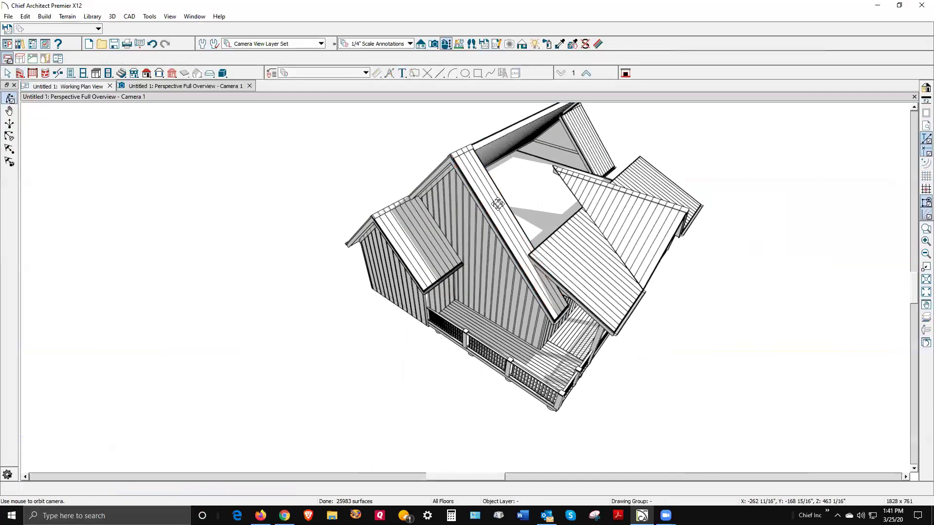
left_click_drag(507, 203, 398, 195)
scroll(530, 233, "down", 1)
key("space")
left_click(507, 265)
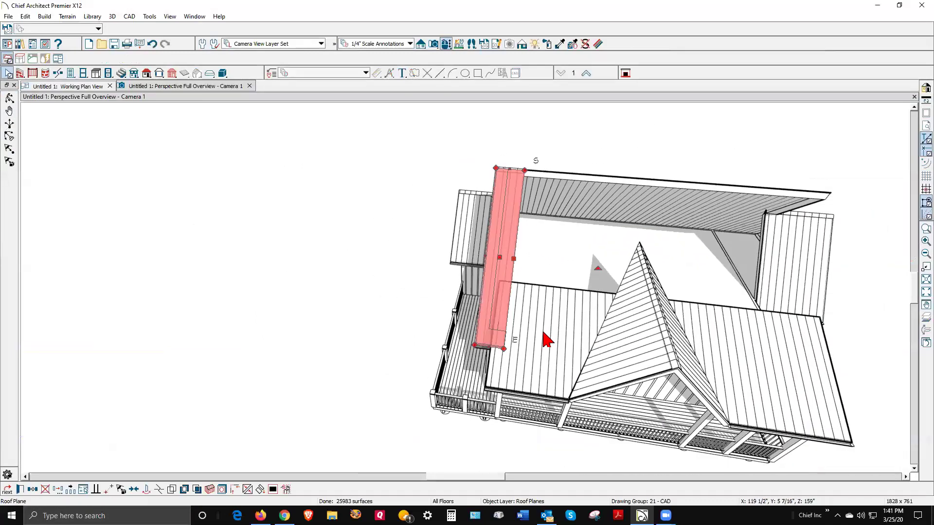
left_click(157, 490)
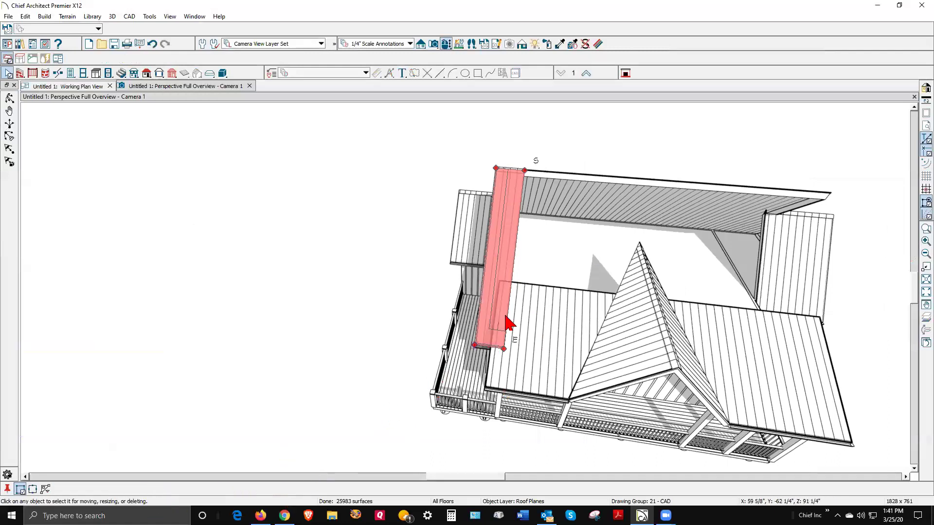
left_click(514, 287)
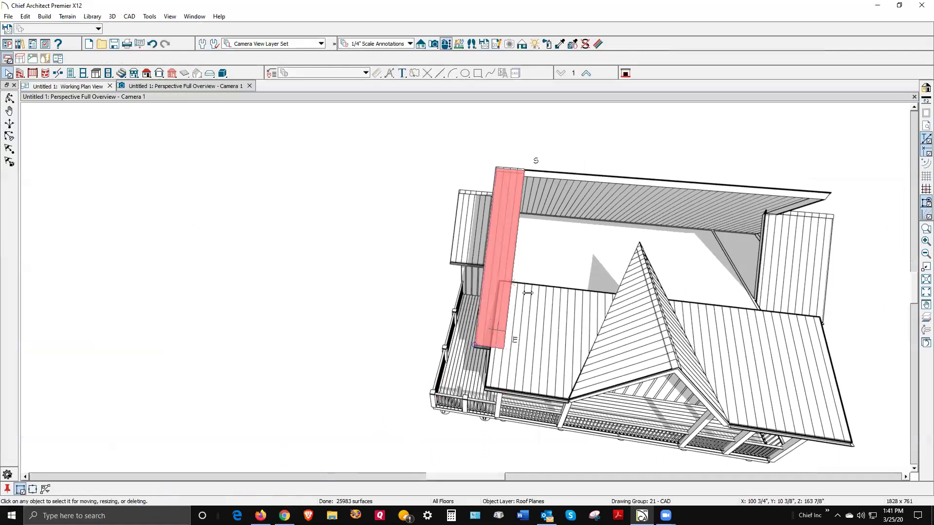
left_click_drag(514, 277, 832, 193)
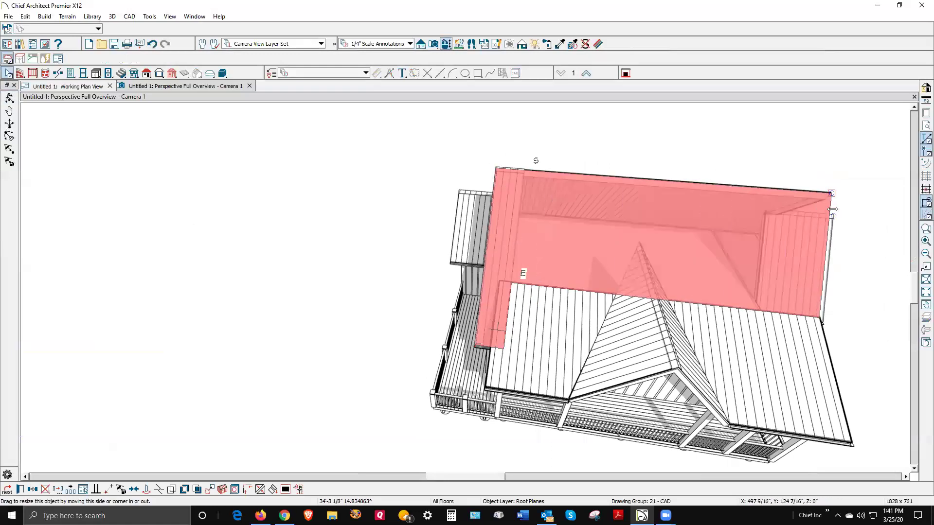
Step: Join the front roof planes on both sides of the gable to the steeper main plane above them
right_click(589, 309)
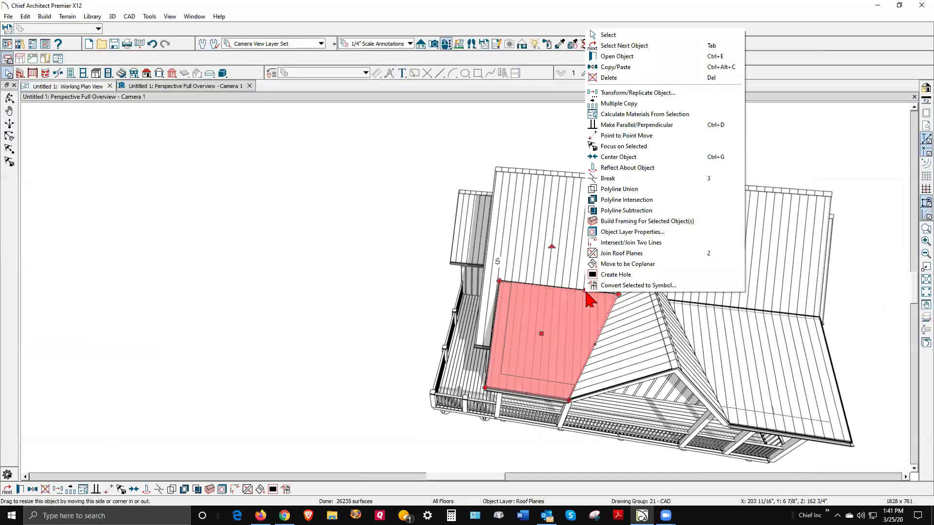
left_click(594, 254)
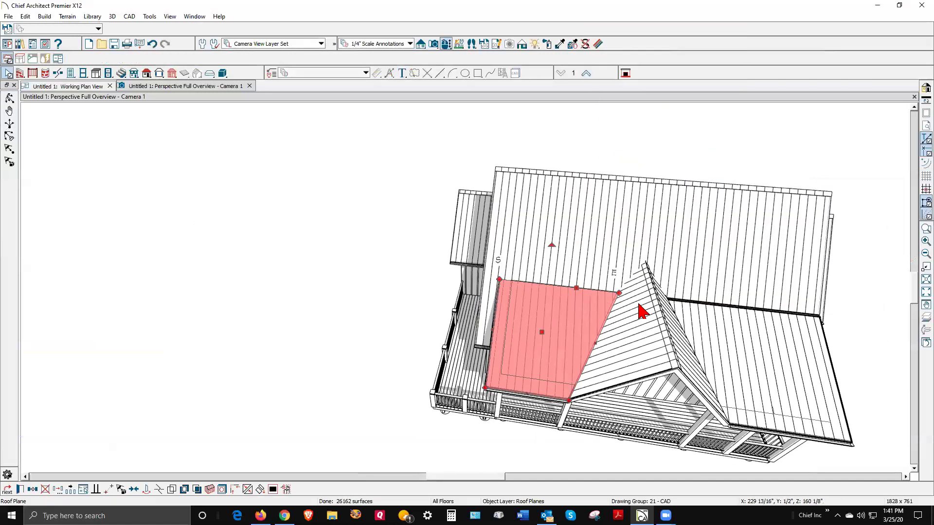
right_click(736, 325)
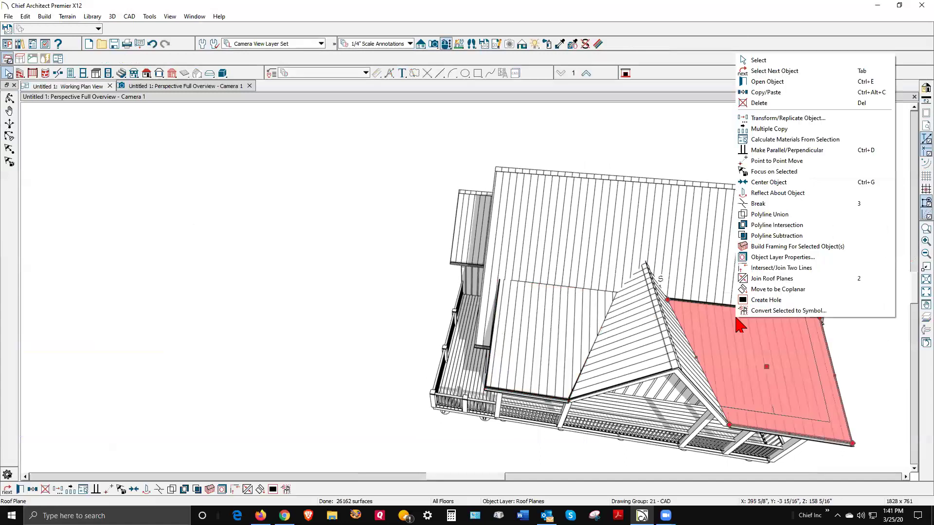
left_click(761, 278)
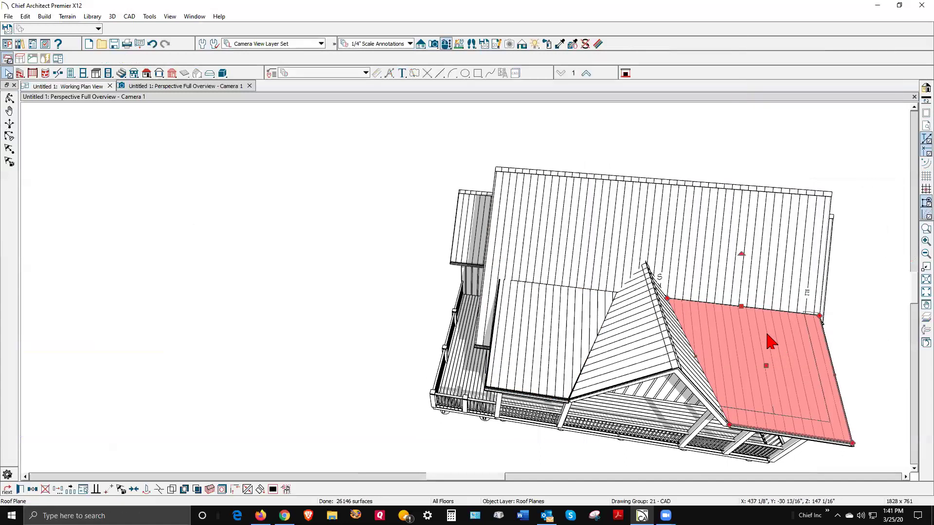
Step: Break the main roof plane's lower edge near its right end and extend that end strip down to form an eave beside the porch roof
left_click(287, 202)
left_click(9, 97)
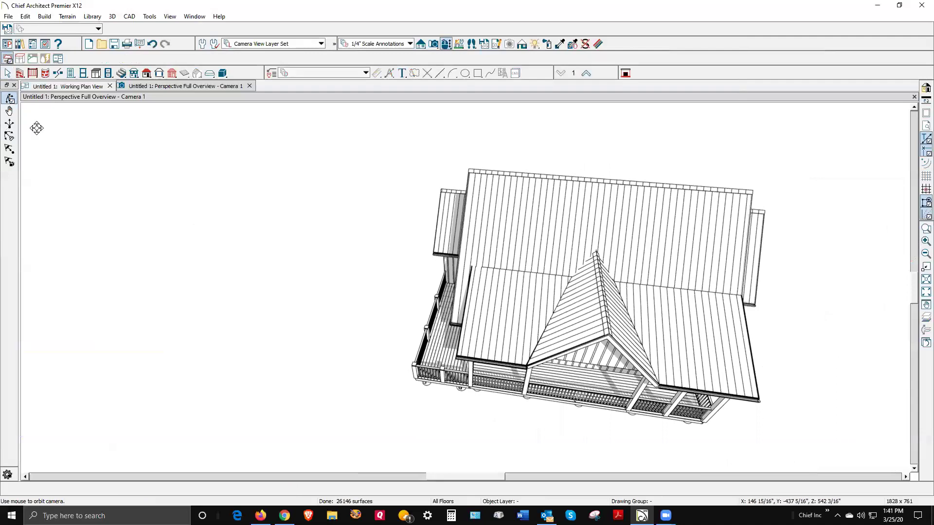
left_click_drag(524, 291, 429, 232)
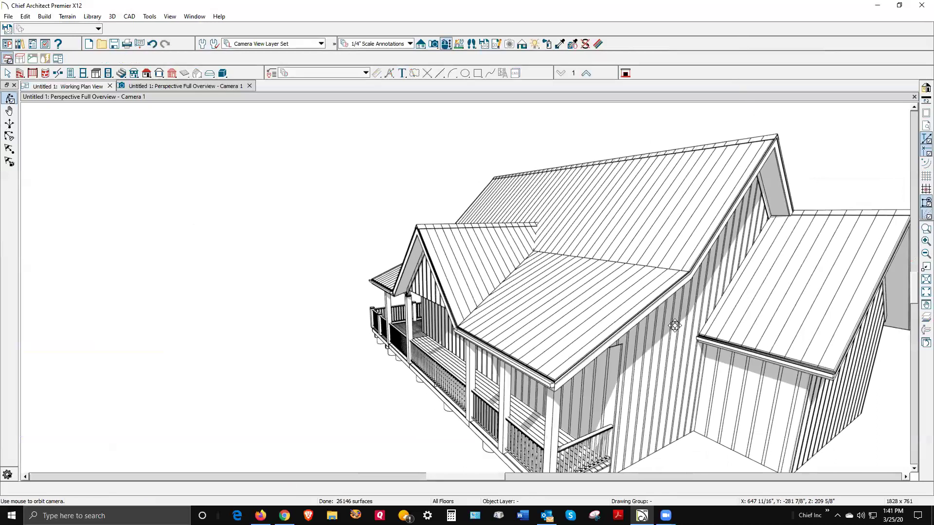
mouse_move(656, 259)
left_mouse_down()
mouse_move(854, 277)
mouse_move(817, 276)
left_mouse_up()
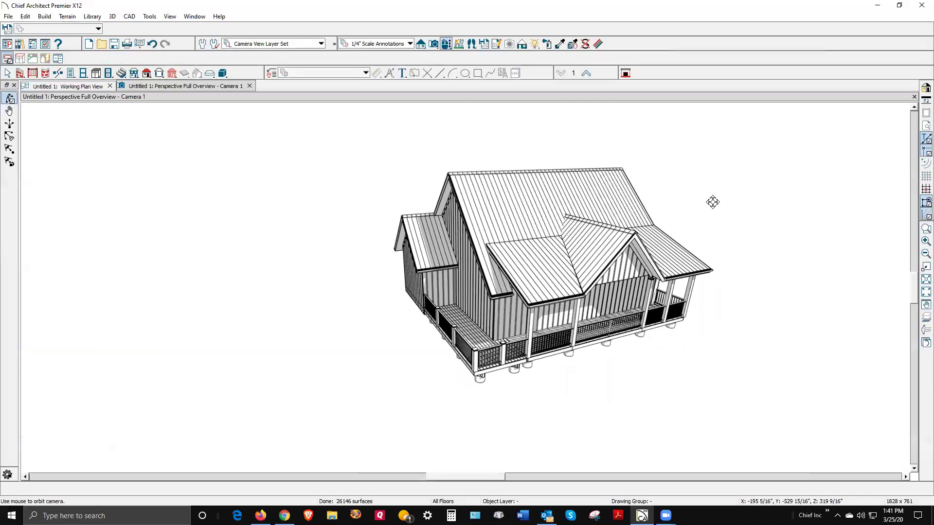
left_click_drag(547, 232, 395, 201)
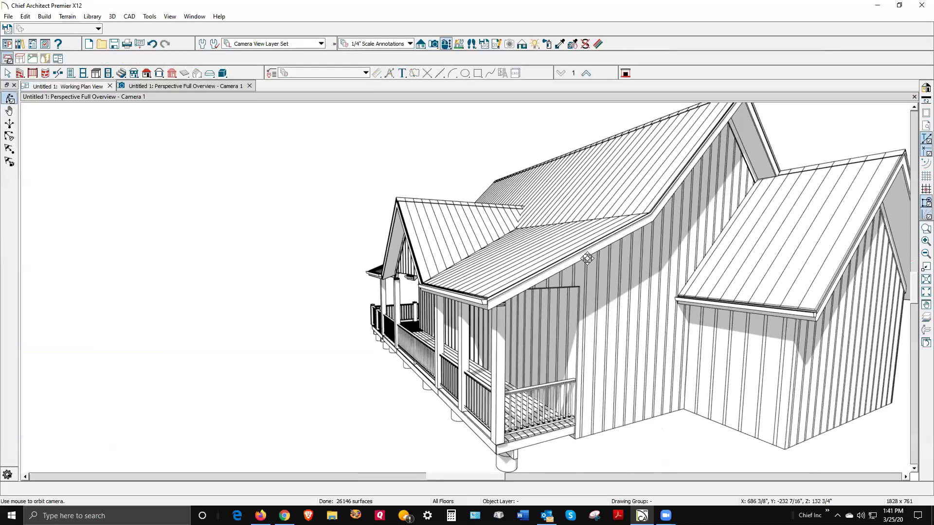
key("space")
left_click(640, 245)
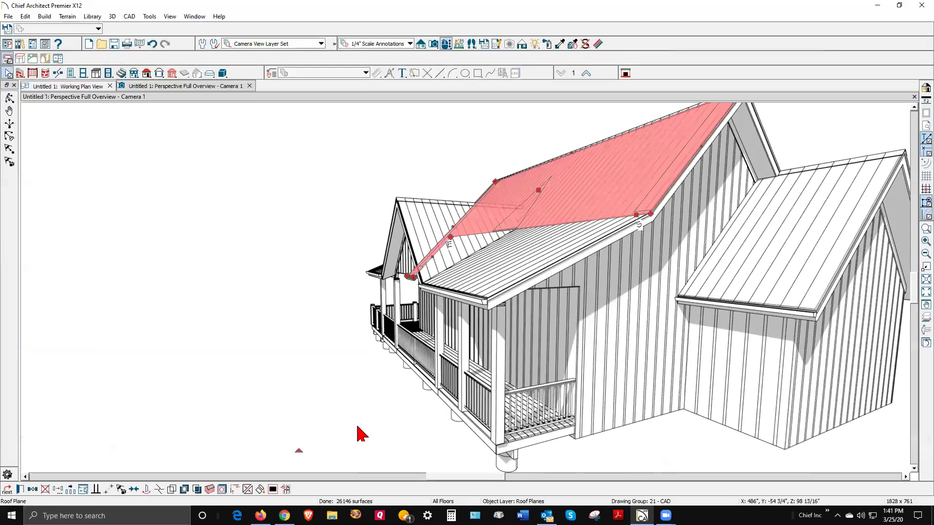
left_click(158, 489)
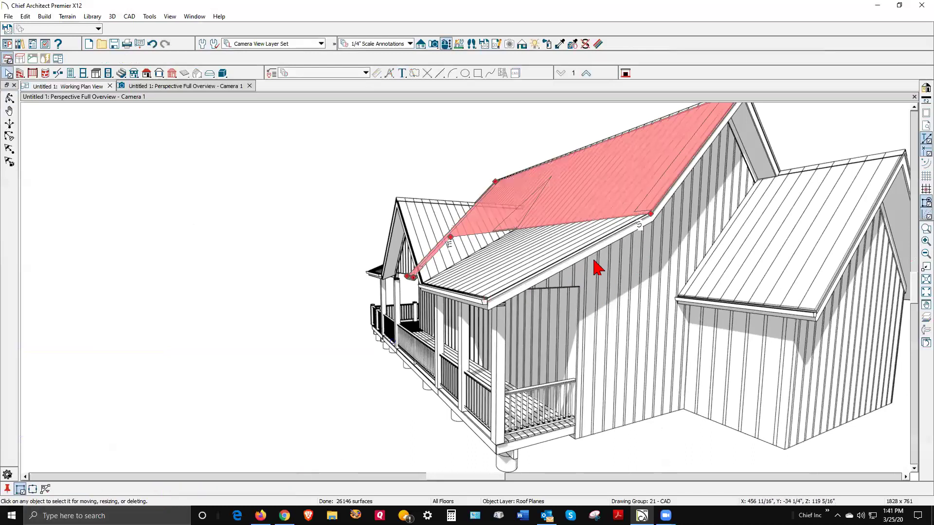
left_click(623, 216)
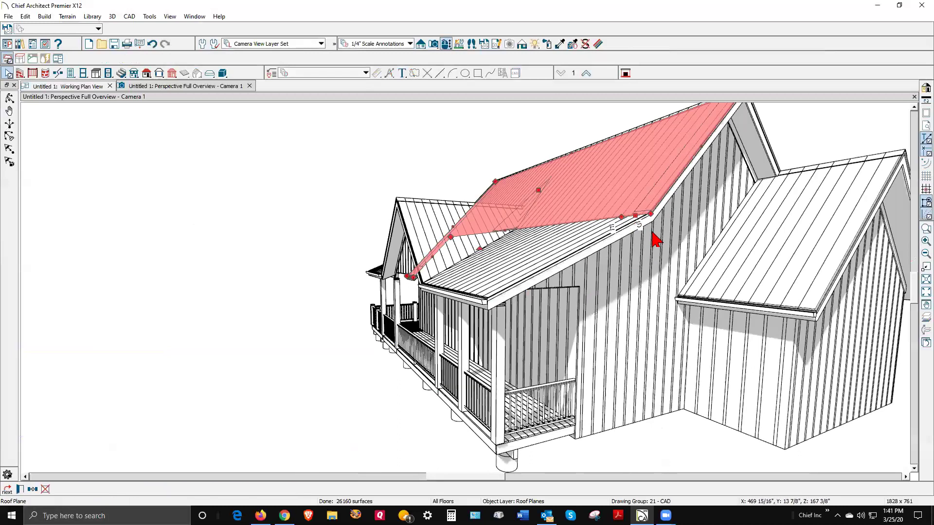
left_click_drag(640, 216, 606, 286)
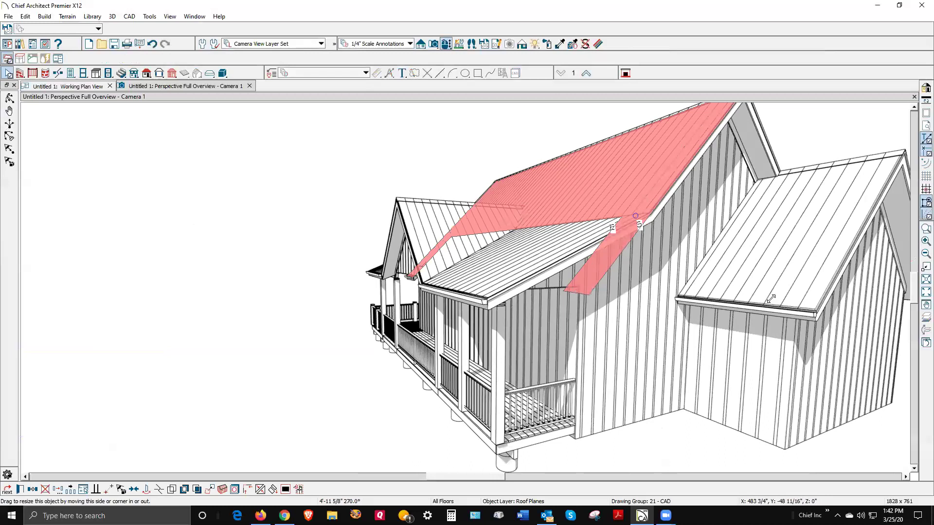
key("Escape")
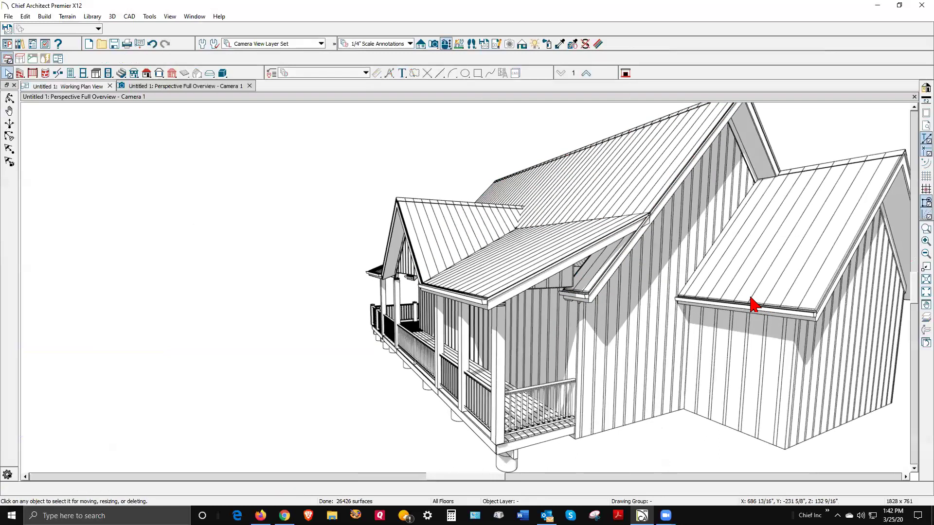
Step: In the plan view, move the right eave strip's inner edge outward to align with the outer face of the side wall
key("ctrl+Tab")
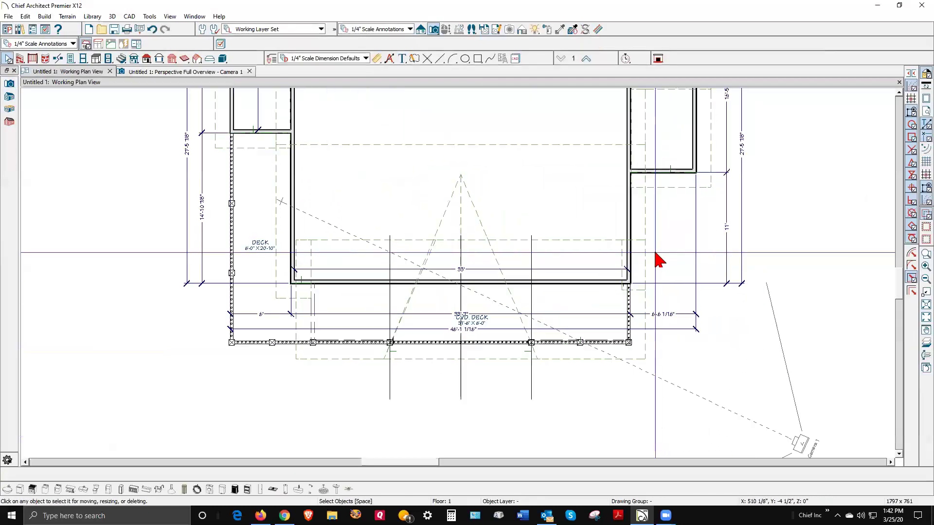
left_click(646, 276)
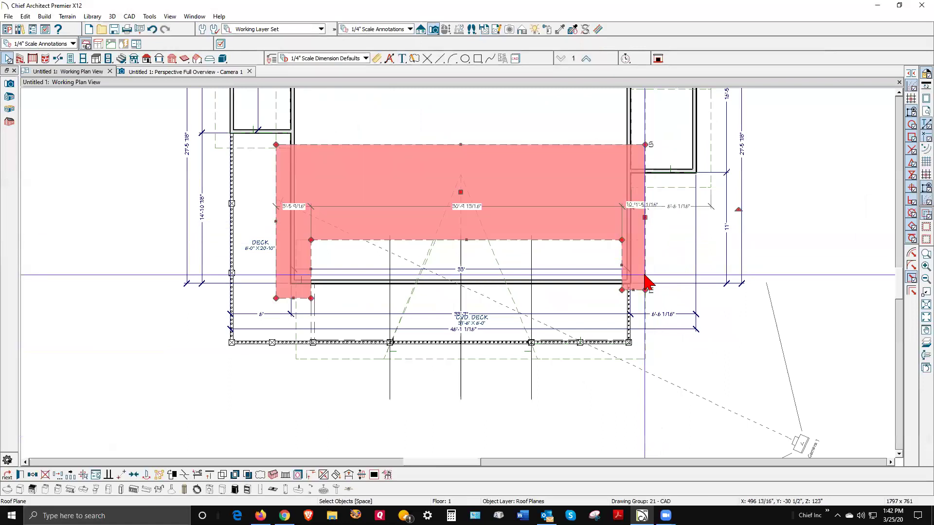
scroll(647, 282, "up", 3)
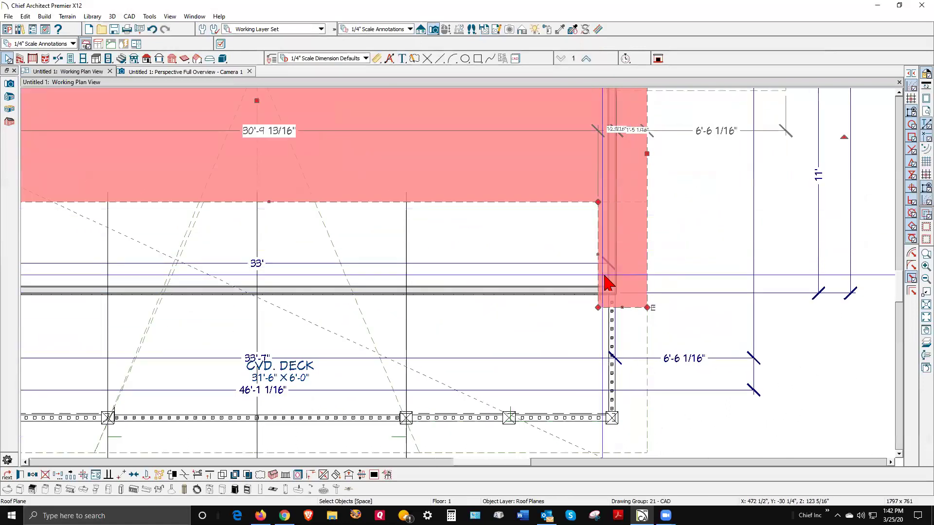
left_click_drag(598, 254, 617, 264)
left_click(771, 287)
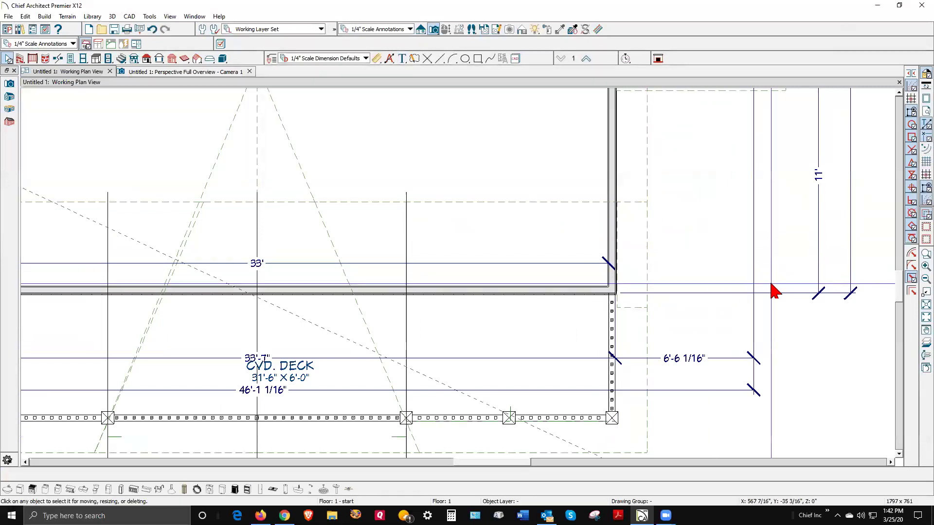
key("ctrl+Tab")
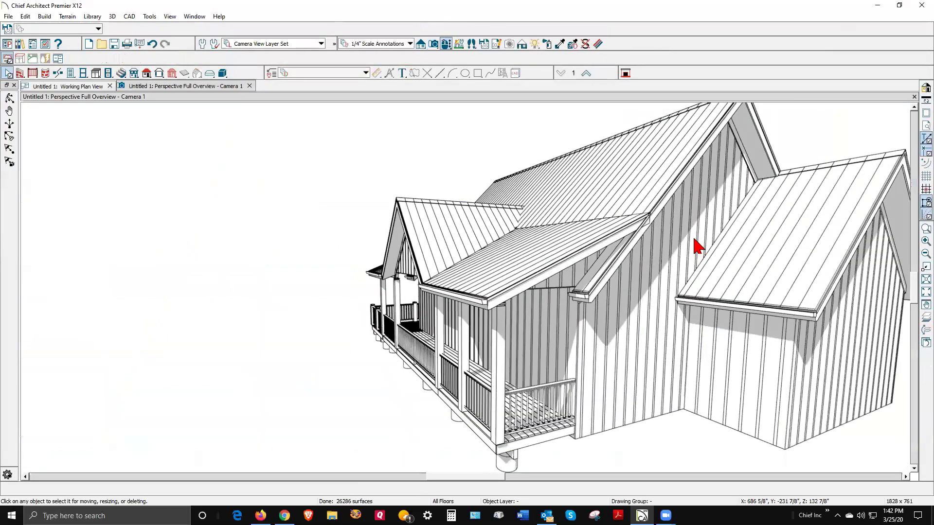
Step: Change the wall type of the triangular attic wall under the left porch roof to Siding-4 and agree to retain the modified wall
scroll(713, 246, "down", 2)
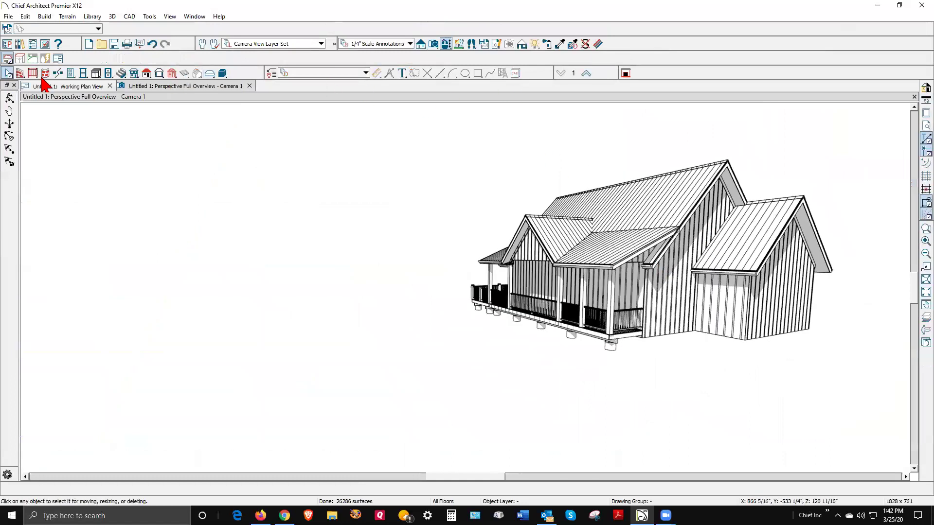
left_click_drag(393, 234, 579, 235)
scroll(504, 239, "up", 2)
scroll(504, 240, "up", 2)
left_click_drag(505, 239, 461, 240)
scroll(461, 241, "up", 1)
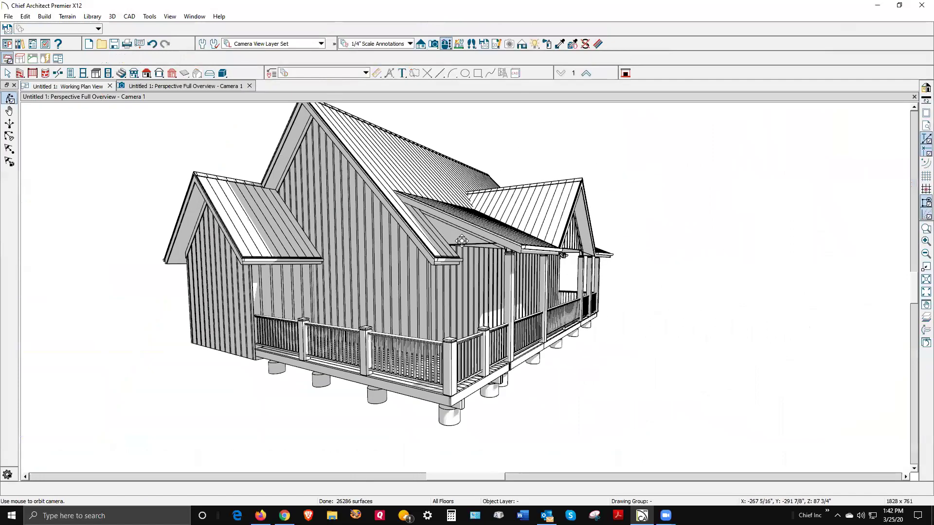
scroll(461, 241, "up", 3)
key("space")
left_click(462, 242)
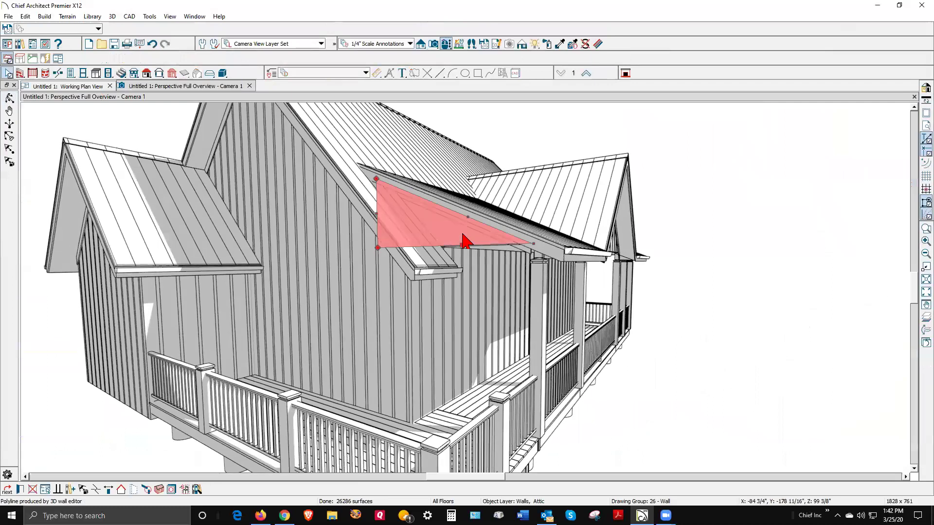
left_click(20, 488)
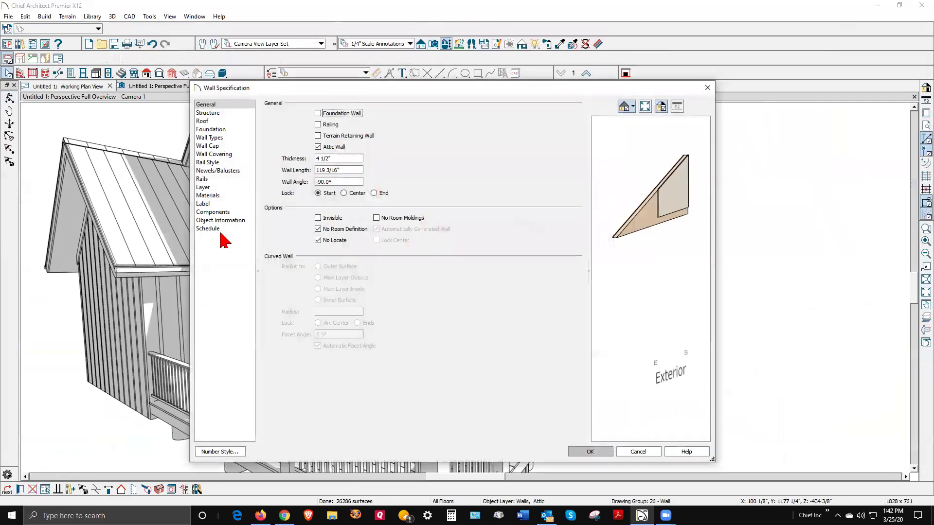
left_click_drag(628, 226, 781, 218)
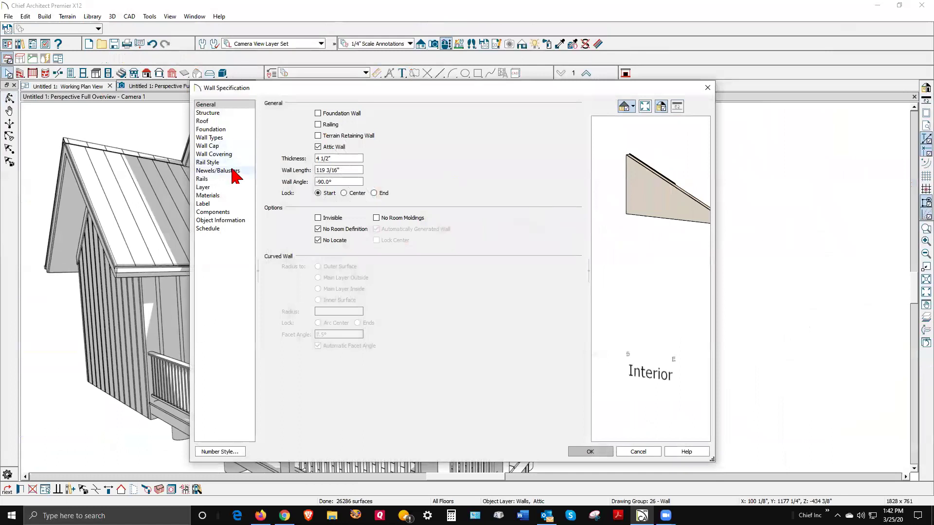
left_click(229, 138)
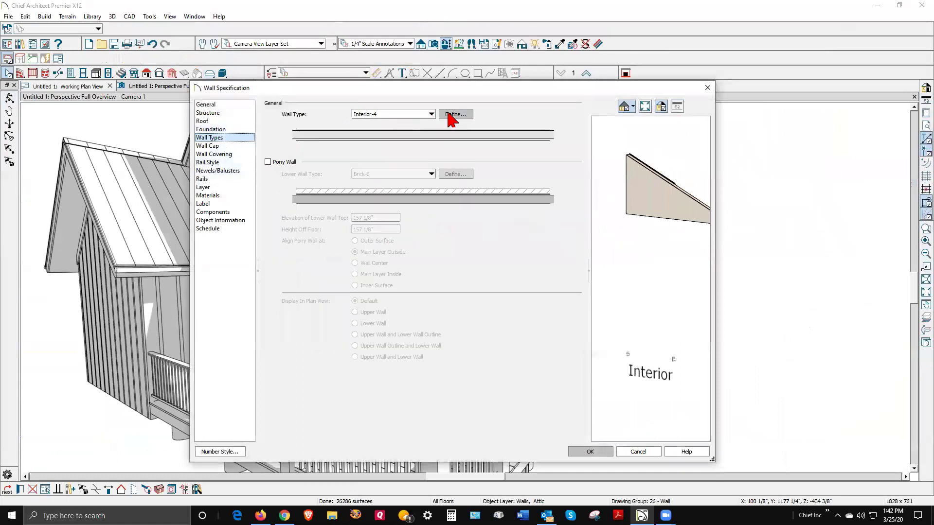
left_click(431, 114)
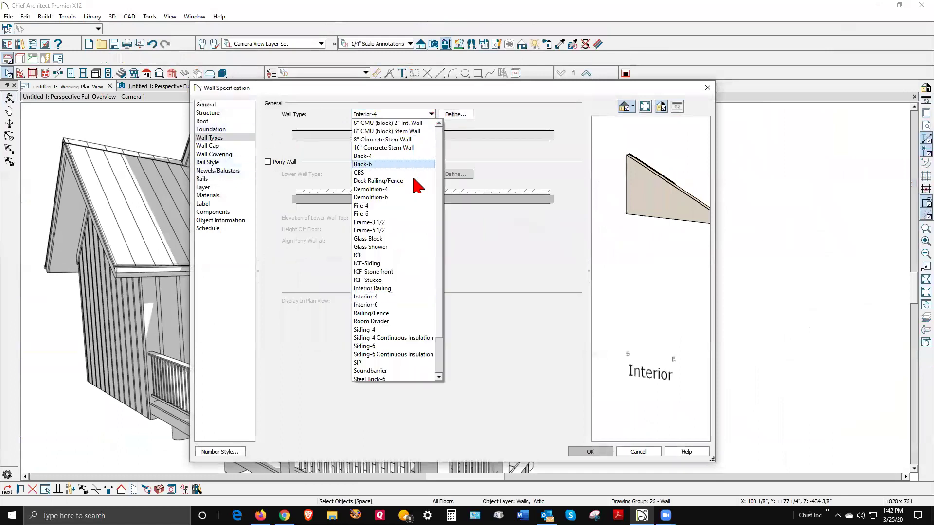
left_click(400, 330)
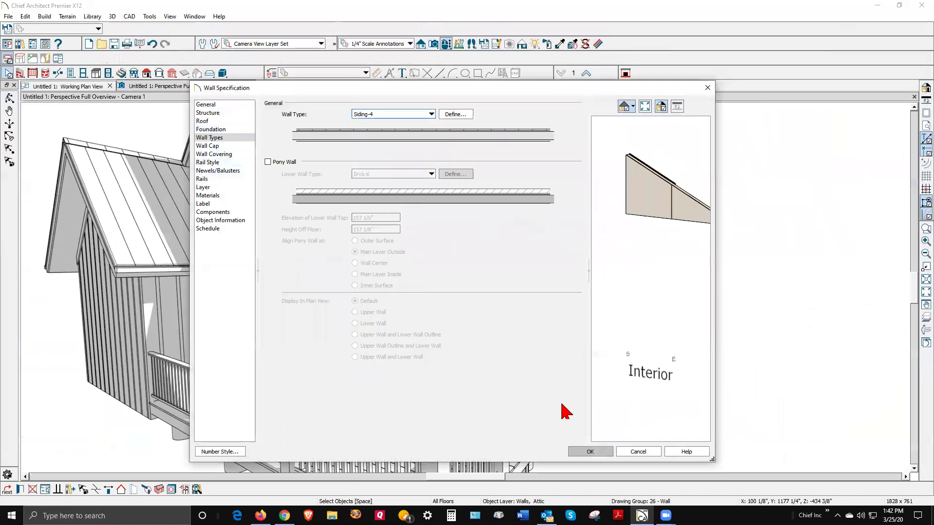
left_click(605, 452)
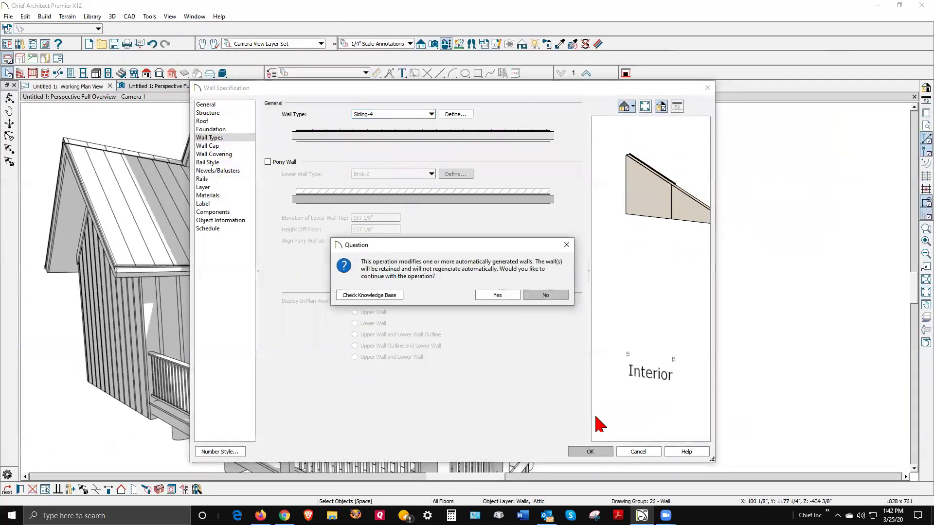
left_click(497, 297)
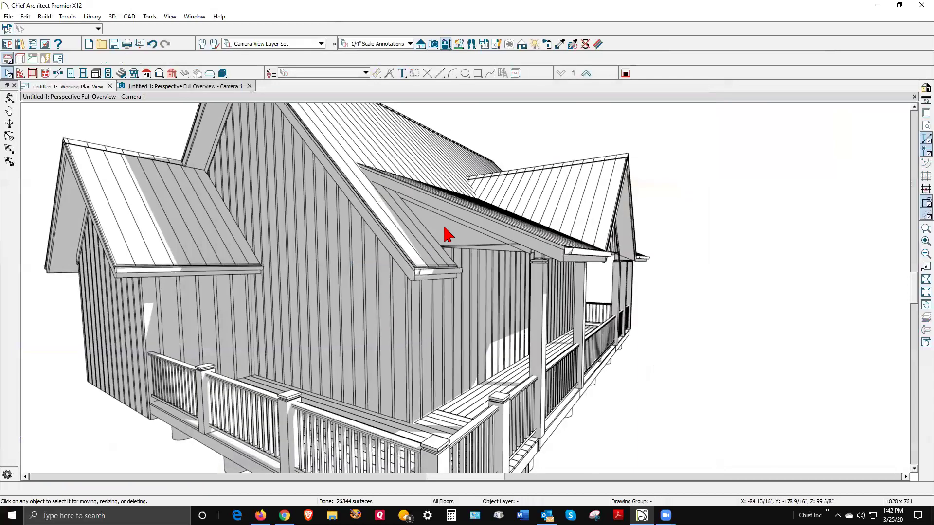
Step: Reverse the direction of the triangular attic wall's layers
left_click(450, 238)
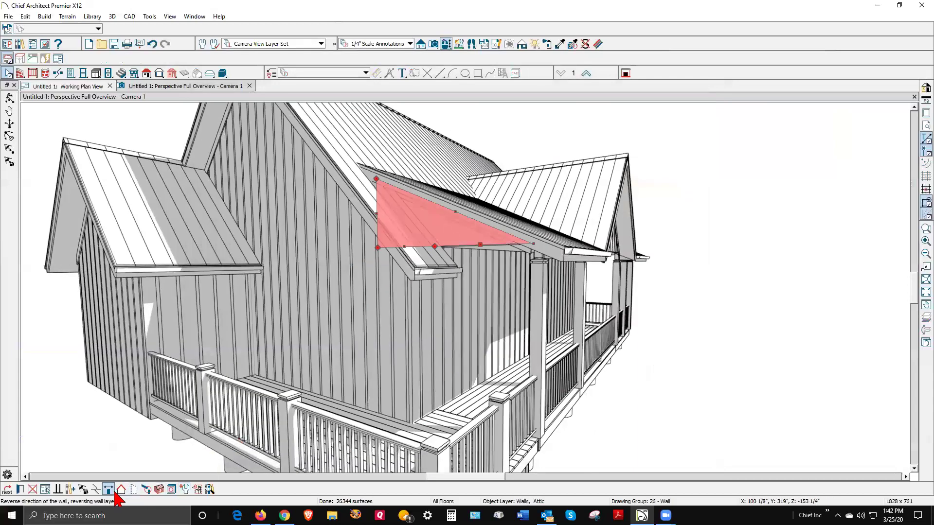
middle_click_drag(704, 298, 558, 291)
left_click(9, 97)
mouse_move(601, 234)
left_mouse_down()
mouse_move(377, 223)
mouse_move(841, 225)
mouse_move(671, 285)
mouse_move(690, 235)
mouse_move(692, 244)
mouse_move(811, 242)
mouse_move(794, 239)
left_mouse_up()
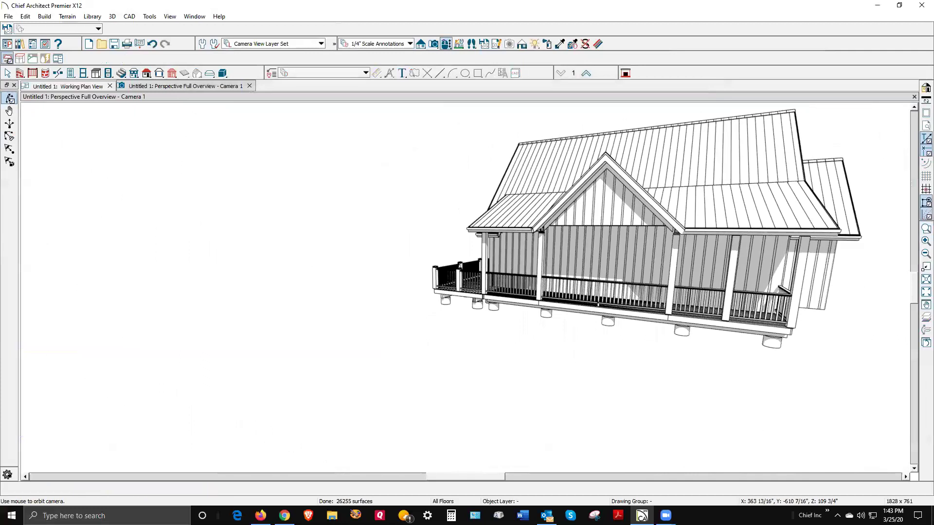
Step: Switch to Firefox and examine the forum post's porch reference photo and floor plan for comparison with the model
key("alt+Tab")
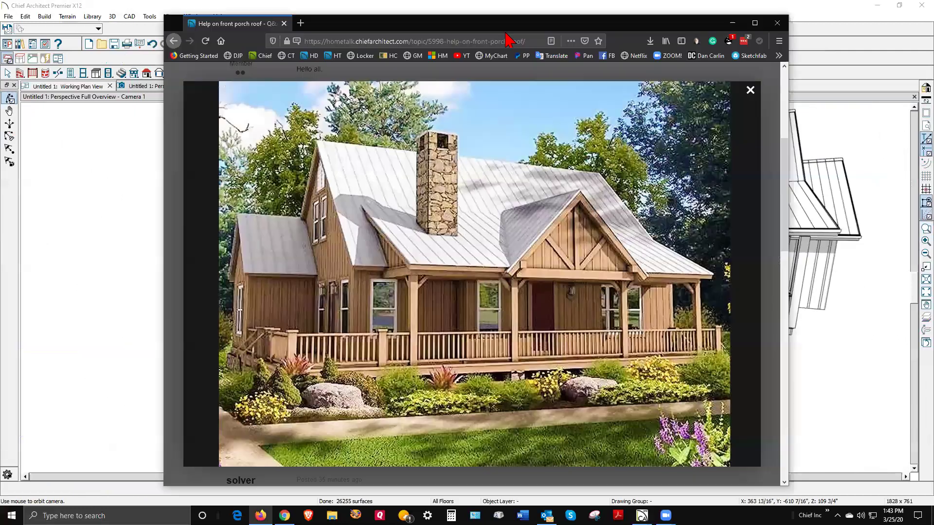
left_click(758, 27)
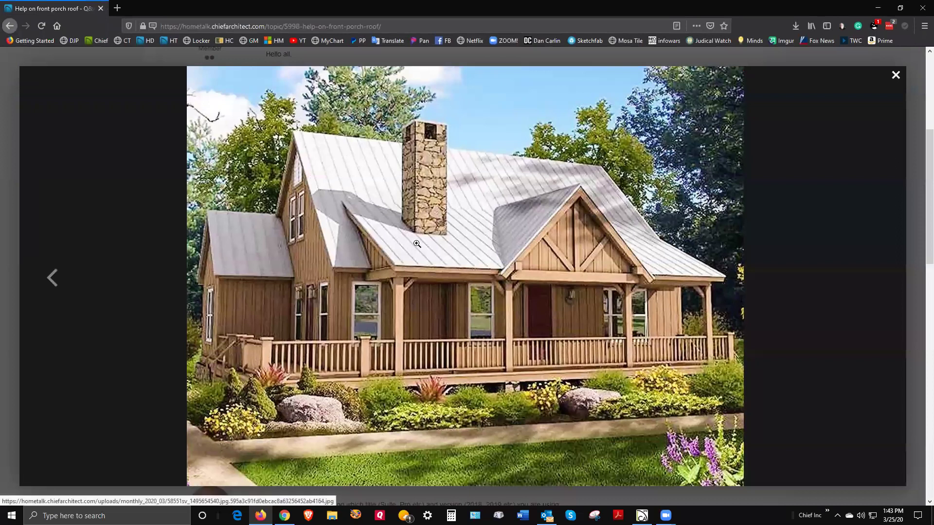
left_click(54, 280)
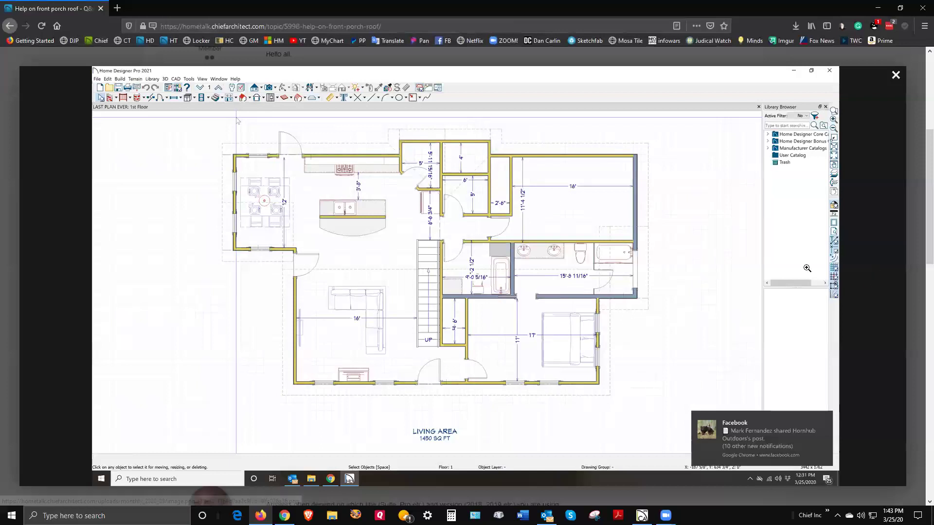
left_click(877, 279)
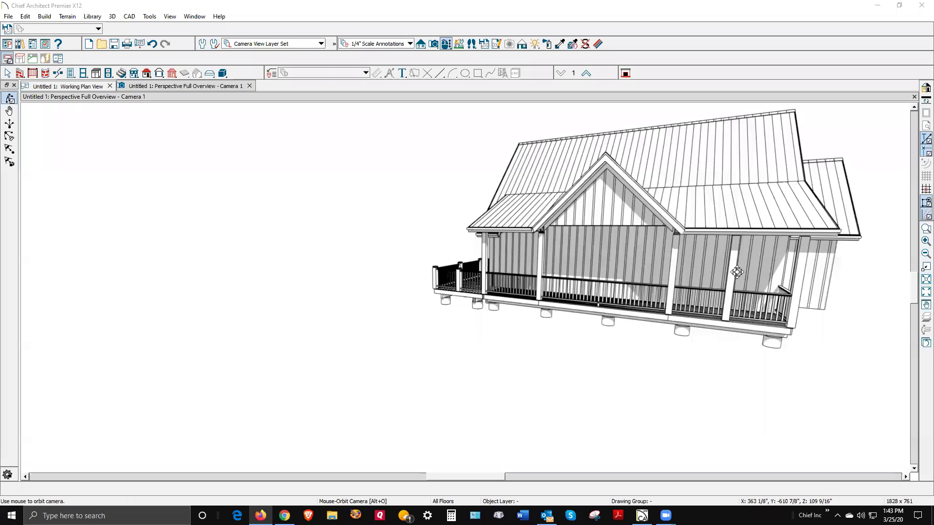
Step: Set the newel post spacing to 240" on center for the front porch railing section to the right of the gable
left_click_drag(412, 194, 746, 296)
key("space")
left_click(734, 288)
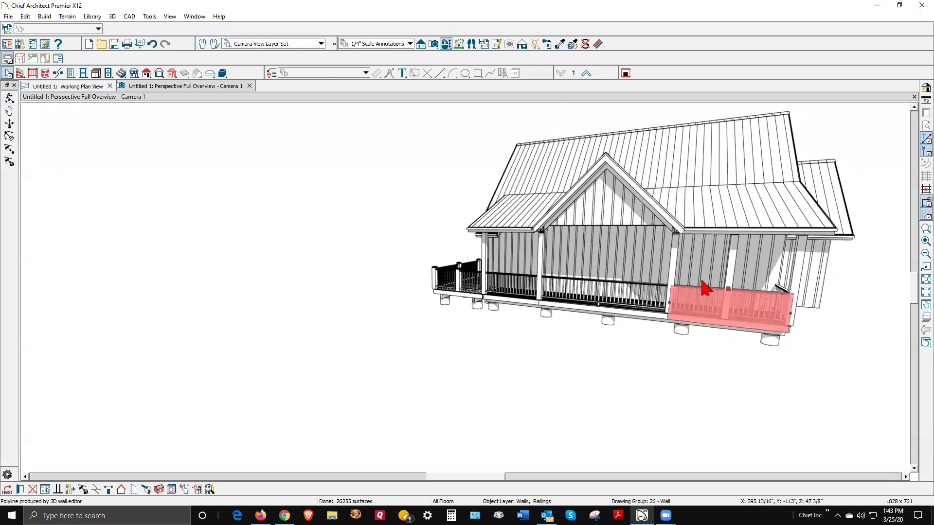
left_click(19, 489)
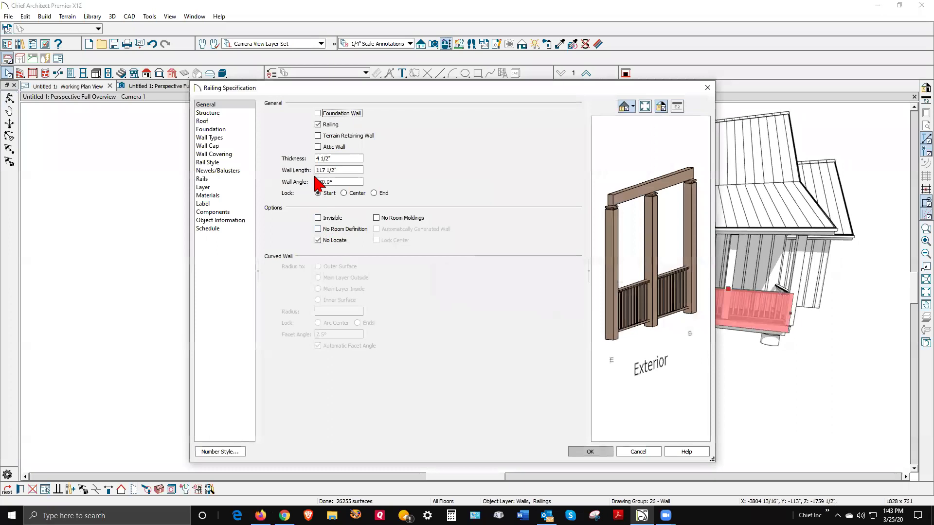
left_click(221, 171)
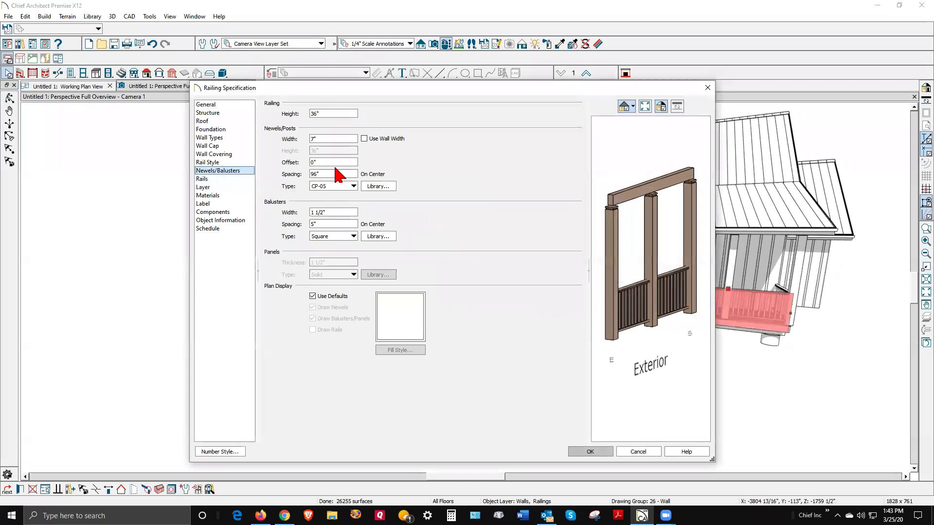
left_click_drag(339, 173, 311, 174)
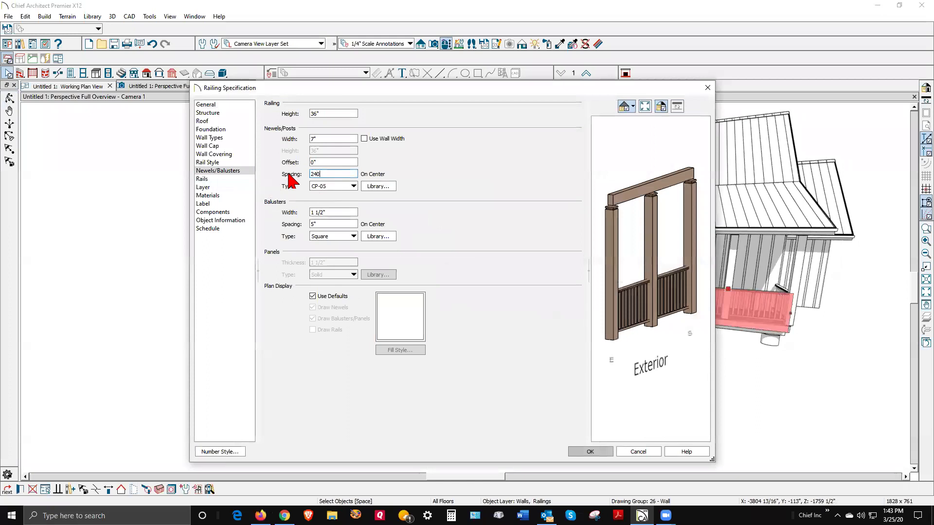
type("240")
key("Tab")
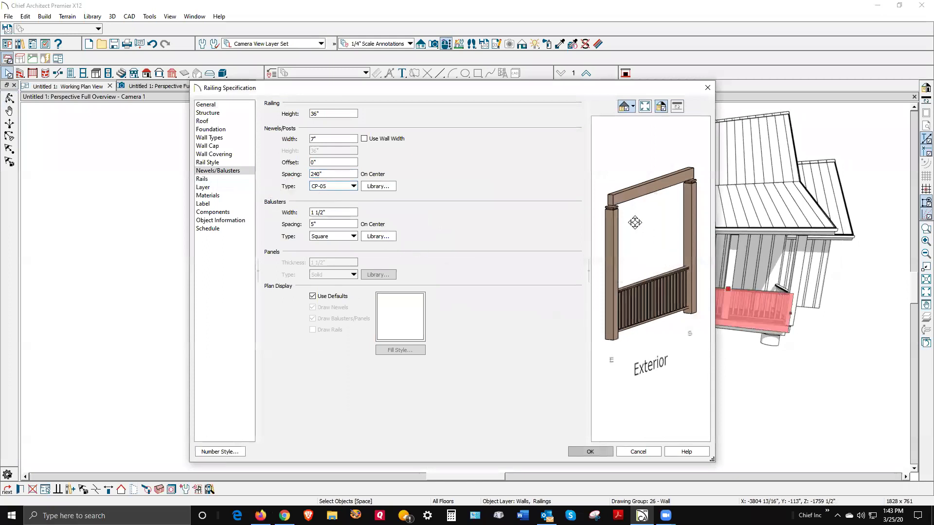
left_click(598, 451)
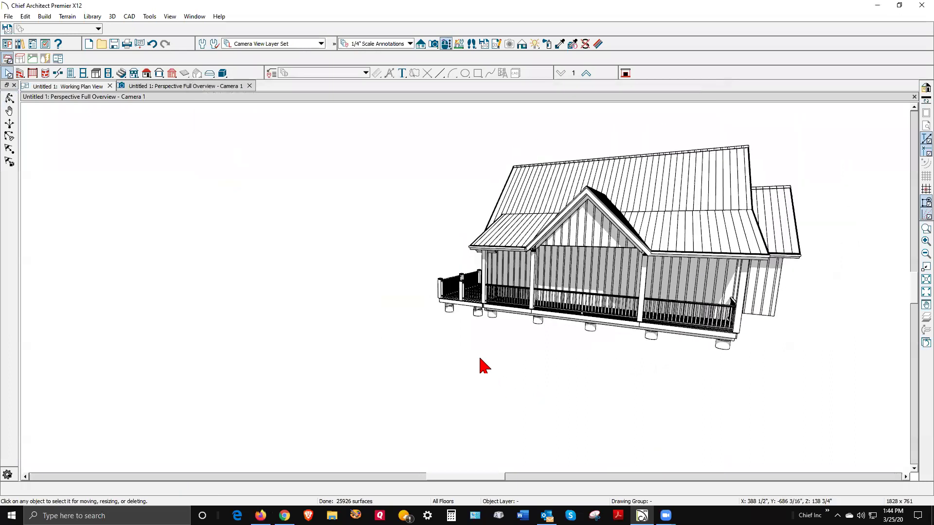
scroll(485, 360, "up", 2)
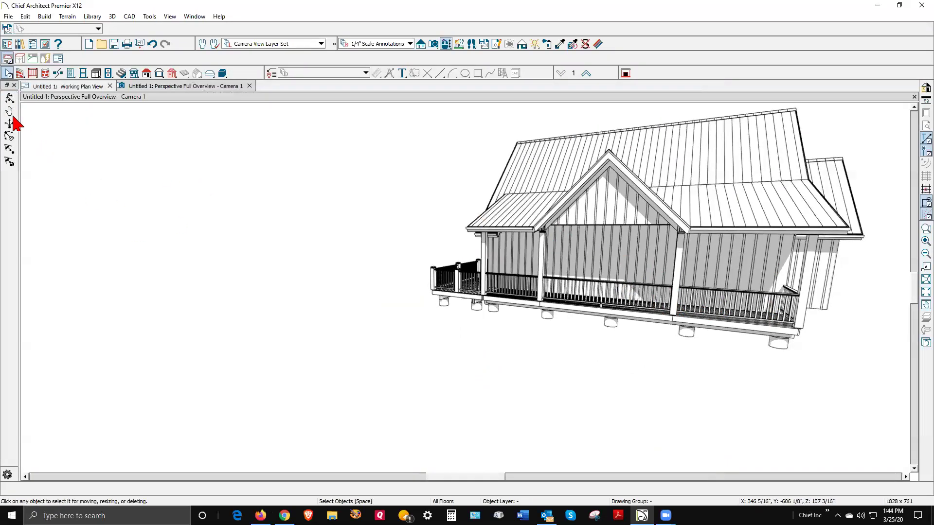
left_click(9, 98)
left_click_drag(317, 249, 279, 246)
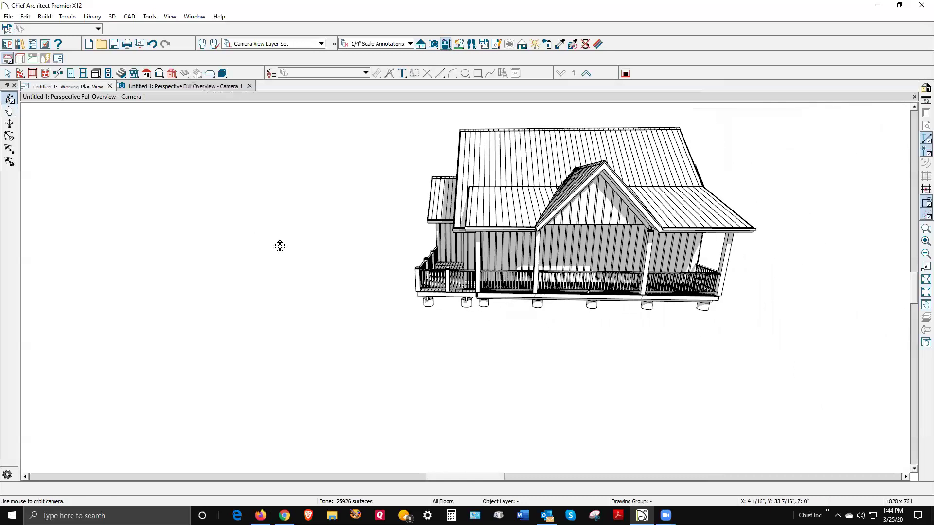